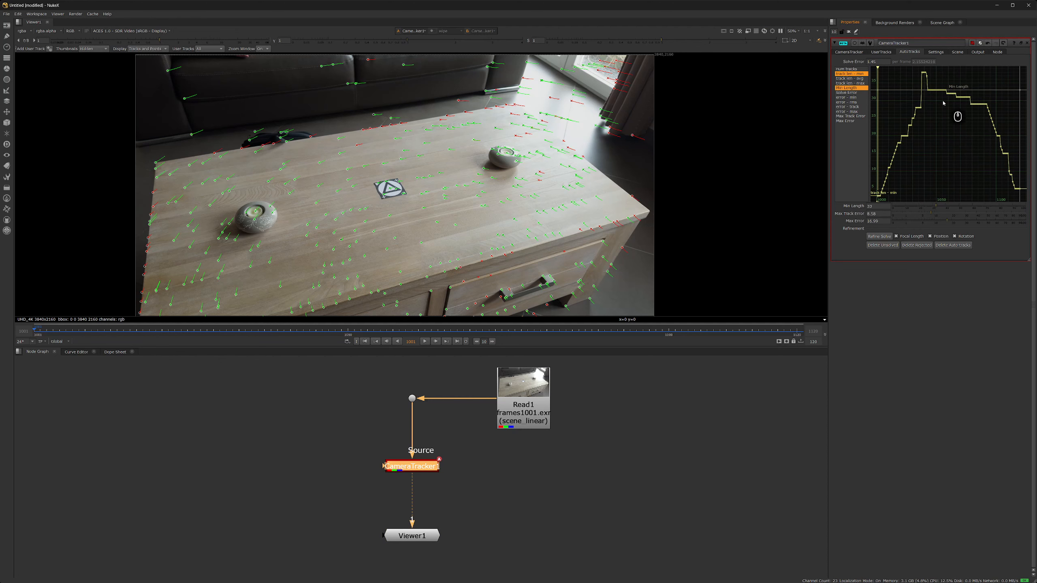
- Lower the AutoTracks Max Track Error to 2.1 and Max Error to 13.4
{"action": "left_click", "coordinate": [847, 103]}
{"action": "left_click", "coordinate": [850, 116], "text": "ctrl"}
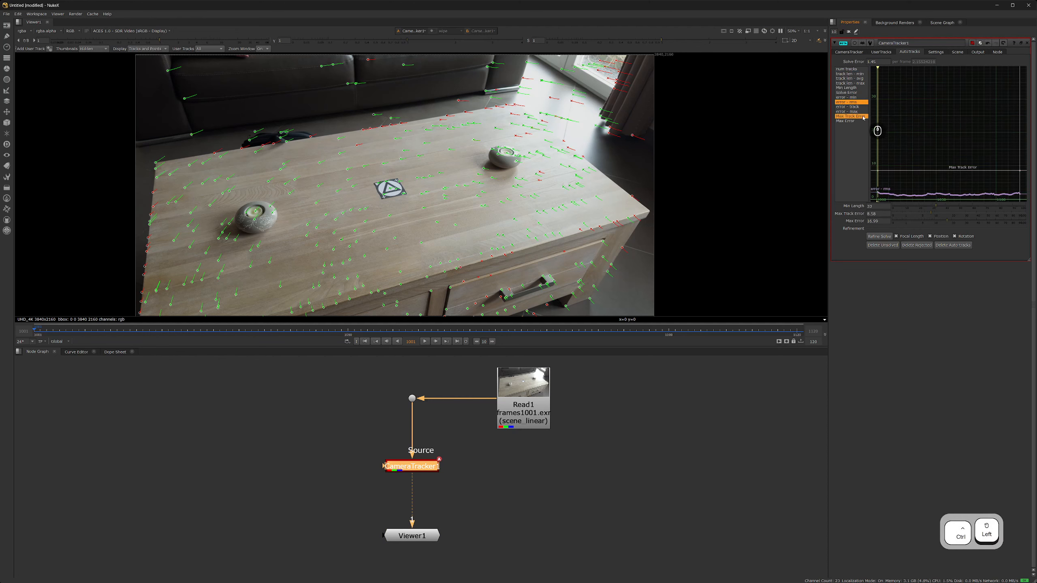
{"action": "key", "text": "a"}
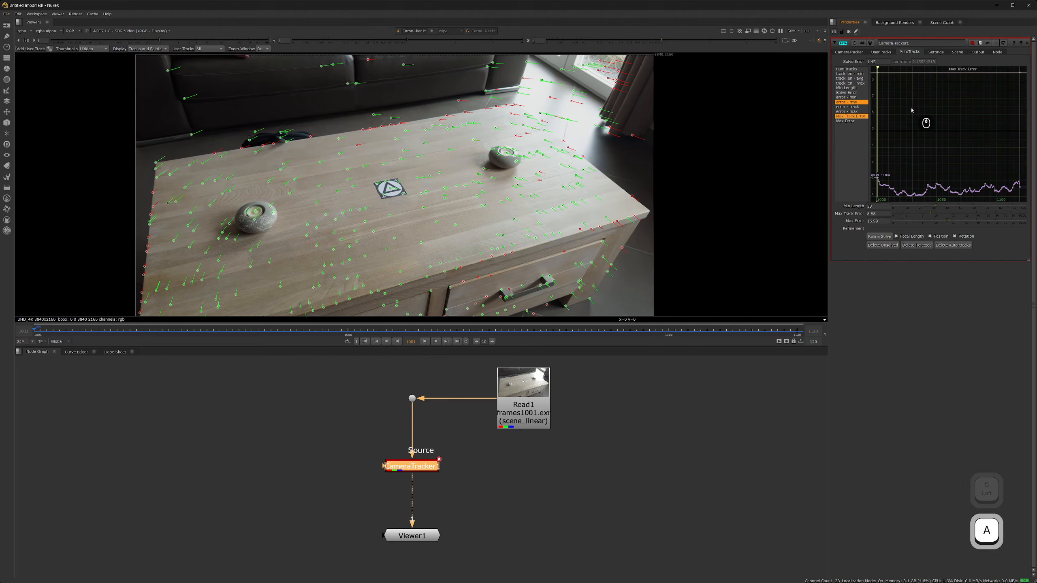
{"action": "left_click_drag", "start_coordinate": [929, 212], "coordinate": [912, 216]}
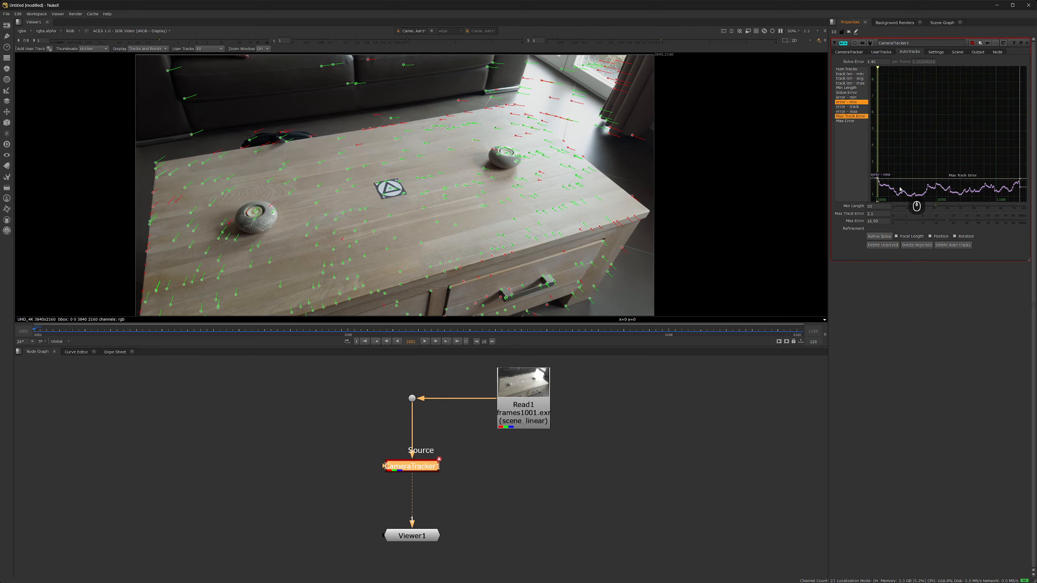
{"action": "left_click", "coordinate": [857, 121]}
{"action": "left_click", "coordinate": [851, 111], "text": "ctrl"}
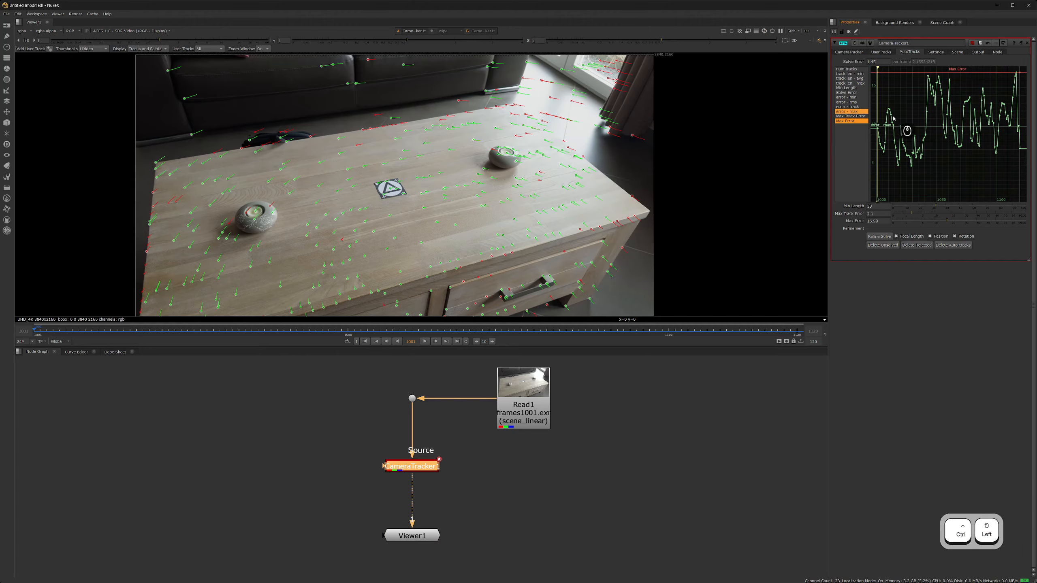
{"action": "key", "text": "a"}
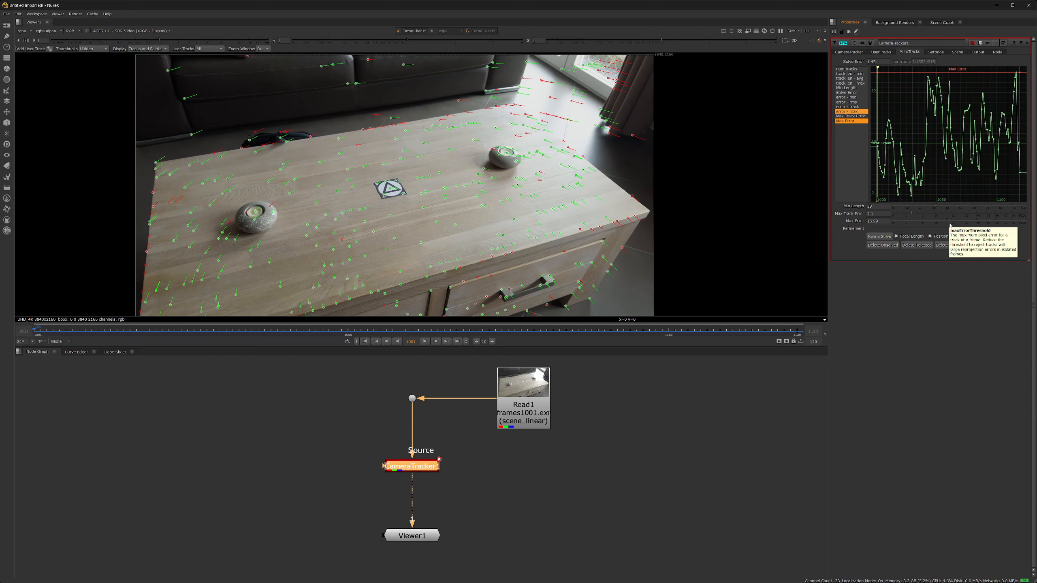
{"action": "left_click_drag", "start_coordinate": [950, 221], "coordinate": [940, 223]}
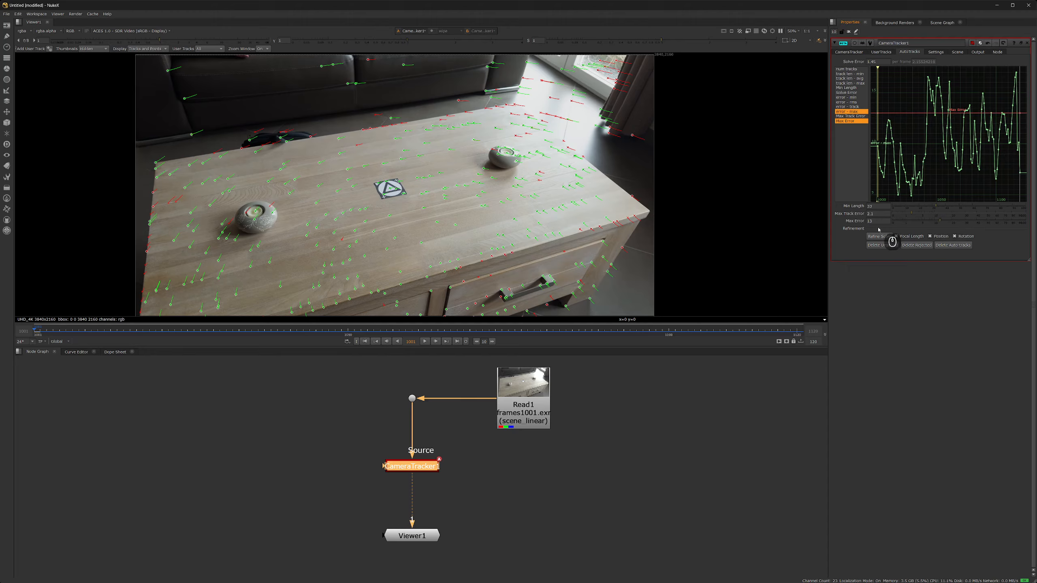
- Delete the unsolved tracks and the rejected tracks, confirming each deletion
{"action": "left_click", "coordinate": [880, 245]}
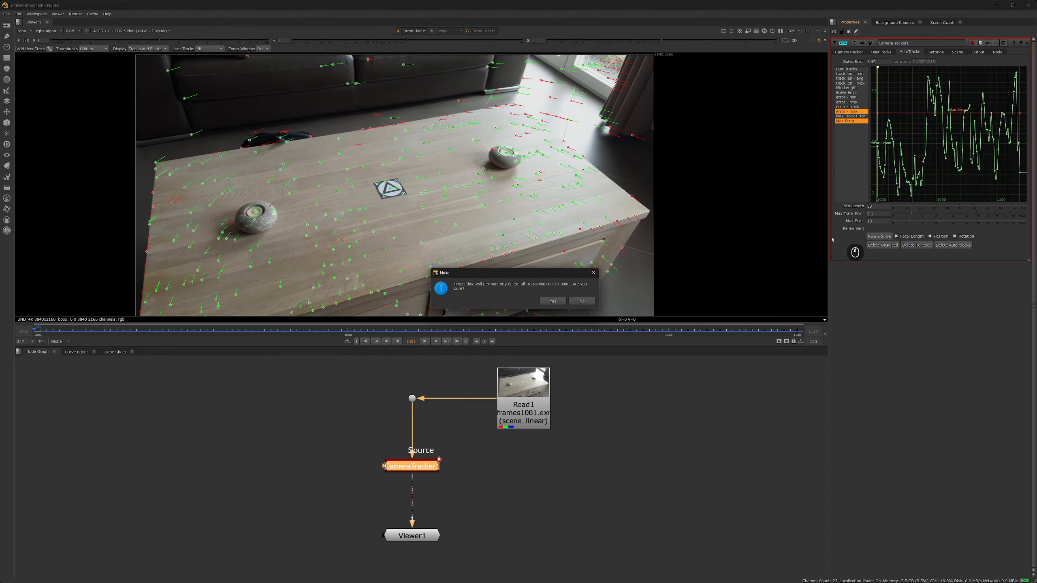
{"action": "left_click", "coordinate": [552, 301]}
{"action": "left_click", "coordinate": [906, 246]}
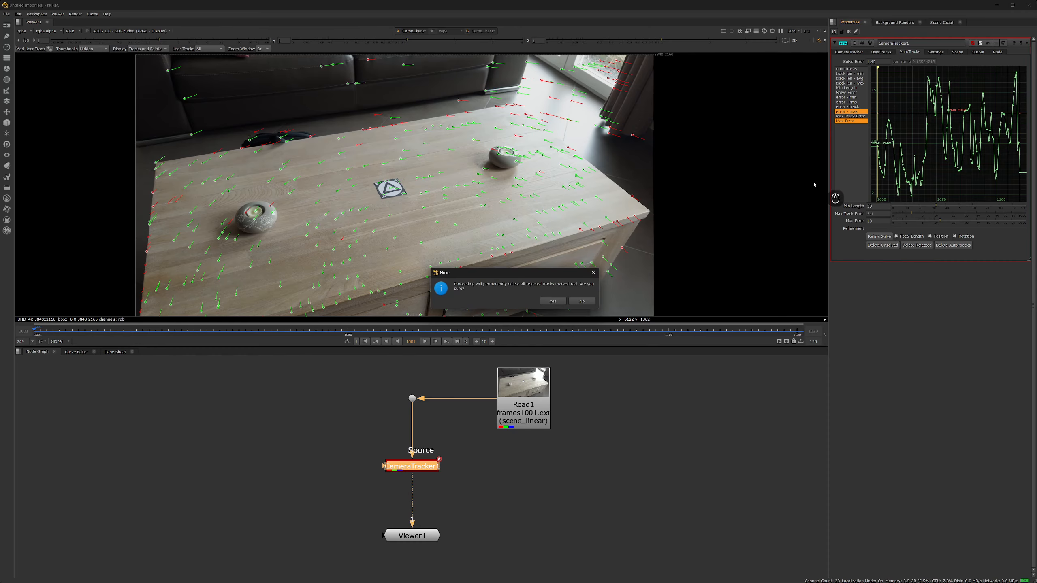
{"action": "left_click", "coordinate": [553, 301]}
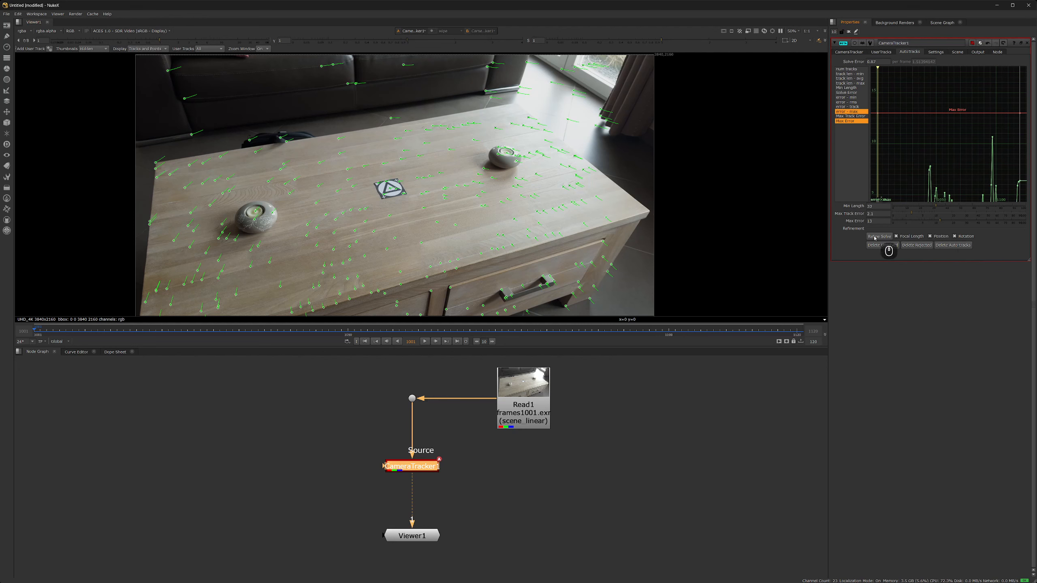
- Raise Min Length to 35 and delete the newly rejected tracks
{"action": "left_click", "coordinate": [852, 74]}
{"action": "left_click", "coordinate": [849, 88], "text": "ctrl"}
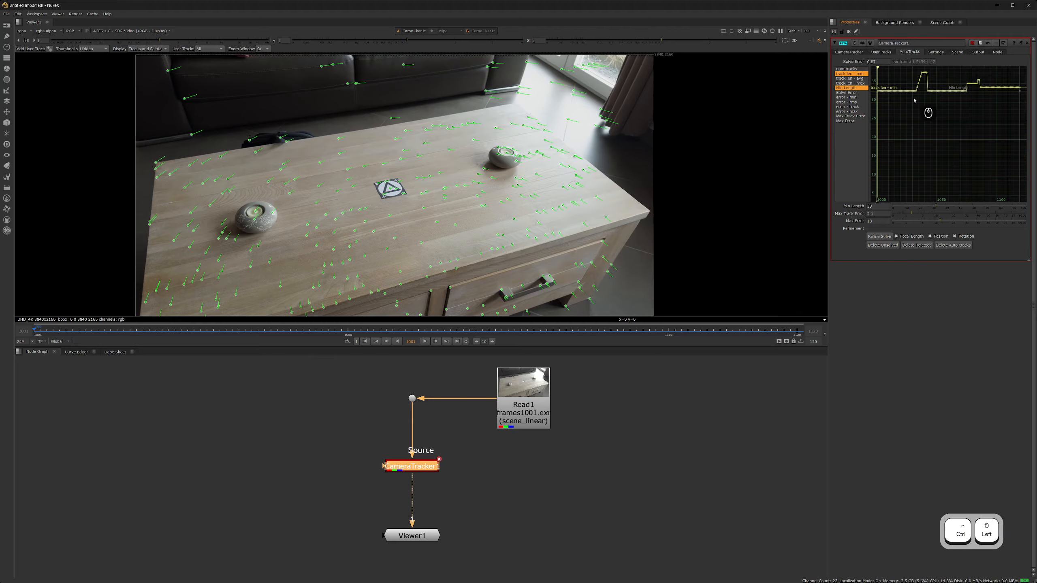
{"action": "key", "text": "a"}
{"action": "left_click_drag", "start_coordinate": [936, 207], "coordinate": [973, 208]}
{"action": "left_click", "coordinate": [851, 102]}
{"action": "left_click", "coordinate": [851, 115], "text": "ctrl"}
{"action": "key", "text": "a"}
{"action": "left_click", "coordinate": [847, 111]}
{"action": "left_click", "coordinate": [845, 120], "text": "ctrl"}
{"action": "key", "text": "a"}
{"action": "left_click", "coordinate": [905, 244]}
{"action": "left_click", "coordinate": [850, 74]}
- Raise Min Length to 60, lower Max Track Error to 1, and delete rejected tracks
{"action": "left_click", "coordinate": [852, 88], "text": "ctrl"}
{"action": "left_click", "coordinate": [851, 103]}
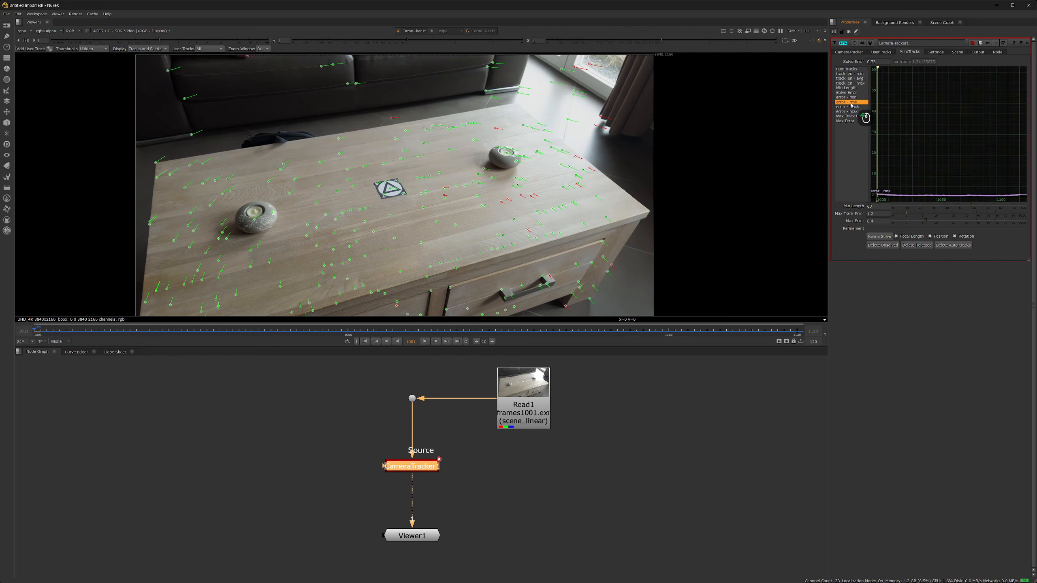
{"action": "left_click", "coordinate": [850, 116], "text": "ctrl"}
{"action": "key", "text": "a"}
{"action": "left_click_drag", "start_coordinate": [906, 215], "coordinate": [916, 224]}
{"action": "left_click", "coordinate": [849, 111]}
{"action": "left_click", "coordinate": [848, 120], "text": "ctrl"}
{"action": "key", "text": "a"}
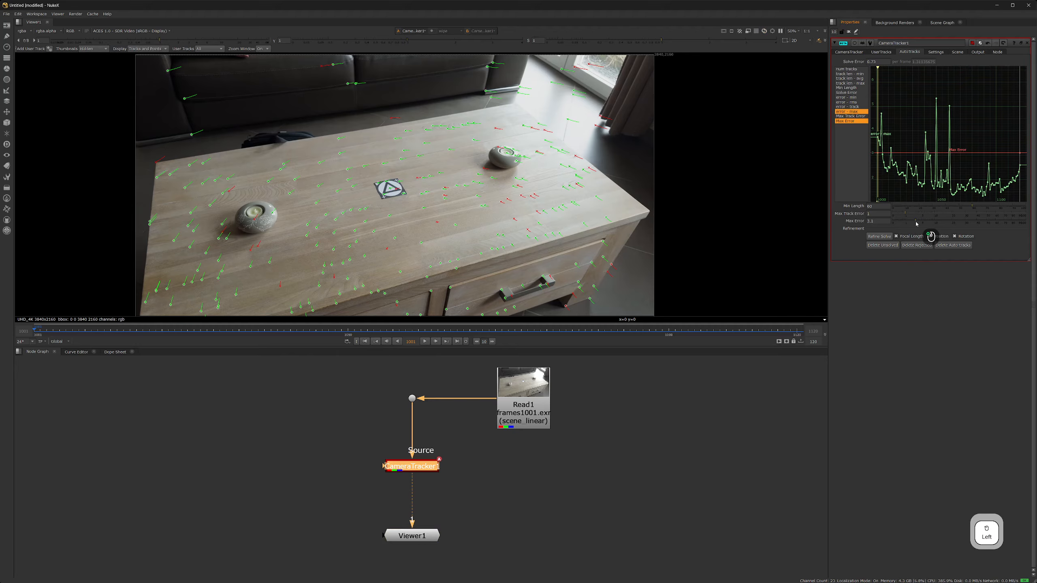
{"action": "left_click", "coordinate": [917, 245]}
{"action": "left_click", "coordinate": [850, 74]}
- Lower Max Error to 2.1, delete rejected tracks, and refine the camera solve
{"action": "left_click", "coordinate": [851, 87], "text": "ctrl"}
{"action": "key", "text": "a"}
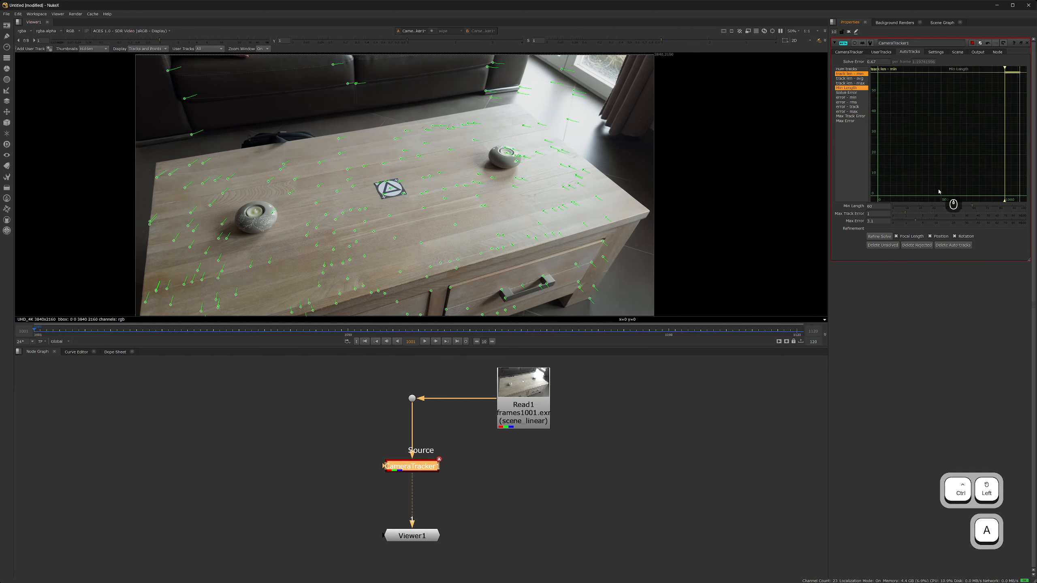
{"action": "left_click", "coordinate": [849, 102]}
{"action": "left_click", "coordinate": [850, 116], "text": "ctrl"}
{"action": "key", "text": "a"}
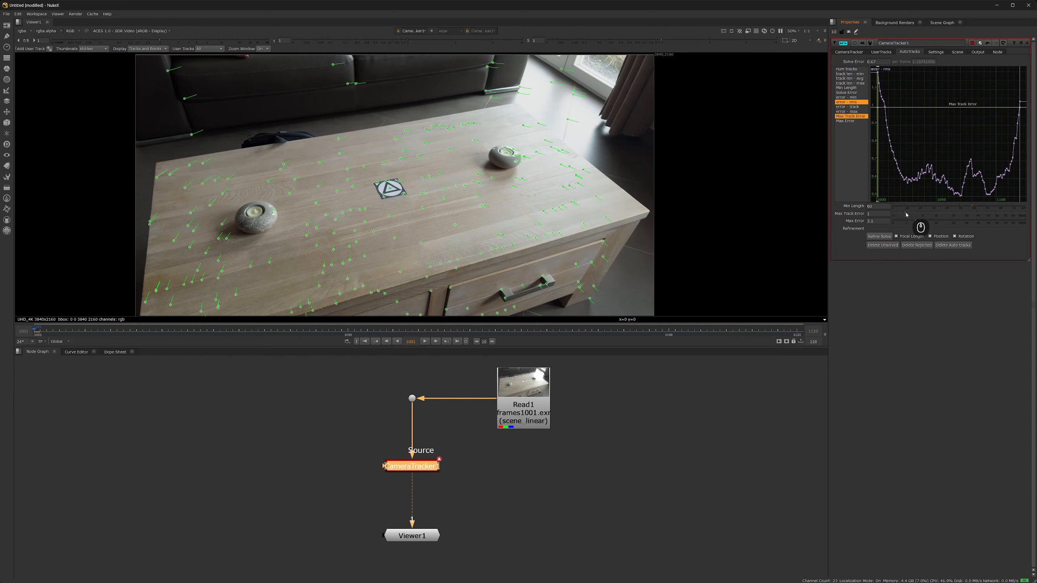
{"action": "left_click", "coordinate": [849, 112]}
{"action": "left_click", "coordinate": [849, 121], "text": "ctrl"}
{"action": "key", "text": "a"}
{"action": "left_click_drag", "start_coordinate": [916, 223], "coordinate": [911, 224]}
{"action": "left_click", "coordinate": [917, 244]}
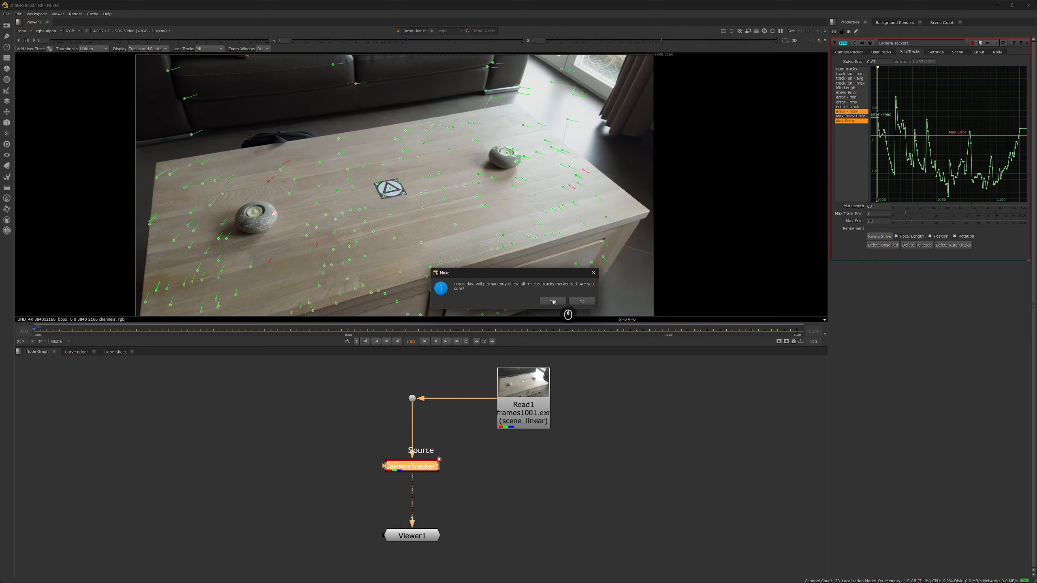
{"action": "left_click", "coordinate": [877, 236]}
- Lower Max Error further to 1.9 and delete the rejected tracks
{"action": "left_click", "coordinate": [850, 102]}
{"action": "left_click", "coordinate": [850, 116], "text": "ctrl"}
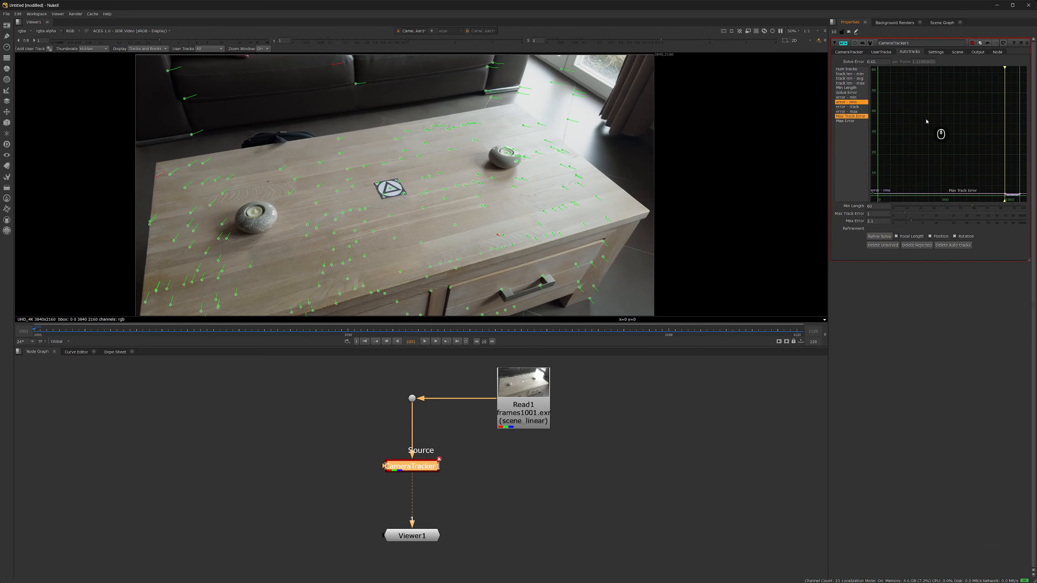
{"action": "key", "text": "a"}
{"action": "left_click", "coordinate": [849, 111]}
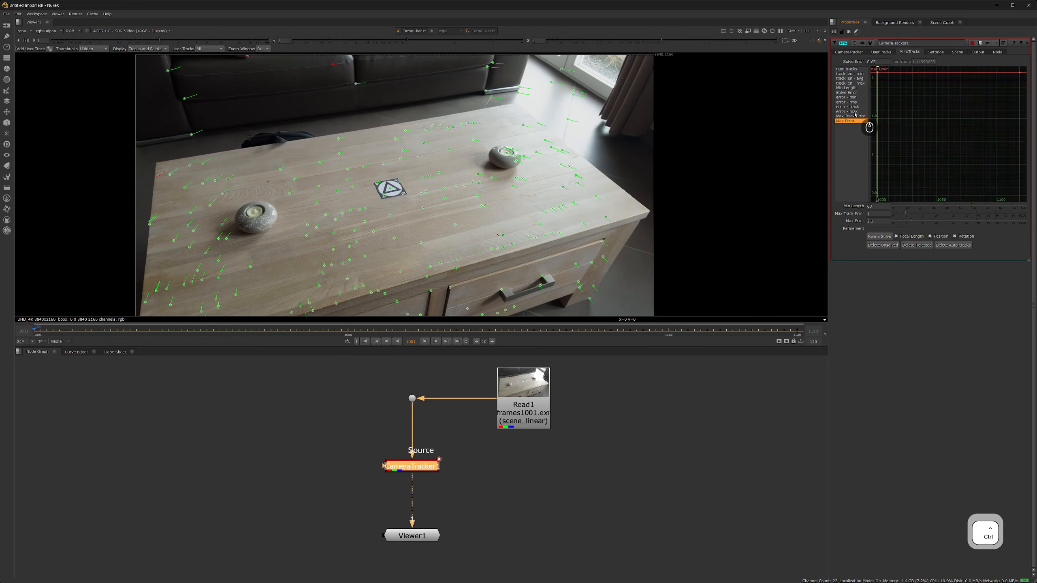
{"action": "left_click", "coordinate": [849, 120], "text": "ctrl"}
{"action": "key", "text": "a"}
{"action": "left_click_drag", "start_coordinate": [912, 221], "coordinate": [910, 221]}
{"action": "left_click", "coordinate": [916, 245]}
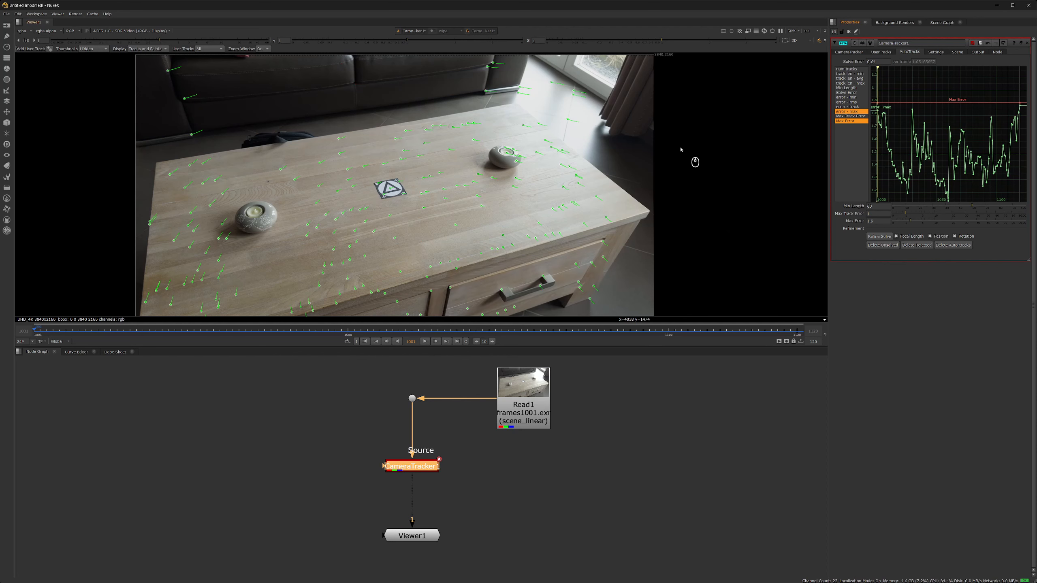
- Lower Max Track Error to 0.85, delete rejected tracks, and refine the solve again
{"action": "left_click", "coordinate": [849, 102]}
{"action": "left_click", "coordinate": [850, 117], "text": "ctrl"}
{"action": "key", "text": "a"}
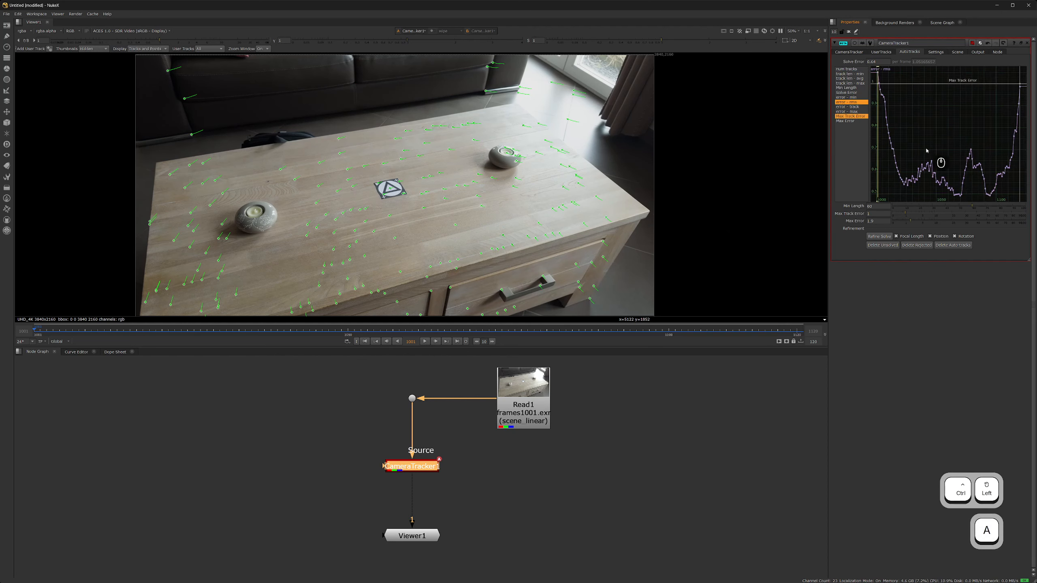
{"action": "left_click_drag", "start_coordinate": [905, 214], "coordinate": [909, 222]}
{"action": "left_click", "coordinate": [850, 111]}
{"action": "left_click", "coordinate": [852, 121], "text": "ctrl"}
{"action": "key", "text": "a"}
{"action": "left_click", "coordinate": [919, 246]}
{"action": "left_click", "coordinate": [874, 236]}
{"action": "left_click", "coordinate": [906, 244]}
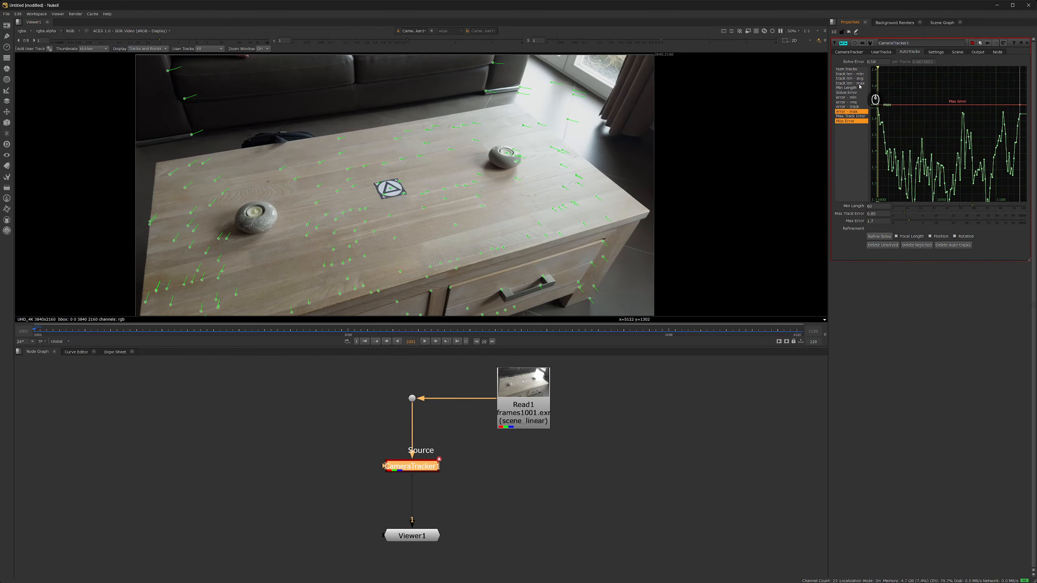
- Set Min Length 62 and Max Track Error 0.8, prune rejected tracks, and refine to 0.54
{"action": "left_click", "coordinate": [852, 75]}
{"action": "left_click", "coordinate": [853, 88], "text": "ctrl"}
{"action": "key", "text": "a"}
{"action": "left_click_drag", "start_coordinate": [972, 207], "coordinate": [975, 208]}
{"action": "left_click", "coordinate": [849, 102]}
{"action": "left_click", "coordinate": [850, 116], "text": "ctrl"}
{"action": "key", "text": "a"}
{"action": "left_click_drag", "start_coordinate": [905, 215], "coordinate": [909, 221]}
{"action": "left_click", "coordinate": [850, 111]}
{"action": "left_click", "coordinate": [851, 121], "text": "ctrl"}
{"action": "key", "text": "a"}
{"action": "left_click", "coordinate": [910, 247]}
{"action": "left_click", "coordinate": [553, 301]}
{"action": "left_click", "coordinate": [876, 238]}
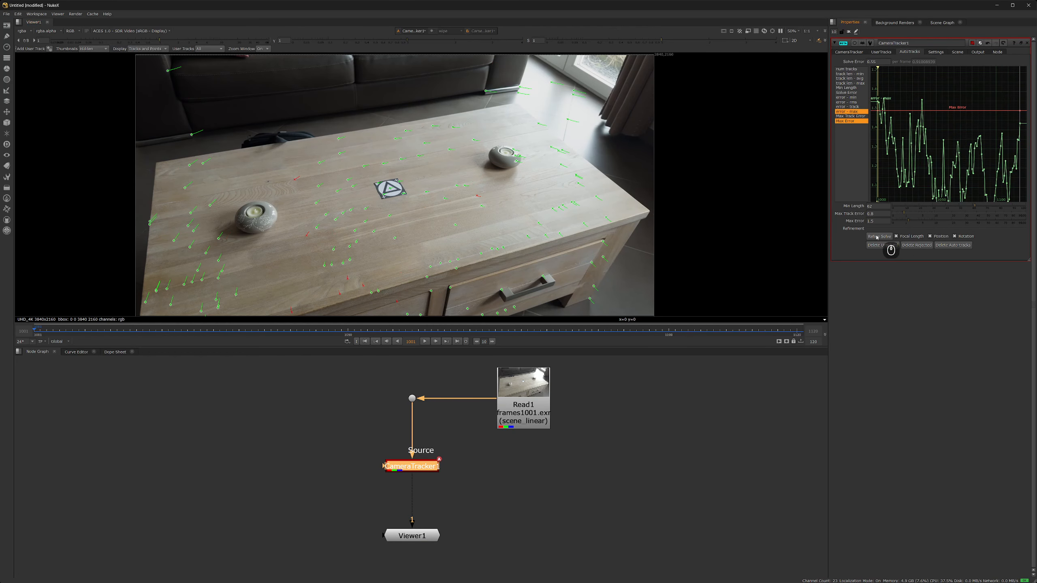
{"action": "left_click", "coordinate": [919, 247]}
{"action": "left_click", "coordinate": [556, 302]}
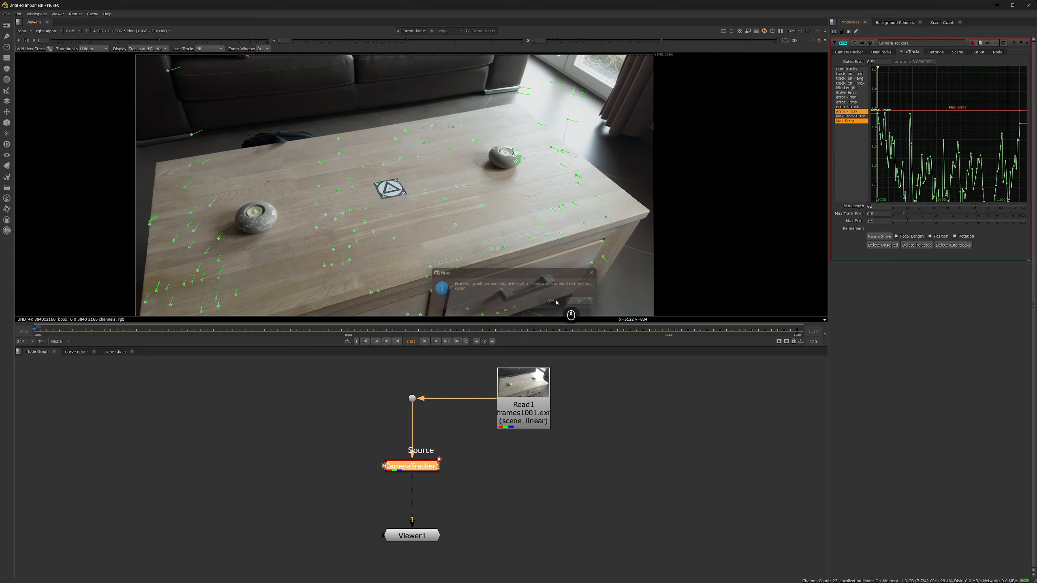
- Play the footage and marquee-select the track points across the table top
{"action": "left_click", "coordinate": [424, 341]}
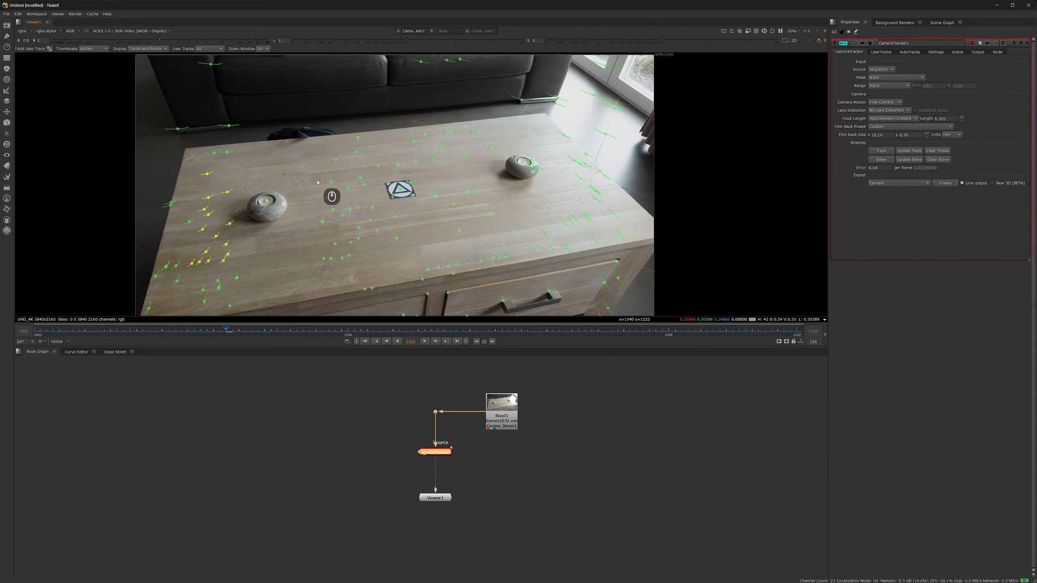
{"action": "left_click_drag", "start_coordinate": [301, 159], "coordinate": [486, 248]}
{"action": "left_click_drag", "start_coordinate": [528, 208], "coordinate": [587, 234], "text": "shift"}
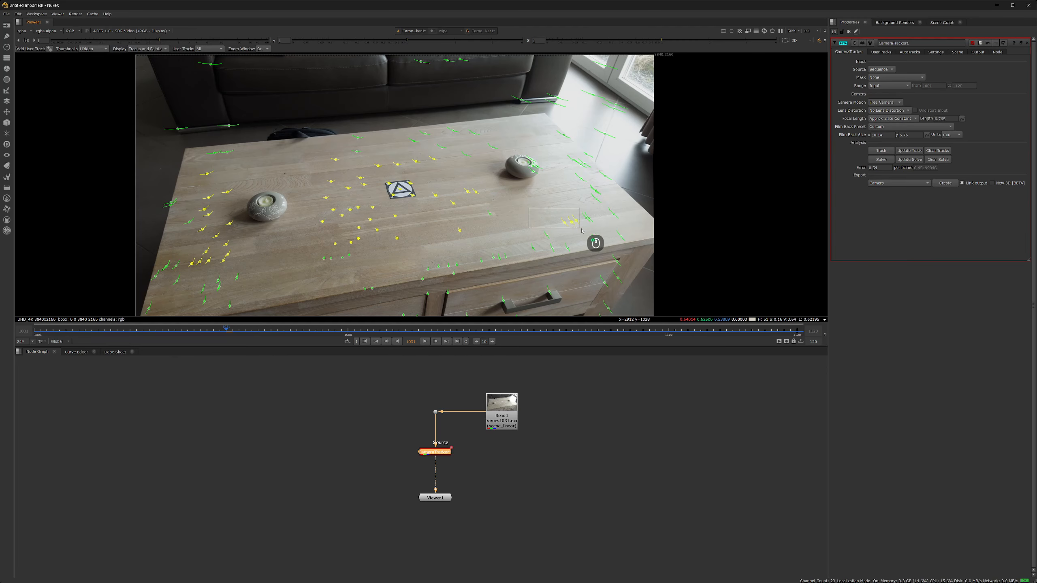
{"action": "left_click_drag", "start_coordinate": [561, 165], "coordinate": [599, 204], "text": "shift"}
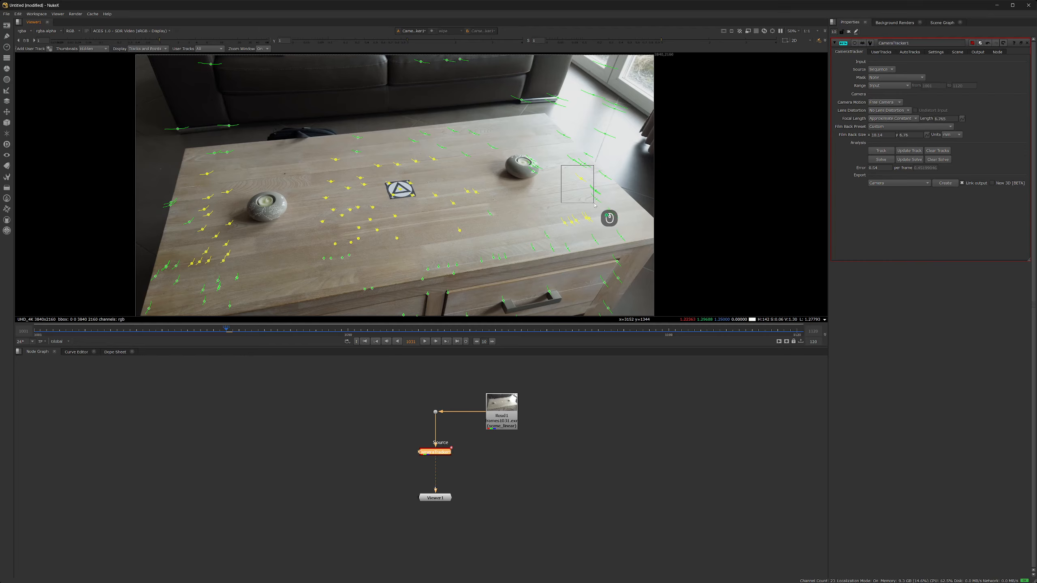
{"action": "left_click_drag", "start_coordinate": [426, 245], "coordinate": [507, 260], "text": "shift"}
- Set the ground plane to the selected table-top points and create a Camera node from the solve
{"action": "right_click", "coordinate": [431, 181]}
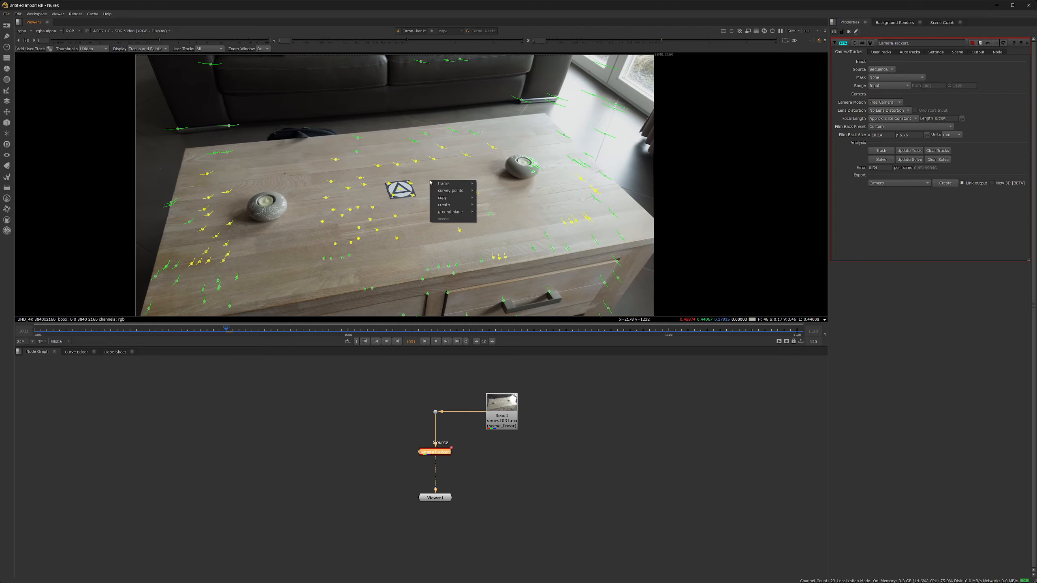
{"action": "mouse_move", "coordinate": [443, 213]}
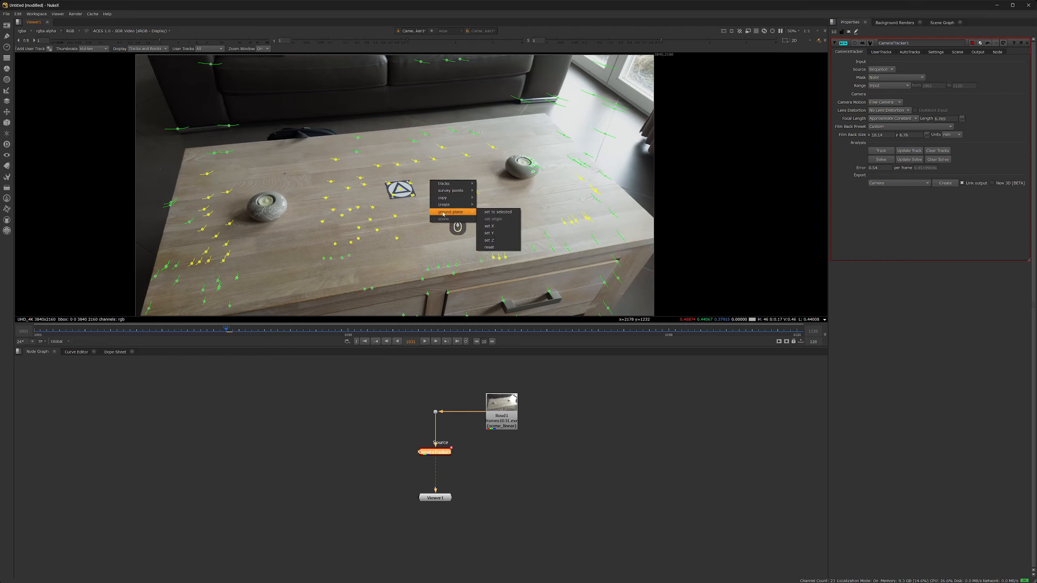
{"action": "left_click", "coordinate": [499, 212]}
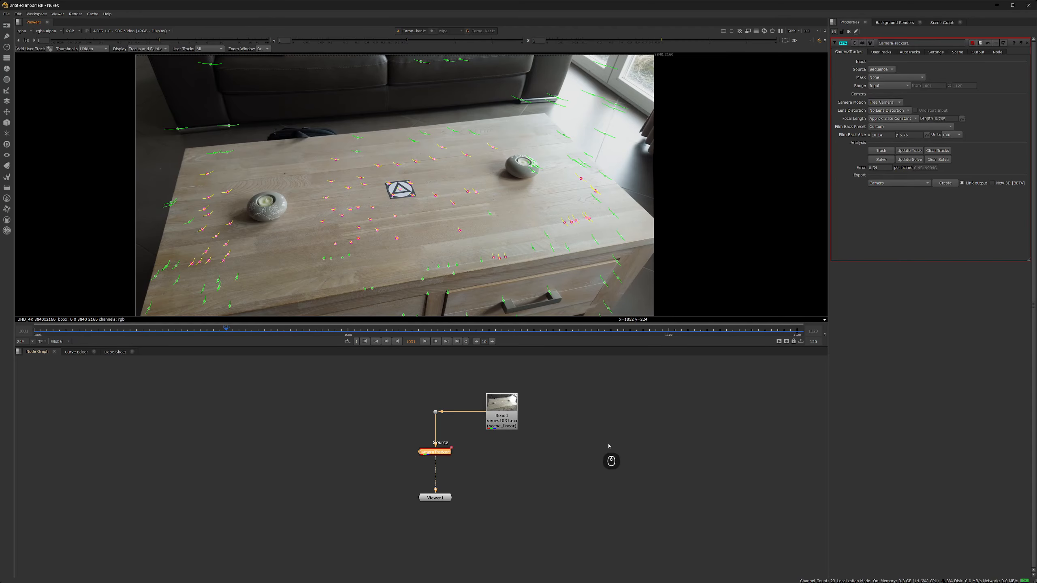
{"action": "left_click", "coordinate": [944, 184]}
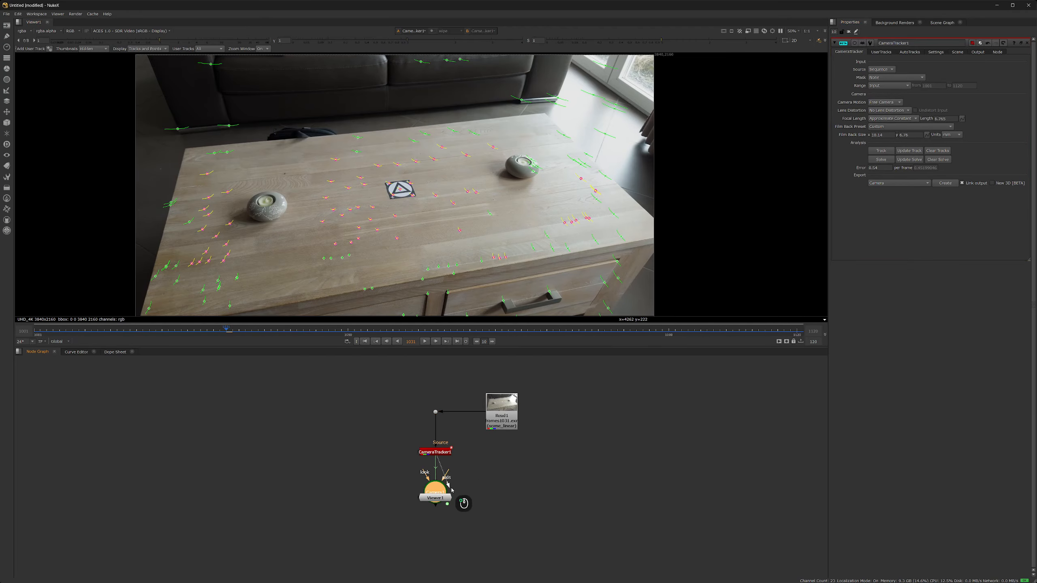
- Connect the Viewer to Camera1 and orbit the 3D camera solve
{"action": "left_click_drag", "start_coordinate": [452, 490], "coordinate": [358, 511]}
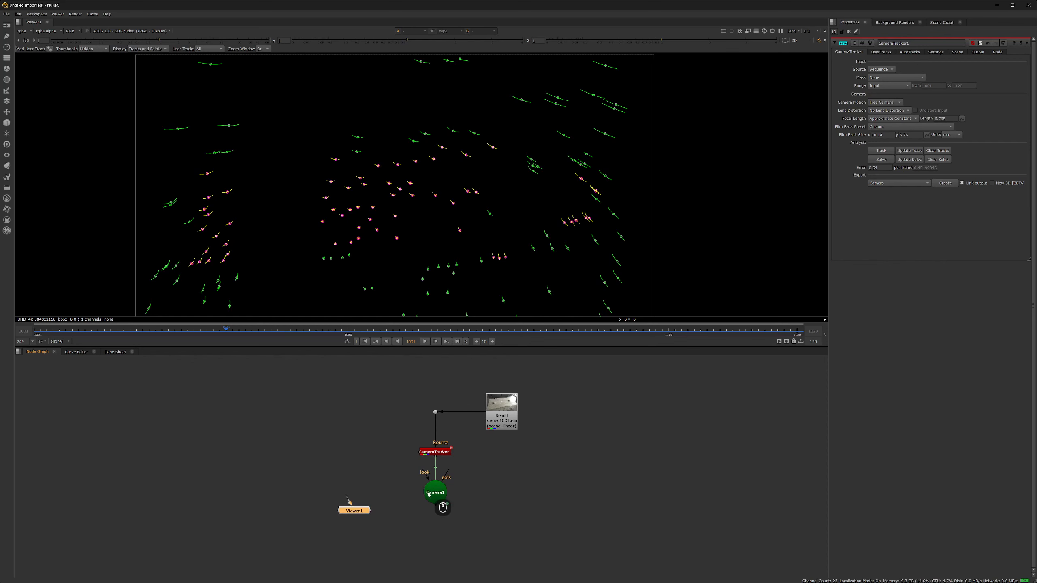
{"action": "left_click_drag", "start_coordinate": [429, 492], "coordinate": [483, 476]}
{"action": "key", "text": "1"}
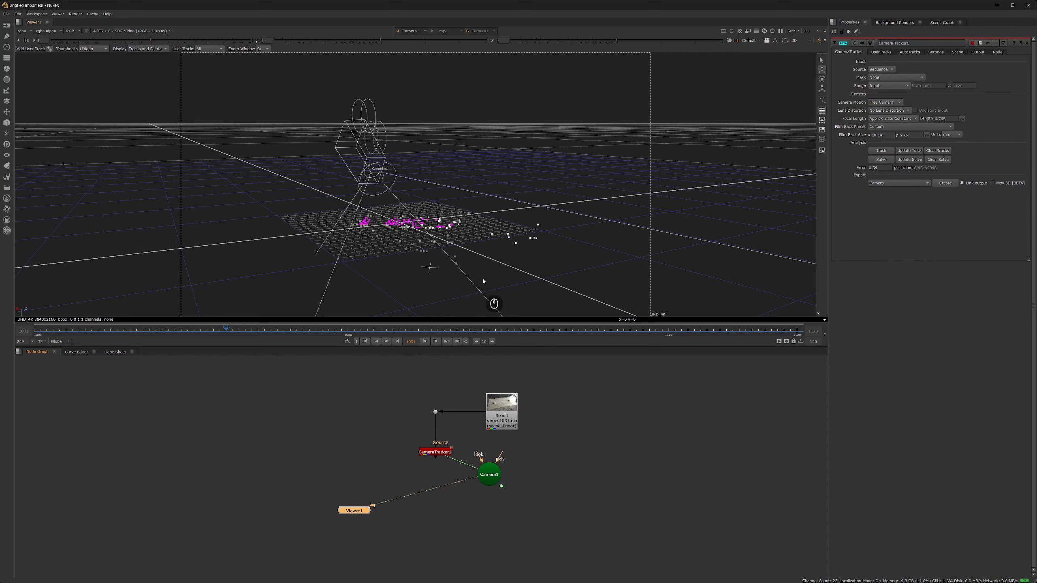
{"action": "left_click_drag", "start_coordinate": [543, 248], "coordinate": [527, 249], "text": "ctrl"}
- Add a Scene node with Camera1 connected into it
{"action": "key", "text": "Tab"}
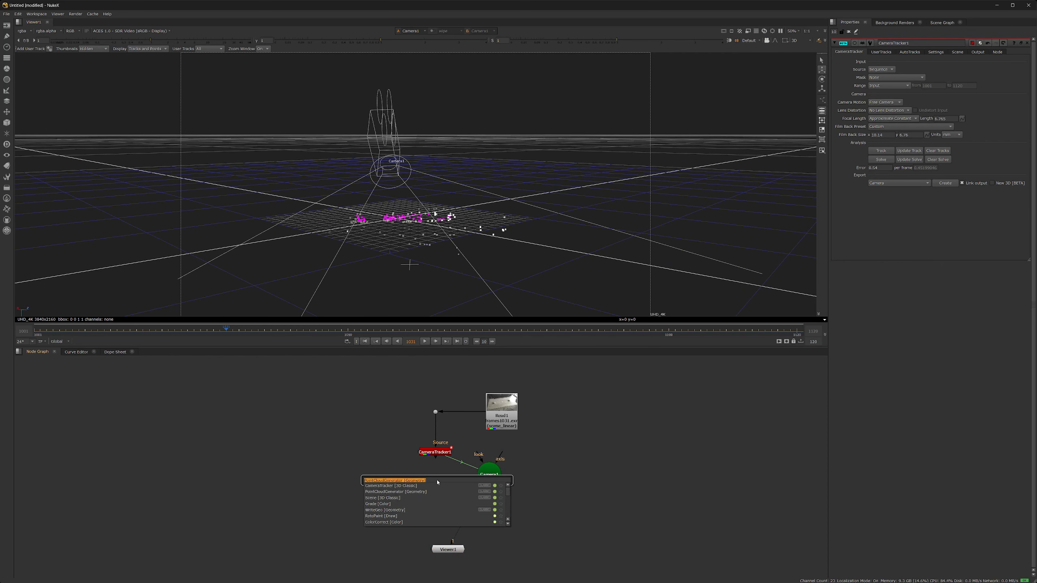
{"action": "type", "text": "scene"}
{"action": "key", "text": "Return"}
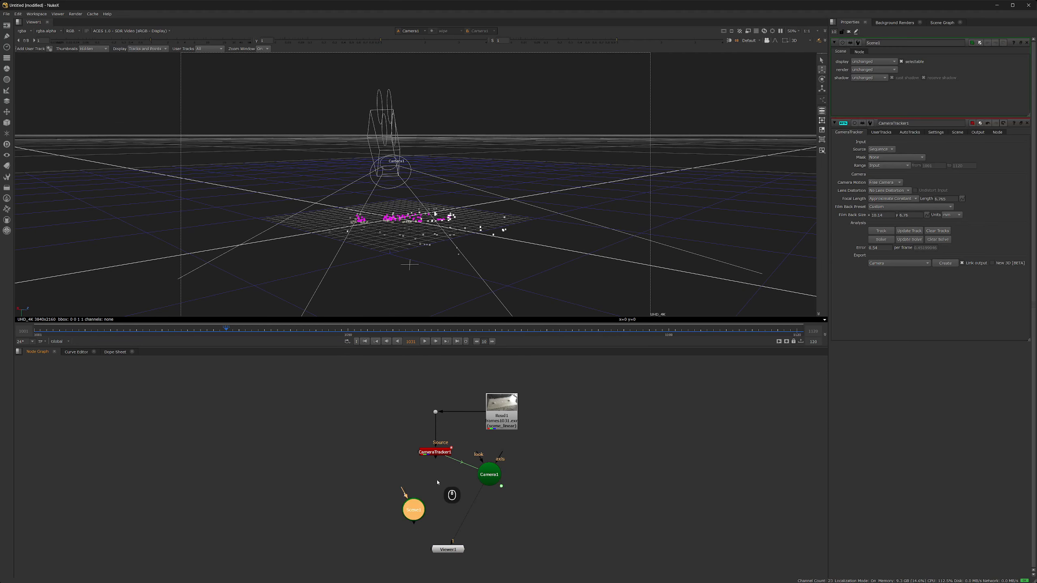
{"action": "left_click_drag", "start_coordinate": [402, 494], "coordinate": [491, 478]}
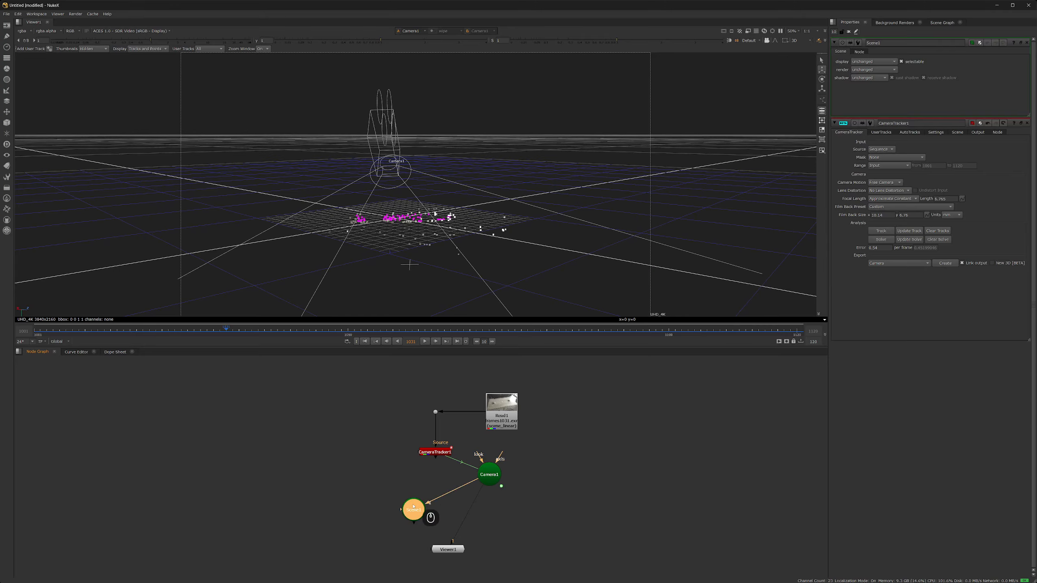
{"action": "left_click_drag", "start_coordinate": [407, 512], "coordinate": [432, 511]}
{"action": "left_click", "coordinate": [388, 490]}
- Add a PointCloudGenerator wired into Scene1 and view Scene1 in the Viewer
{"action": "key", "text": "Tab"}
{"action": "type", "text": "point"}
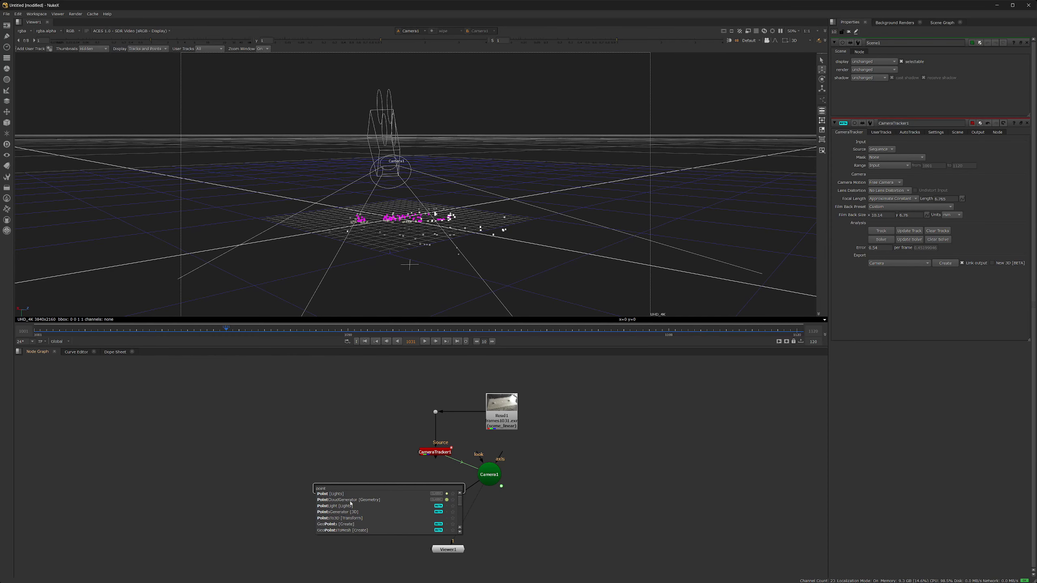
{"action": "left_click", "coordinate": [351, 500]}
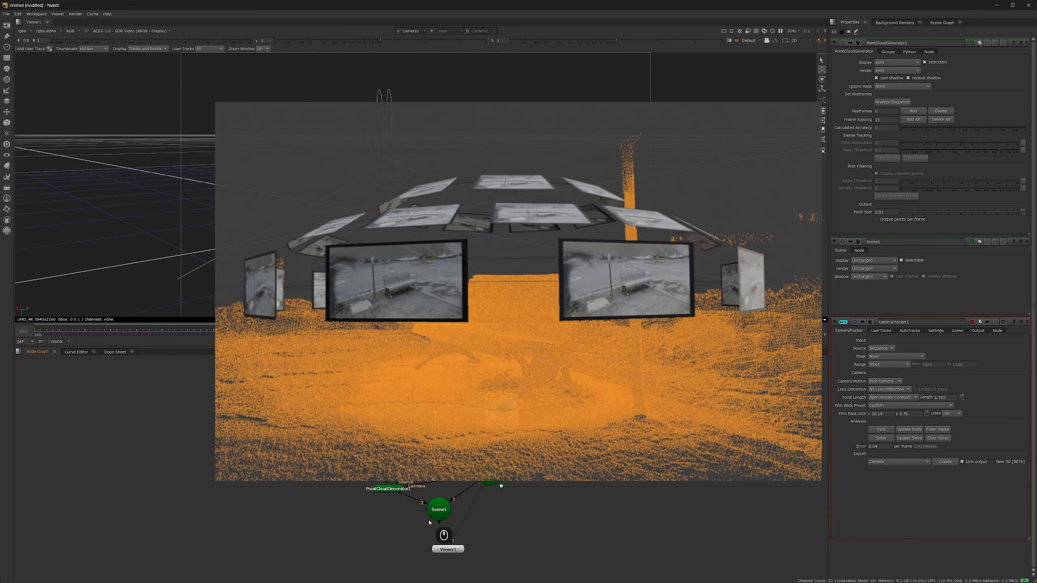
{"action": "left_click_drag", "start_coordinate": [435, 513], "coordinate": [423, 530]}
{"action": "key", "text": "1"}
{"action": "middle_click_drag", "start_coordinate": [370, 556], "coordinate": [397, 515]}
{"action": "left_click_drag", "start_coordinate": [477, 510], "coordinate": [447, 549]}
- Set a keyframe and track dense points over the chosen frame range, then inspect the cloud
{"action": "left_click", "coordinate": [424, 447]}
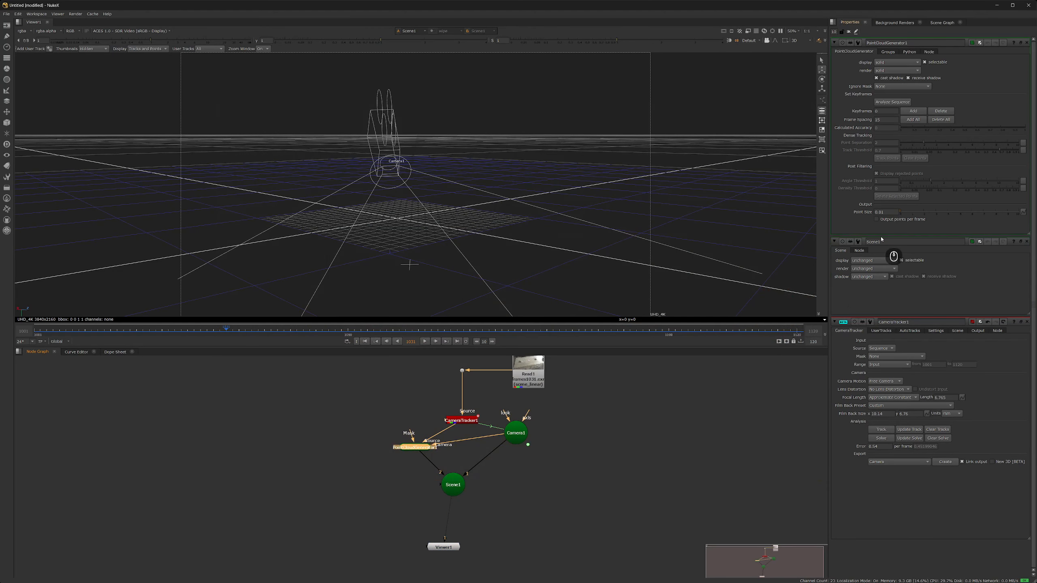
{"action": "left_click", "coordinate": [887, 159]}
{"action": "left_click", "coordinate": [509, 281]}
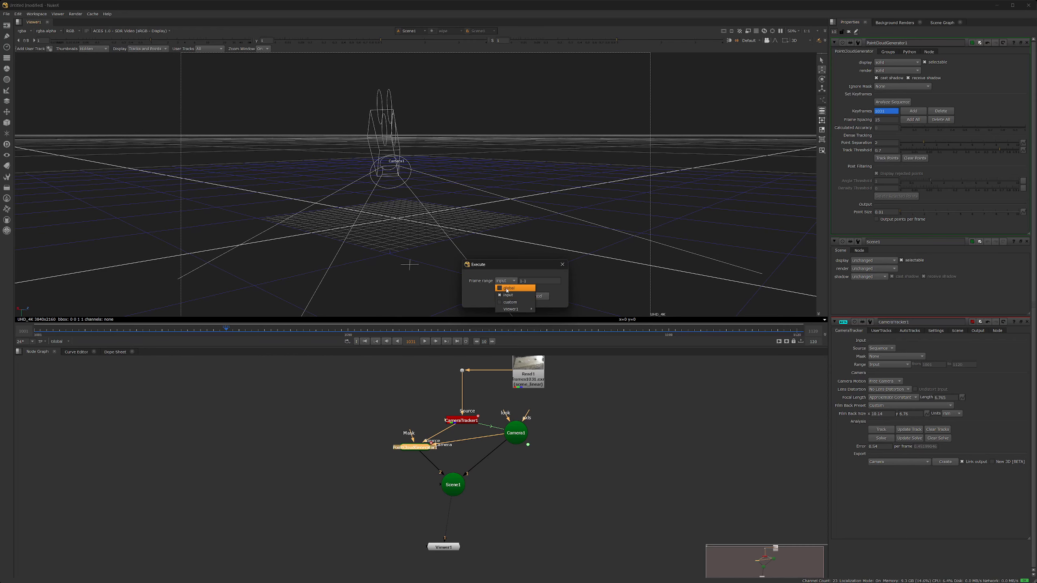
{"action": "left_click", "coordinate": [519, 285]}
{"action": "left_click", "coordinate": [507, 296]}
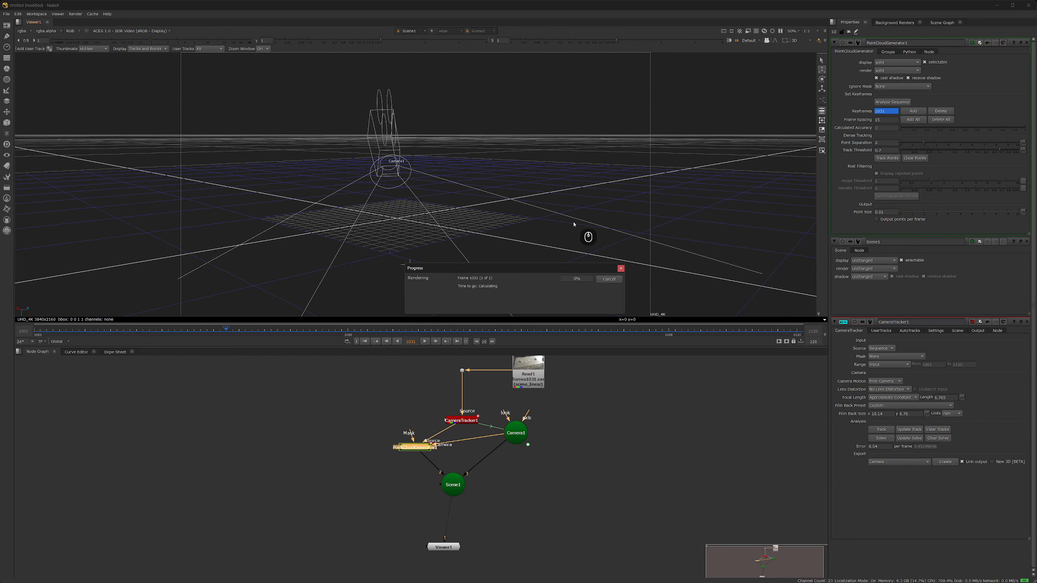
{"action": "left_click", "coordinate": [598, 435]}
{"action": "left_click_drag", "start_coordinate": [584, 181], "coordinate": [579, 199], "text": "ctrl"}
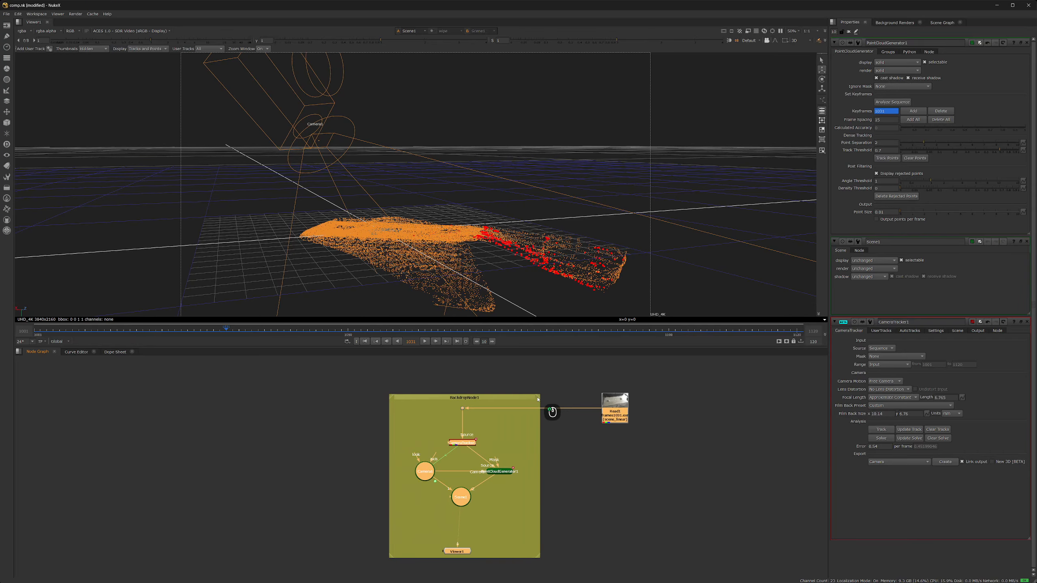
- Label the backdrop around the tracking nodes 'TRACKING' and adjust its left edge
{"action": "left_click", "coordinate": [441, 404]}
{"action": "double_click", "coordinate": [441, 404]}
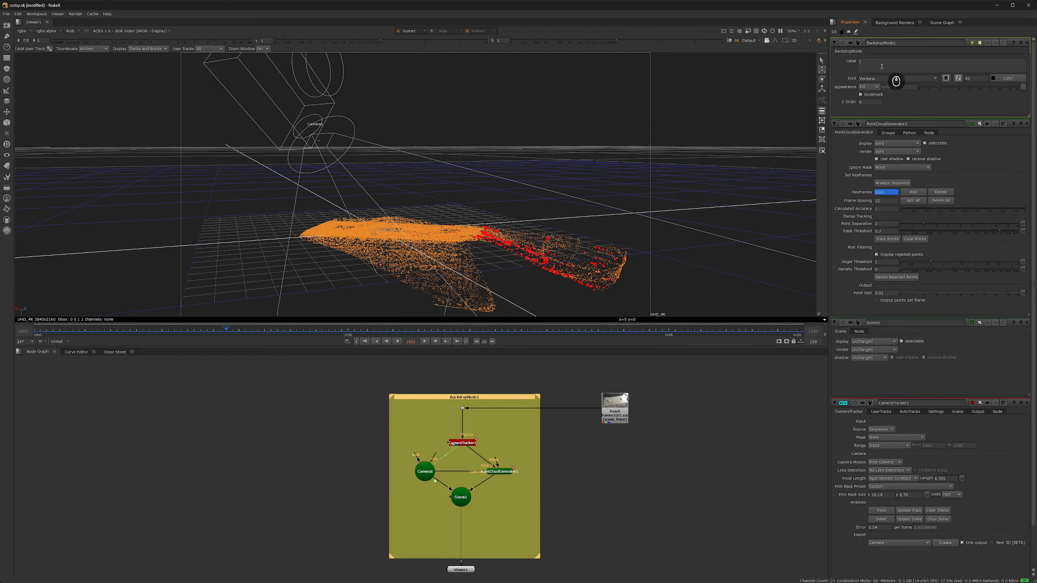
{"action": "type", "text": "TRACKING"}
{"action": "key", "text": "ctrl+a"}
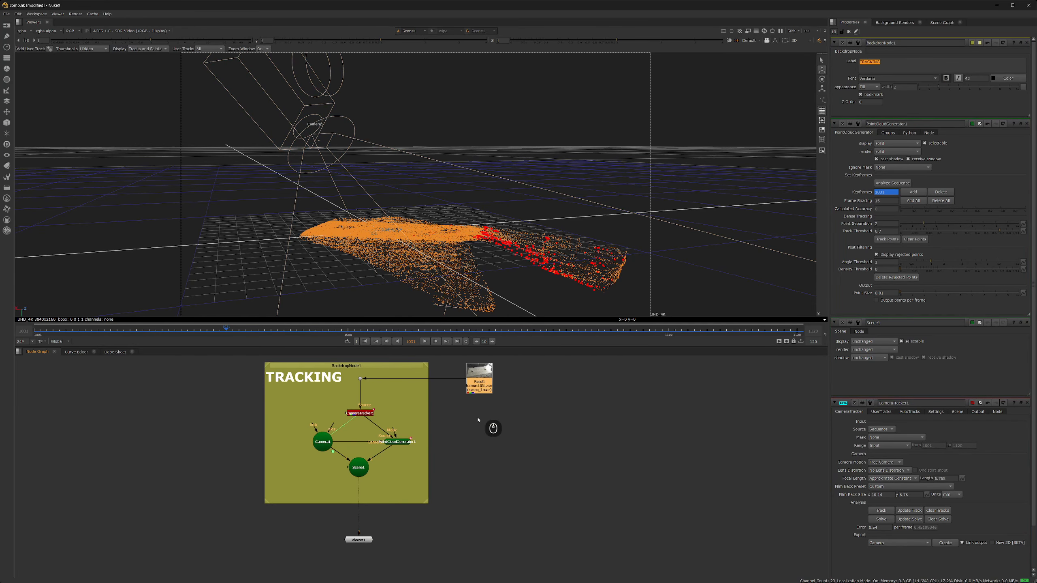
{"action": "left_click", "coordinate": [277, 365]}
{"action": "left_click_drag", "start_coordinate": [277, 365], "coordinate": [277, 365]}
{"action": "left_click", "coordinate": [503, 418]}
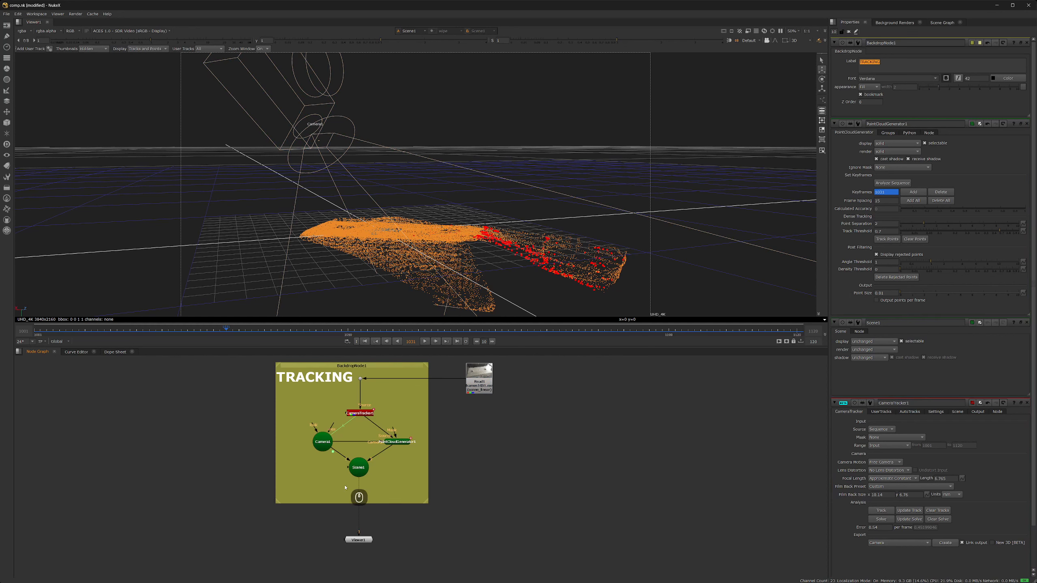
- Add a WriteGeo node below Scene1 via the WRITE node search
{"action": "key", "text": "Tab"}
{"action": "type", "text": "WRITE"}
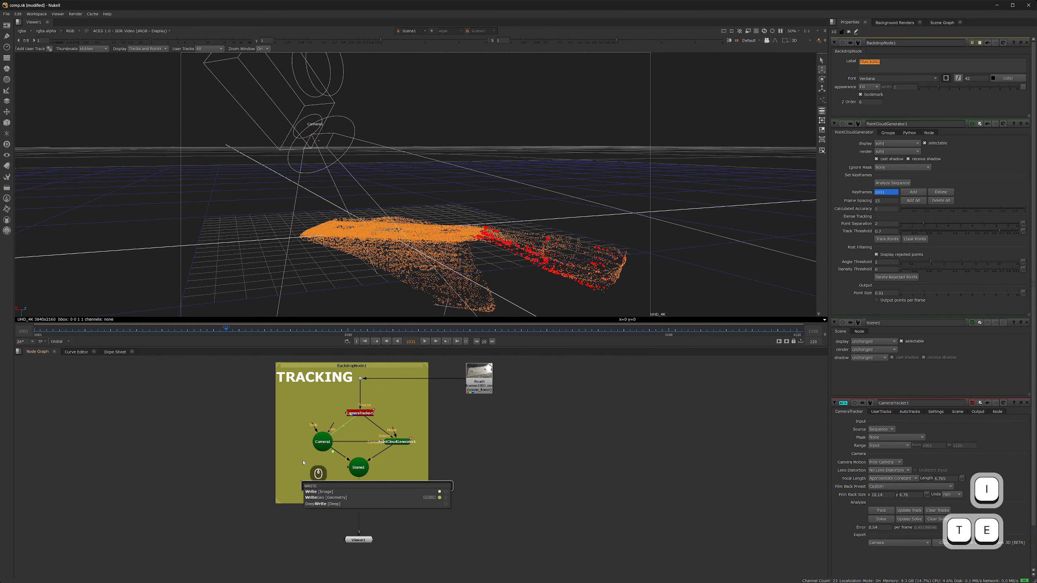
{"action": "left_click", "coordinate": [322, 498]}
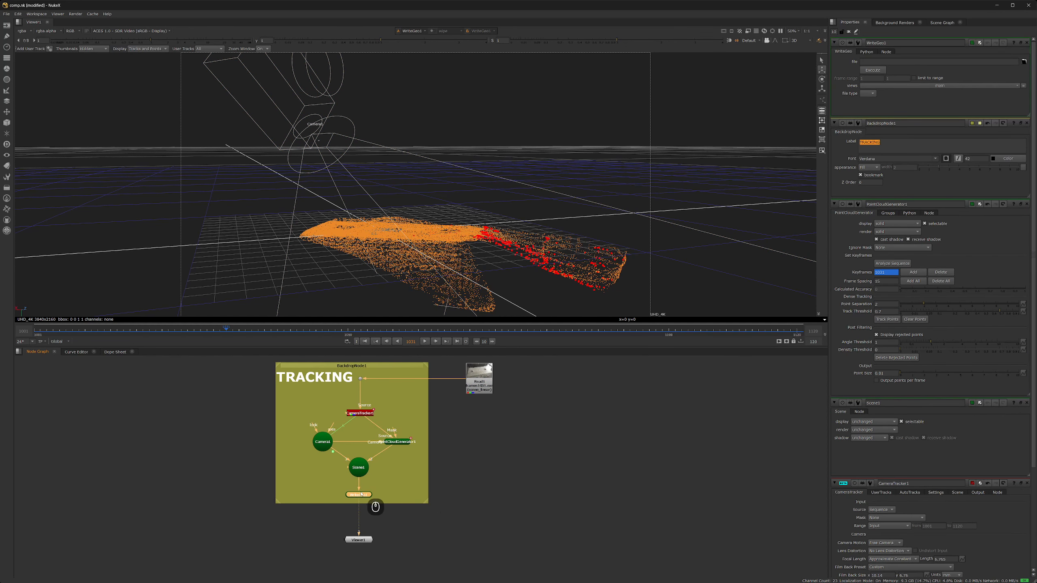
- Set WriteGeo1's output file to camera_tracking.abc with Ogawa storage format
{"action": "left_click", "coordinate": [1024, 61]}
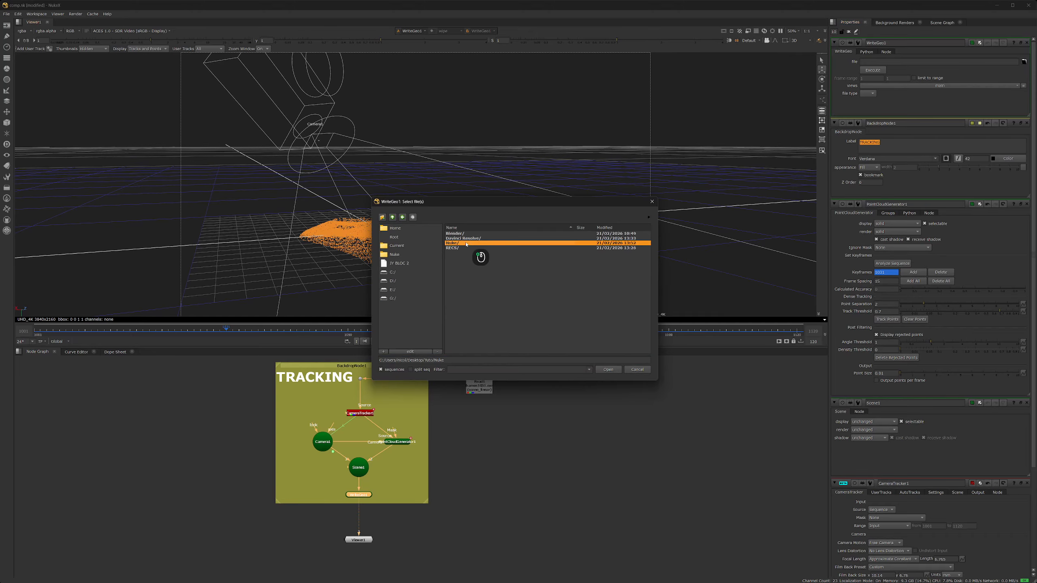
{"action": "type", "text": "ca;er"}
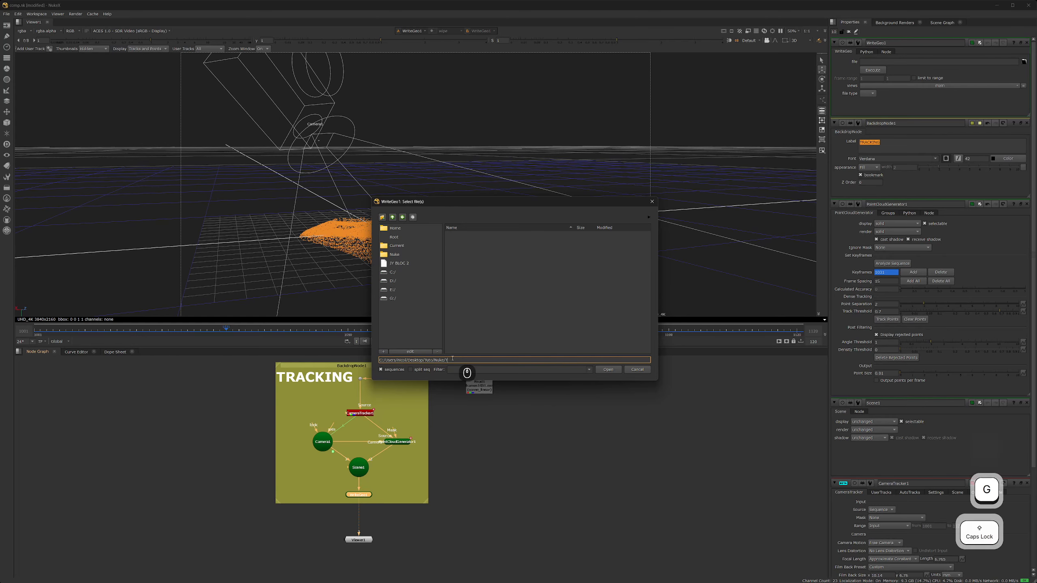
{"action": "key", "text": "BackSpace"}
{"action": "key", "text": "BackSpace"}
{"action": "key", "text": "BackSpace"}
{"action": "type", "text": "mera_tra"}
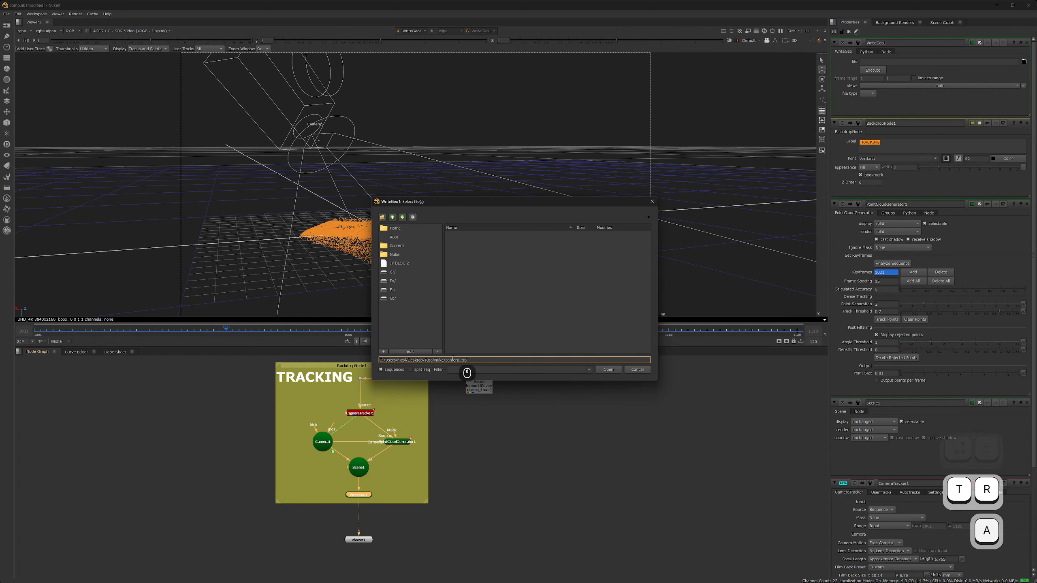
{"action": "type", "text": "cking.abc"}
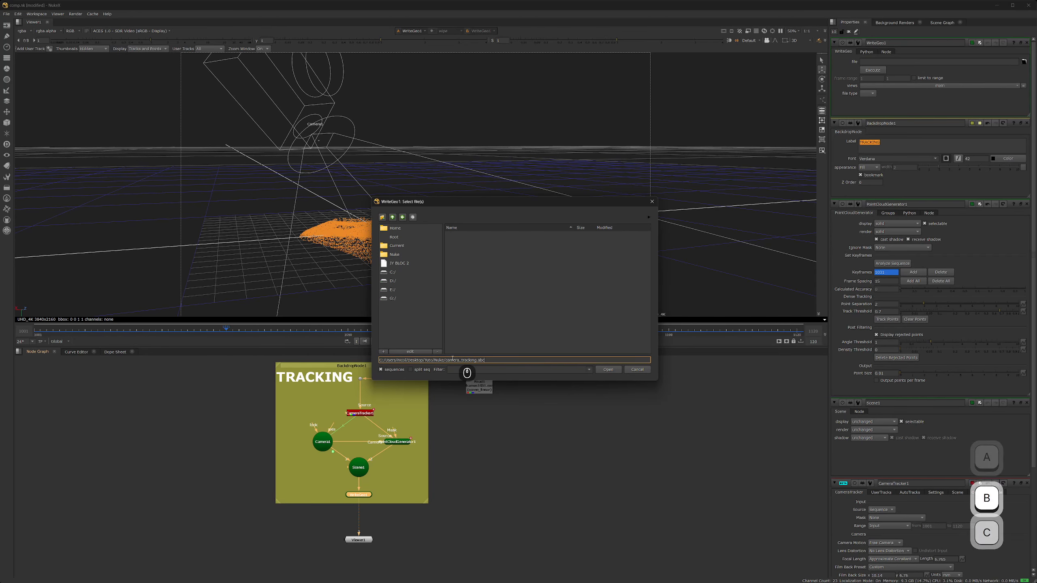
{"action": "key", "text": "Return"}
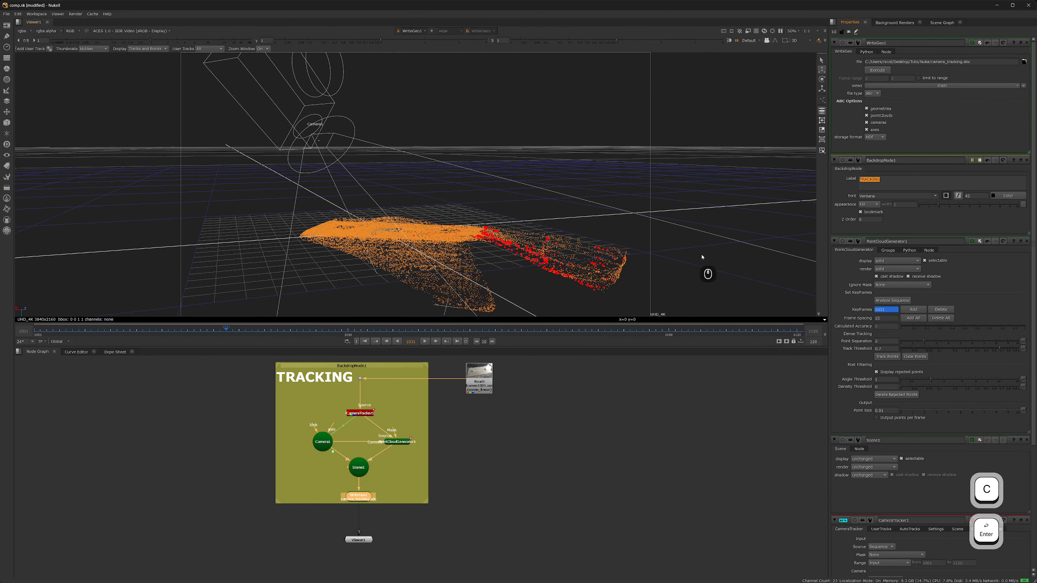
{"action": "left_click", "coordinate": [874, 137]}
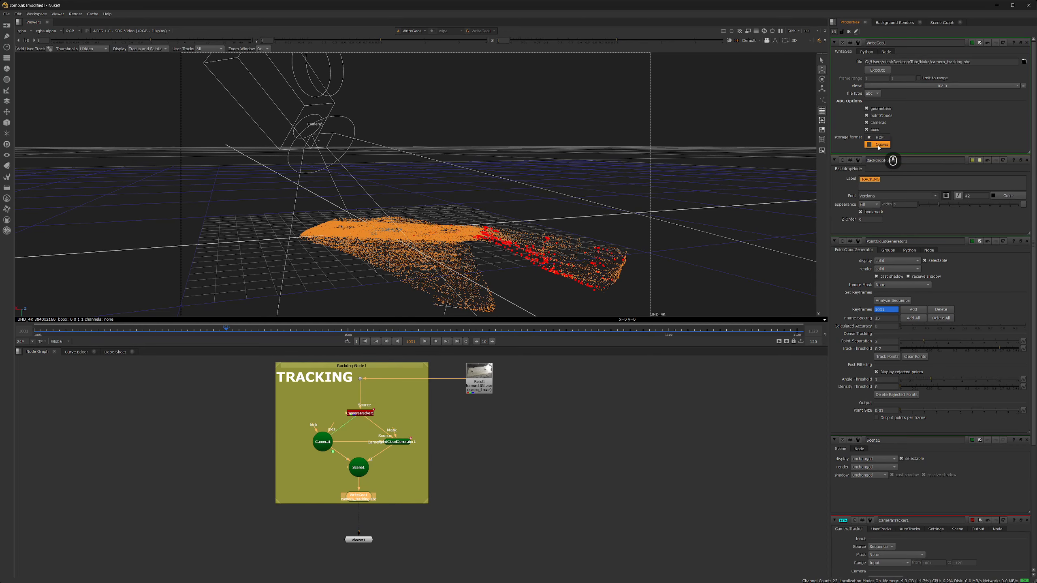
{"action": "left_click", "coordinate": [877, 144]}
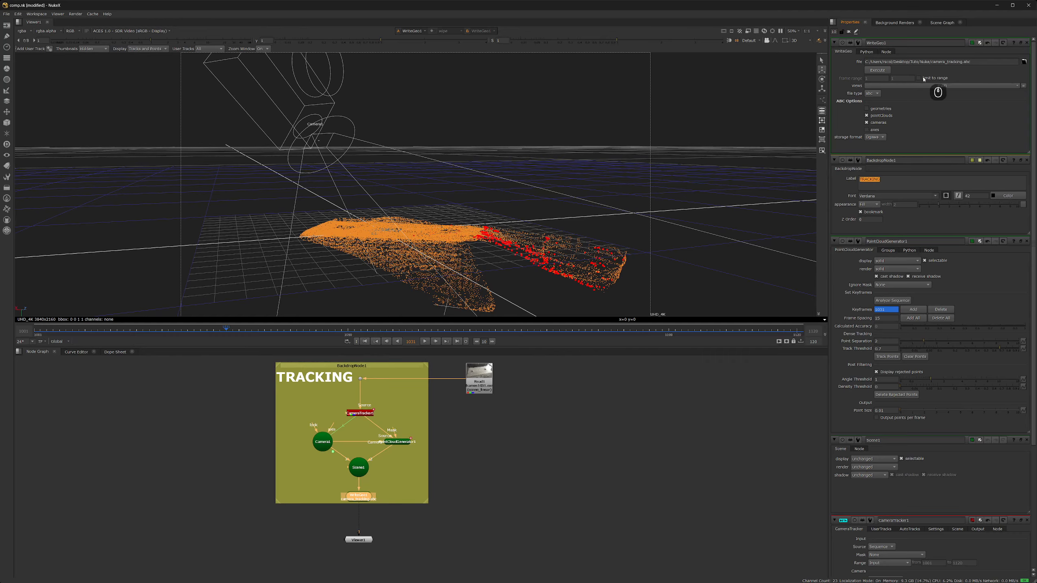
- Execute the Alembic export over the global range 1001-1120
{"action": "left_click", "coordinate": [878, 70]}
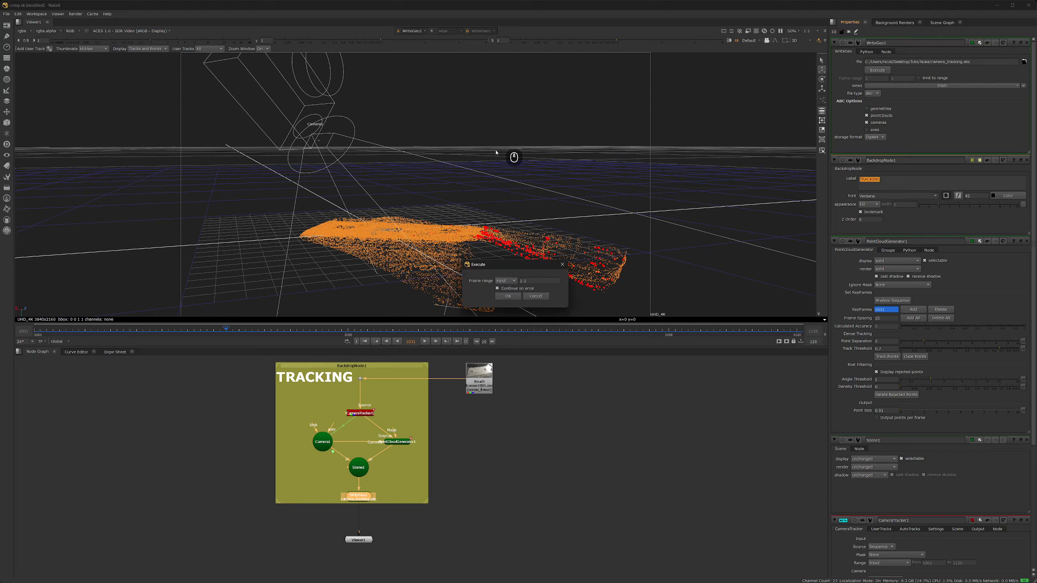
{"action": "left_click", "coordinate": [506, 281]}
{"action": "left_click", "coordinate": [506, 288]}
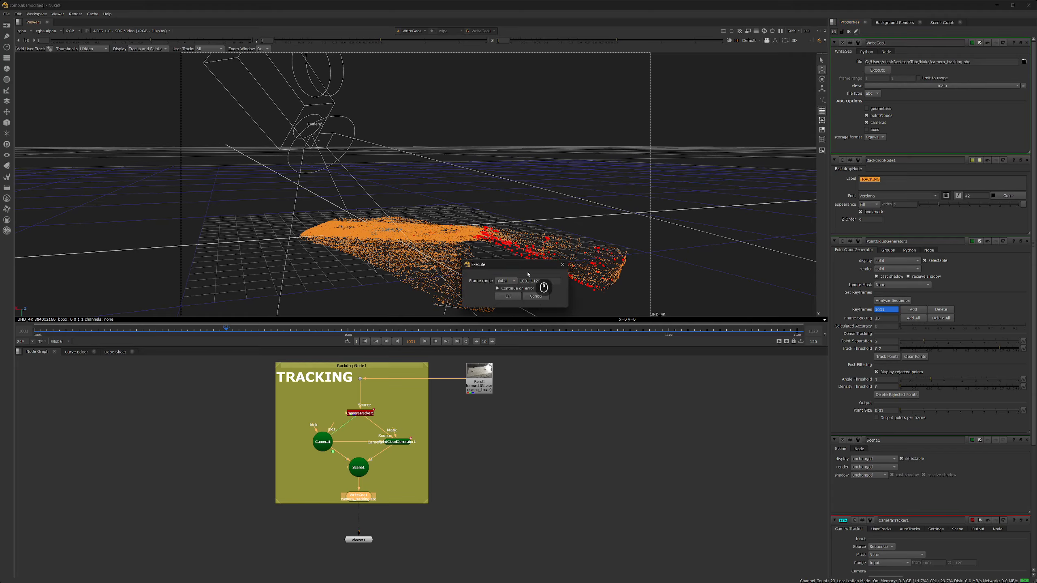
{"action": "left_click", "coordinate": [507, 296]}
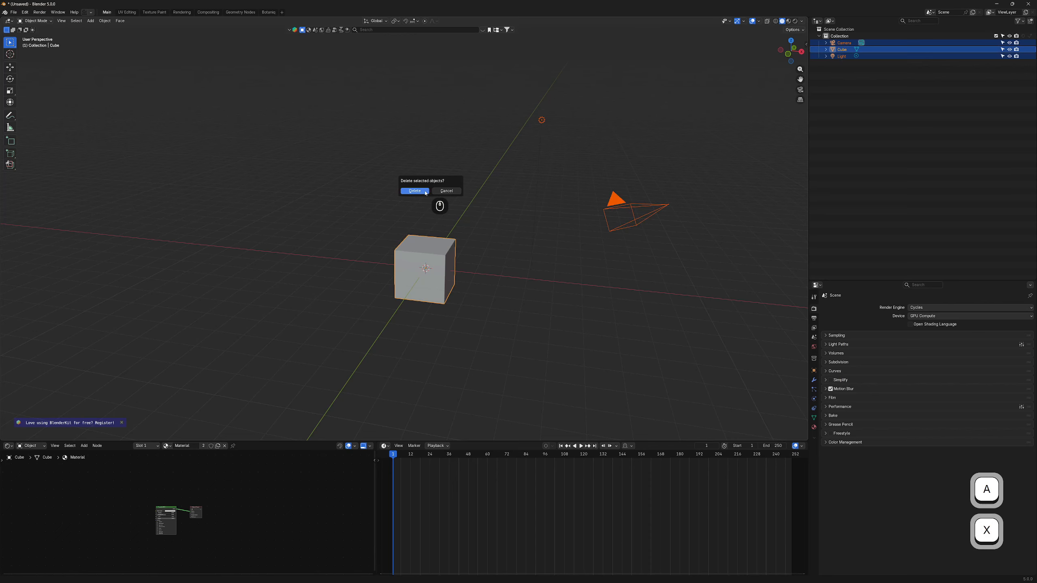
- Delete Blender's default cube, camera and light, then open the Alembic (.abc) import browser
{"action": "left_click", "coordinate": [424, 191]}
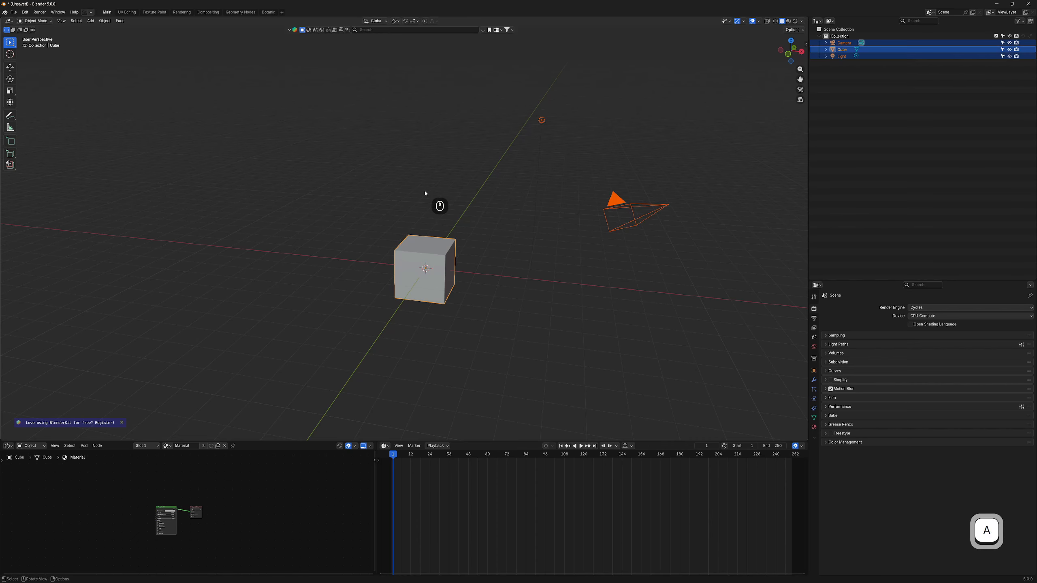
{"action": "key", "text": "x"}
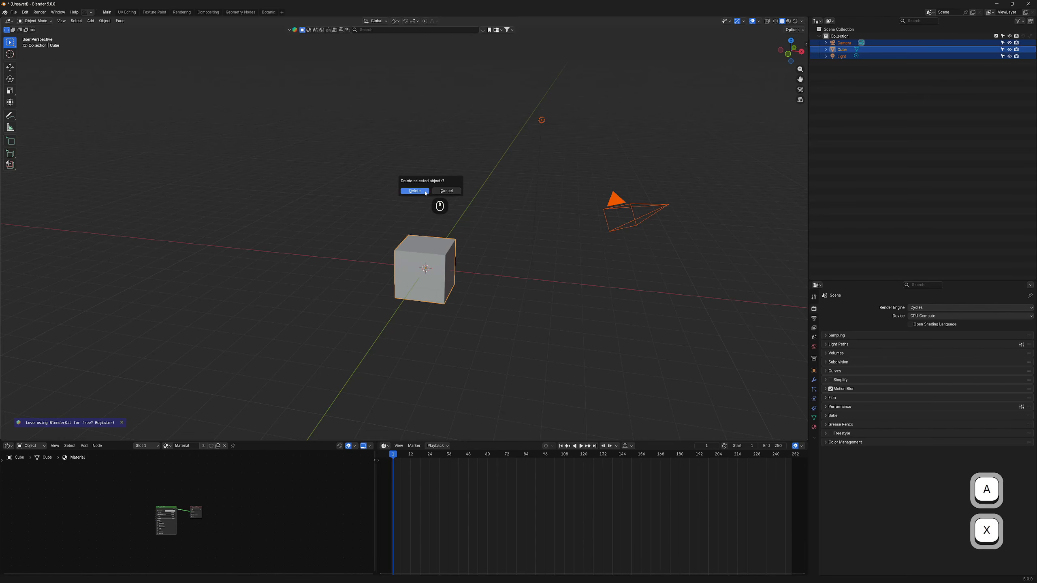
{"action": "left_click", "coordinate": [425, 192]}
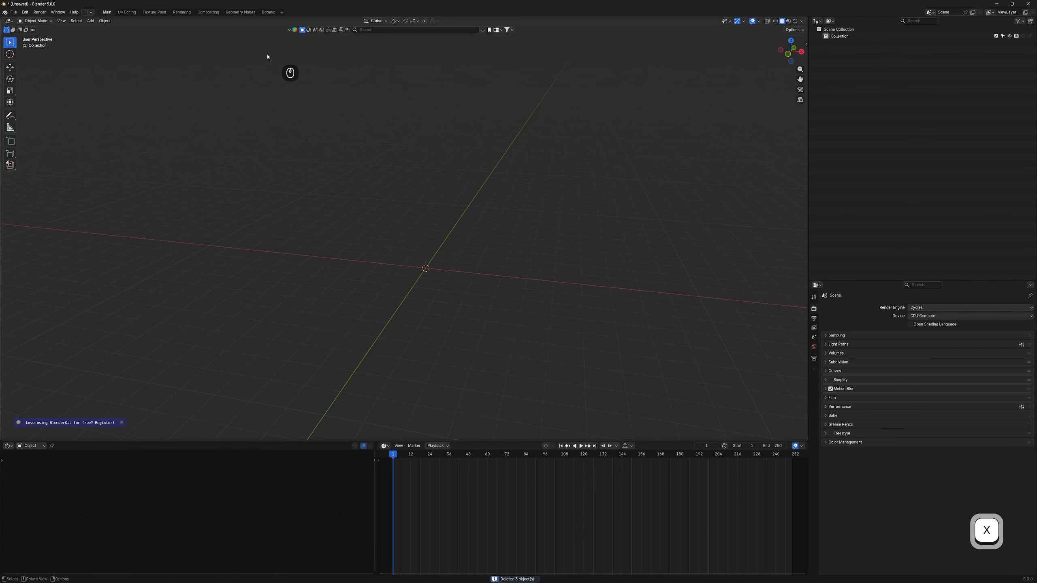
{"action": "left_click", "coordinate": [13, 12]}
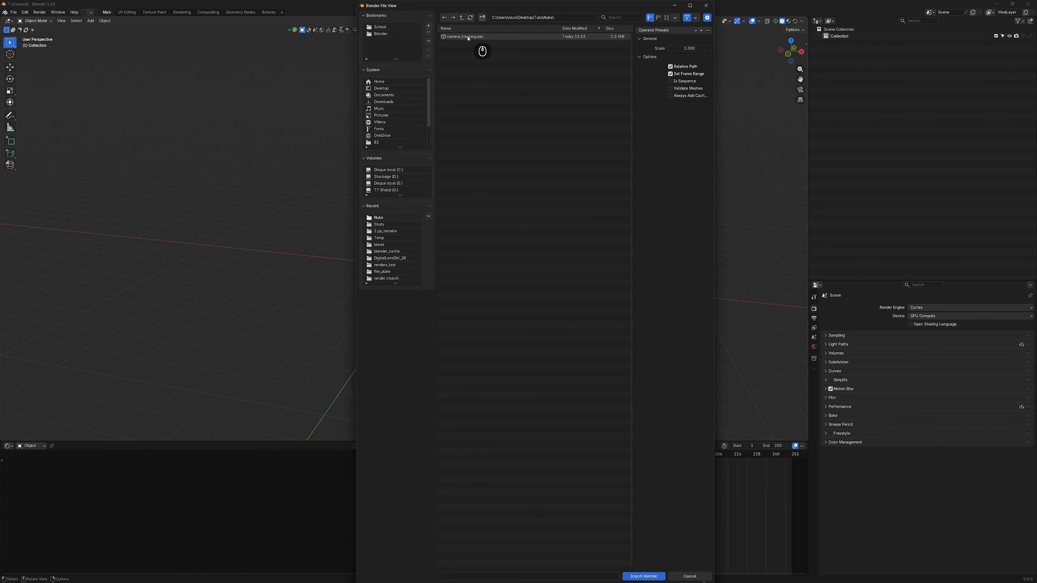
- Import camera_tracking.abc into the scene
{"action": "double_click", "coordinate": [463, 38]}
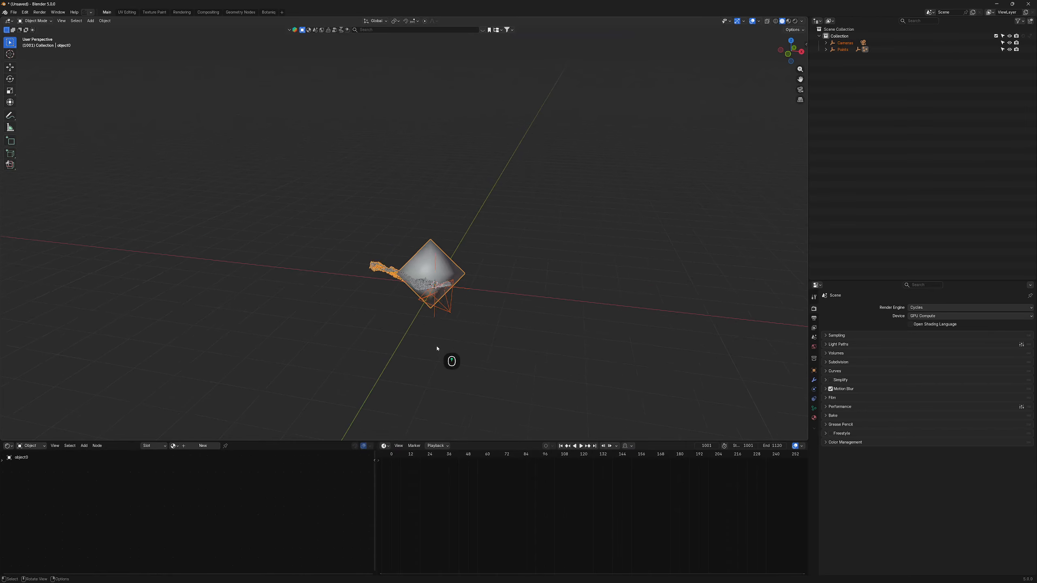
{"action": "middle_click_drag", "start_coordinate": [499, 369], "coordinate": [484, 288], "text": "shift"}
{"action": "scroll", "coordinate": [439, 270], "scroll_direction": "up", "scroll_amount": 3}
- Select the object0 point cloud and delete its 'radius' attribute in Object Data properties
{"action": "left_click", "coordinate": [496, 277]}
{"action": "left_click", "coordinate": [459, 197]}
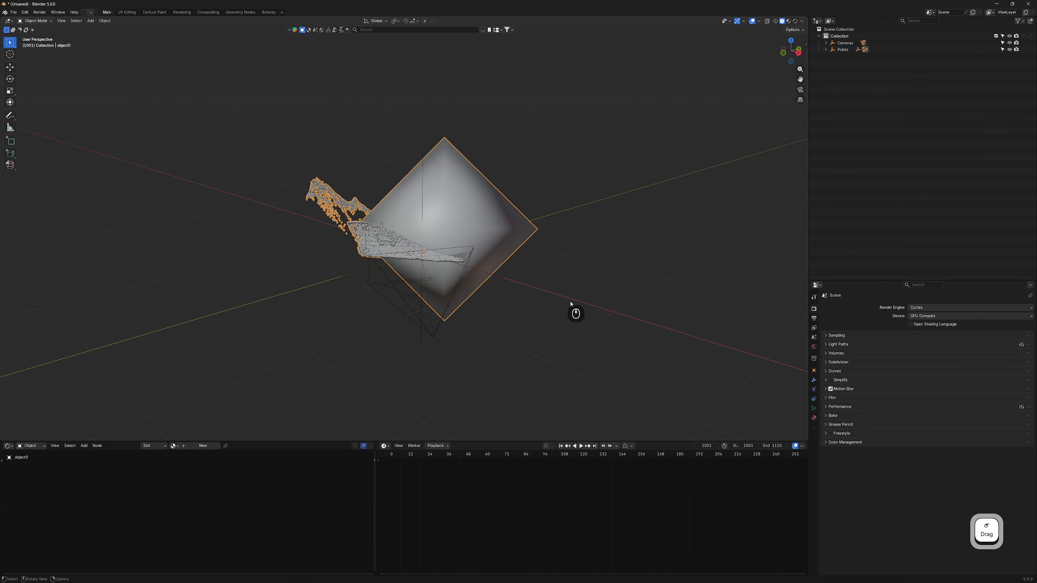
{"action": "left_click", "coordinate": [814, 408]}
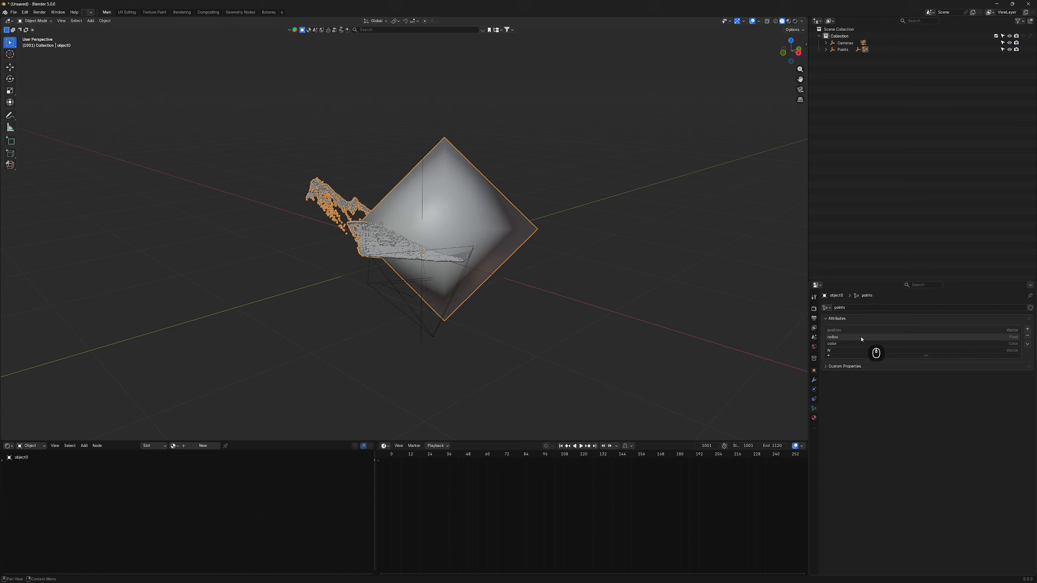
{"action": "left_click", "coordinate": [835, 338]}
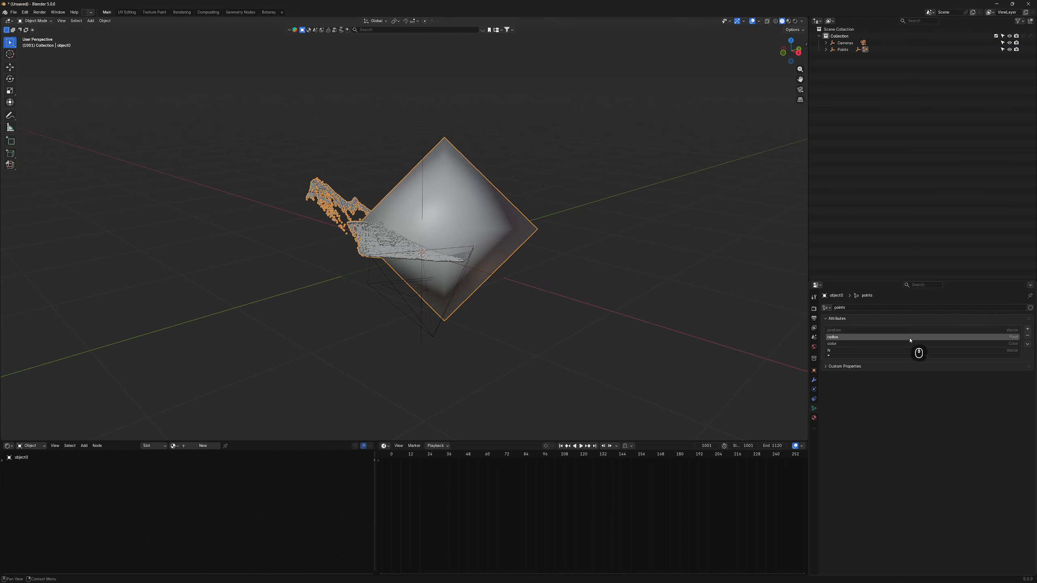
{"action": "left_click", "coordinate": [1028, 337]}
{"action": "middle_click_drag", "start_coordinate": [424, 275], "coordinate": [545, 337]}
- Select the Cameras and Points empties and rotate them 180° around X
{"action": "left_click", "coordinate": [398, 176]}
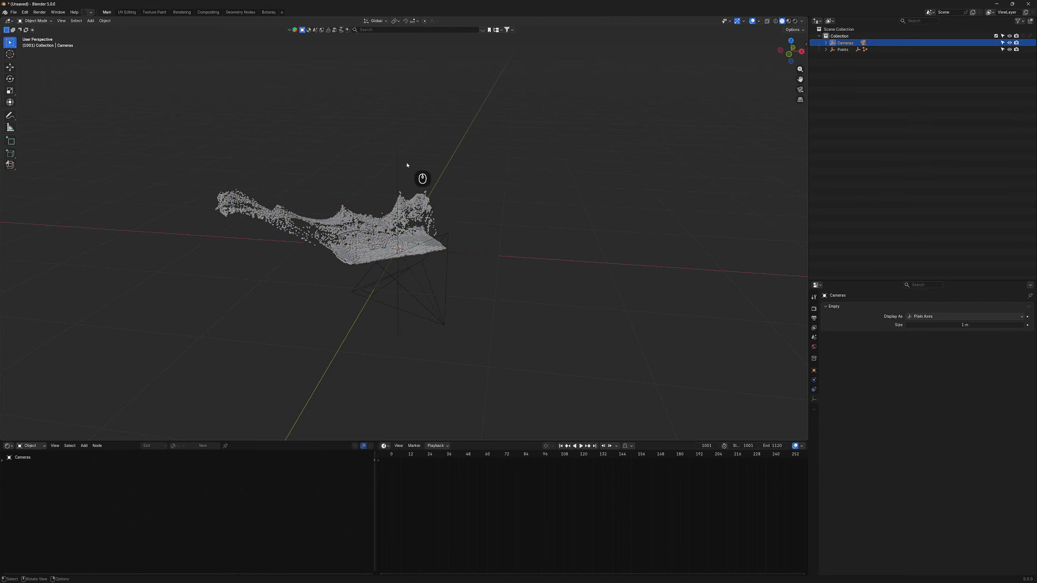
{"action": "left_click_drag", "start_coordinate": [379, 155], "coordinate": [419, 176]}
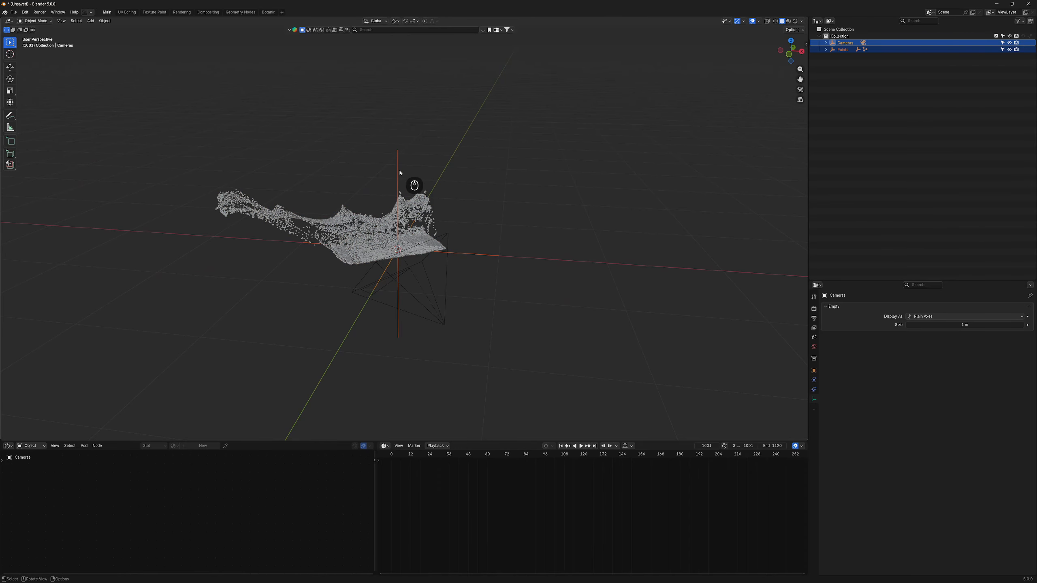
{"action": "key", "text": "r"}
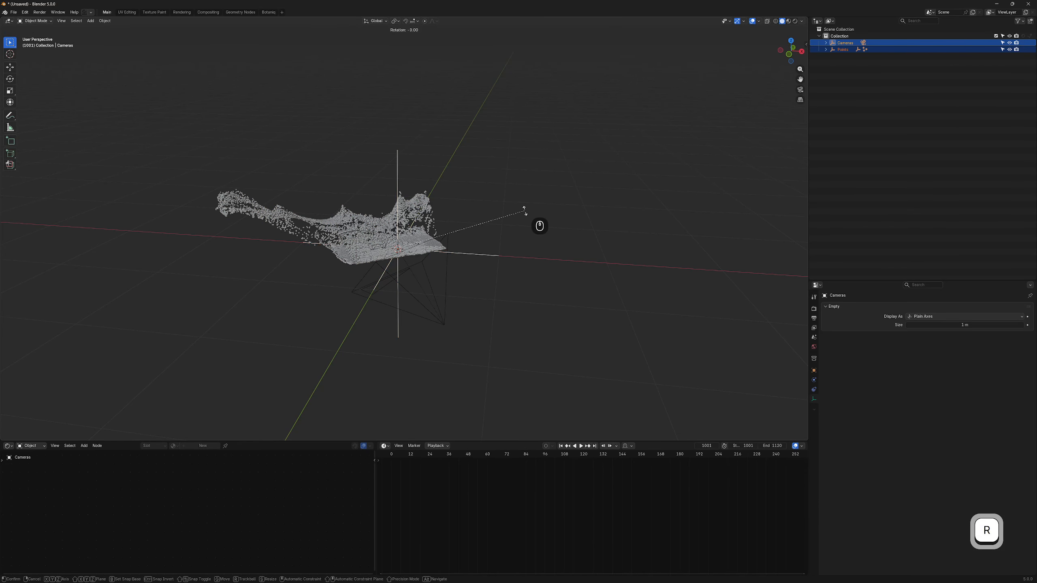
{"action": "key", "text": "x"}
{"action": "key", "text": "1"}
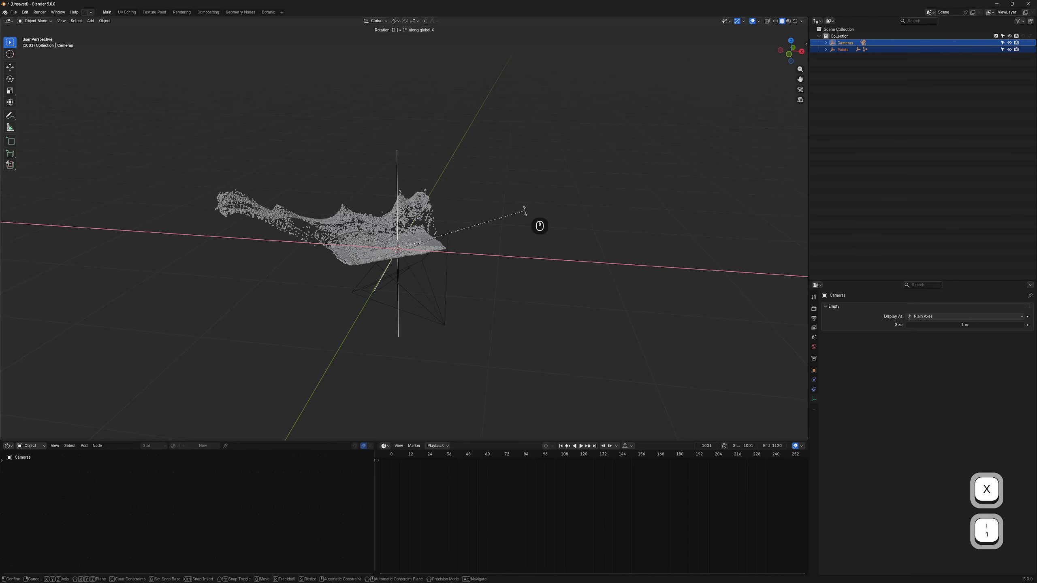
{"action": "key", "text": "8"}
{"action": "key", "text": "0"}
{"action": "key", "text": "Return"}
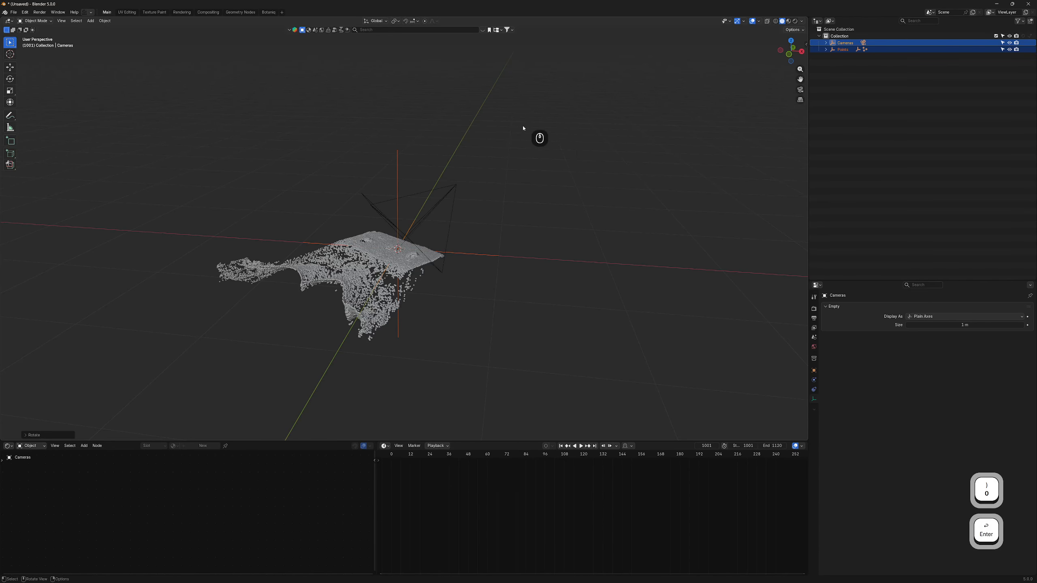
{"action": "middle_click_drag", "start_coordinate": [523, 129], "coordinate": [518, 210]}
- Confirm Rotation X is 180° in the side panel's Item values, then deselect the empties
{"action": "key", "text": "n"}
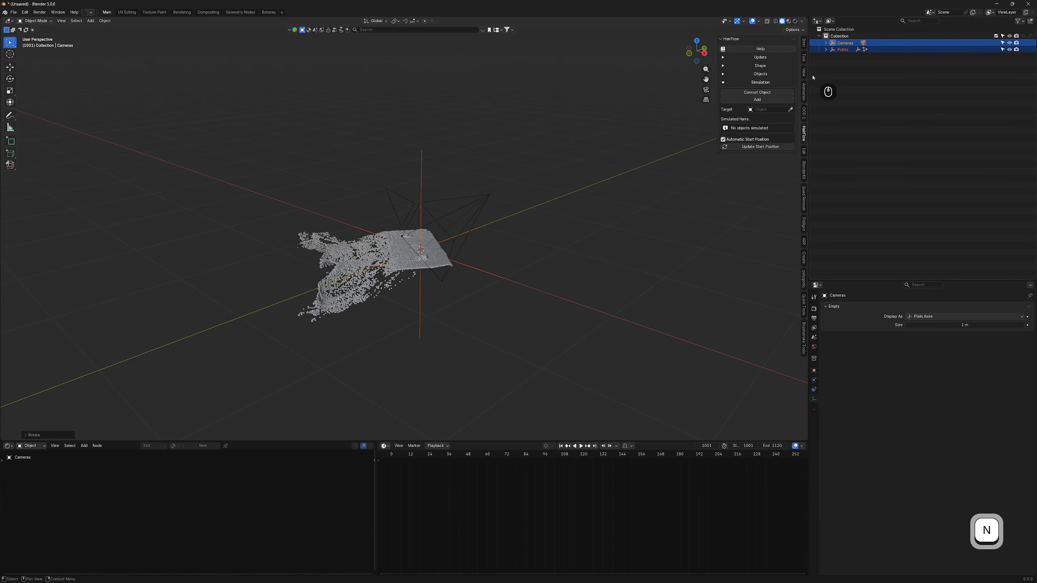
{"action": "left_click", "coordinate": [803, 47]}
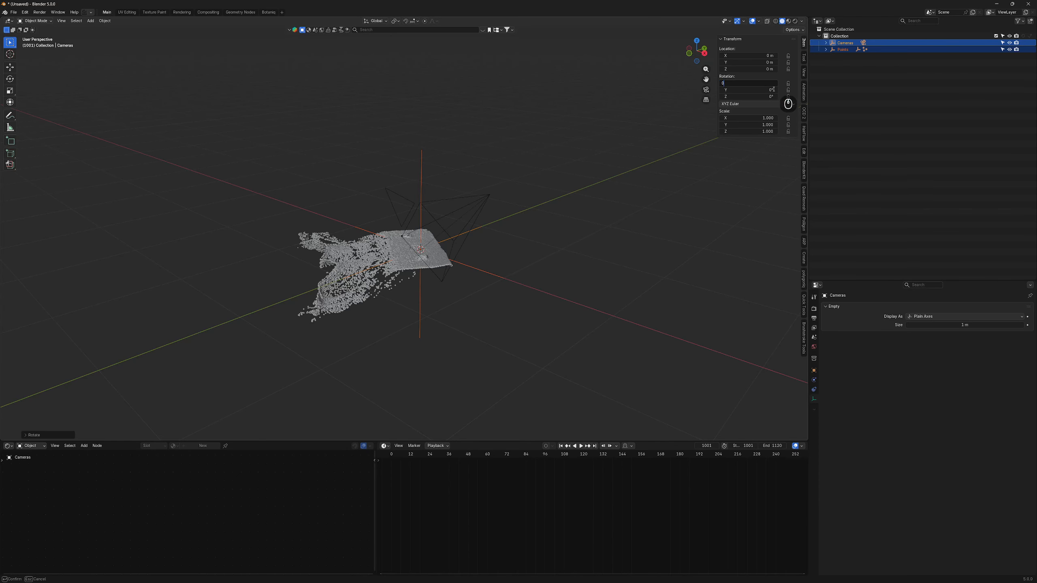
{"action": "key", "text": "Return"}
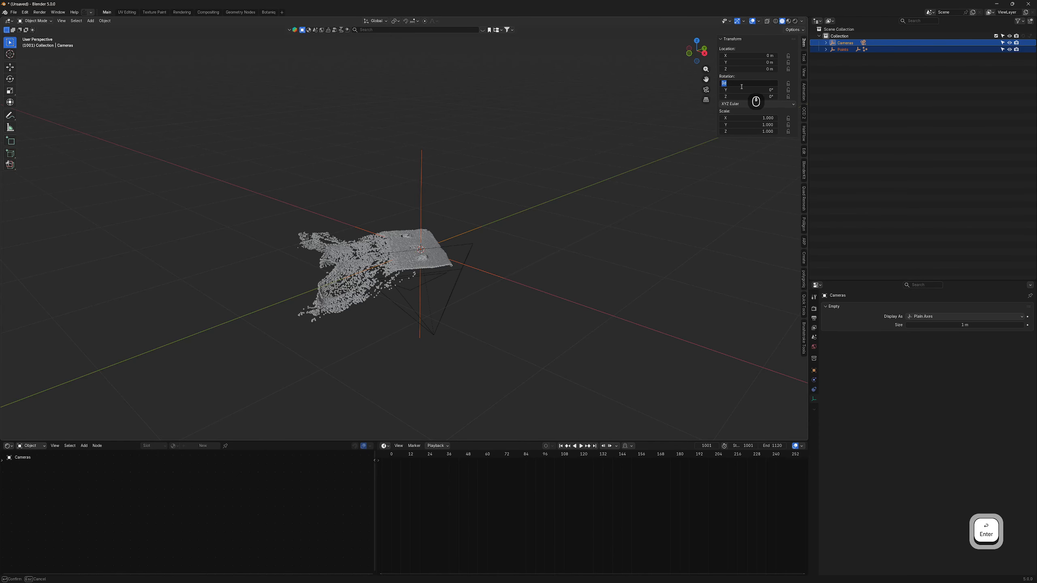
{"action": "key", "text": "Return"}
{"action": "middle_click_drag", "start_coordinate": [375, 255], "coordinate": [343, 224]}
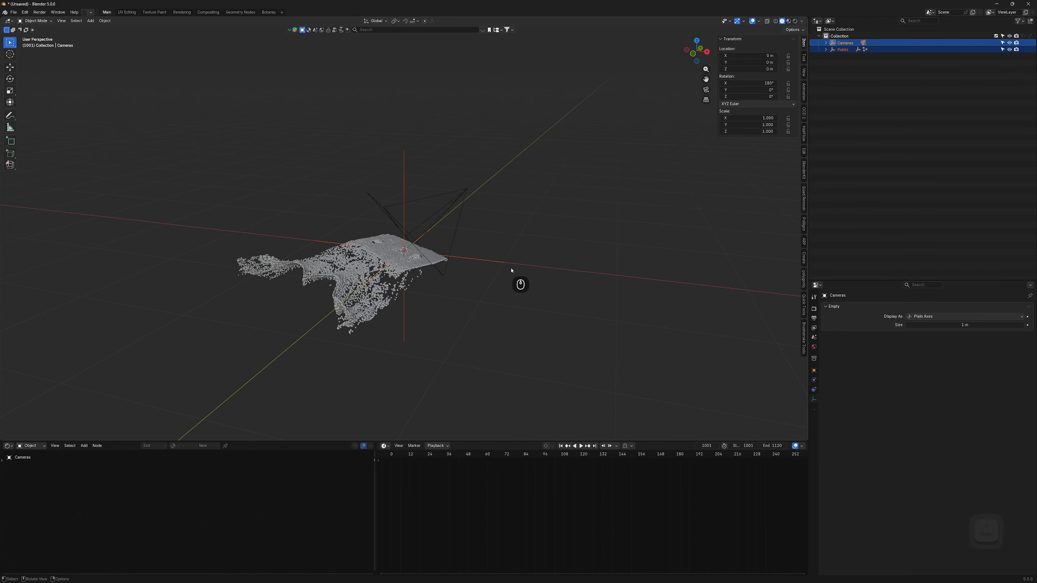
{"action": "left_click", "coordinate": [552, 247]}
{"action": "scroll", "coordinate": [459, 277], "scroll_direction": "up", "scroll_amount": 2}
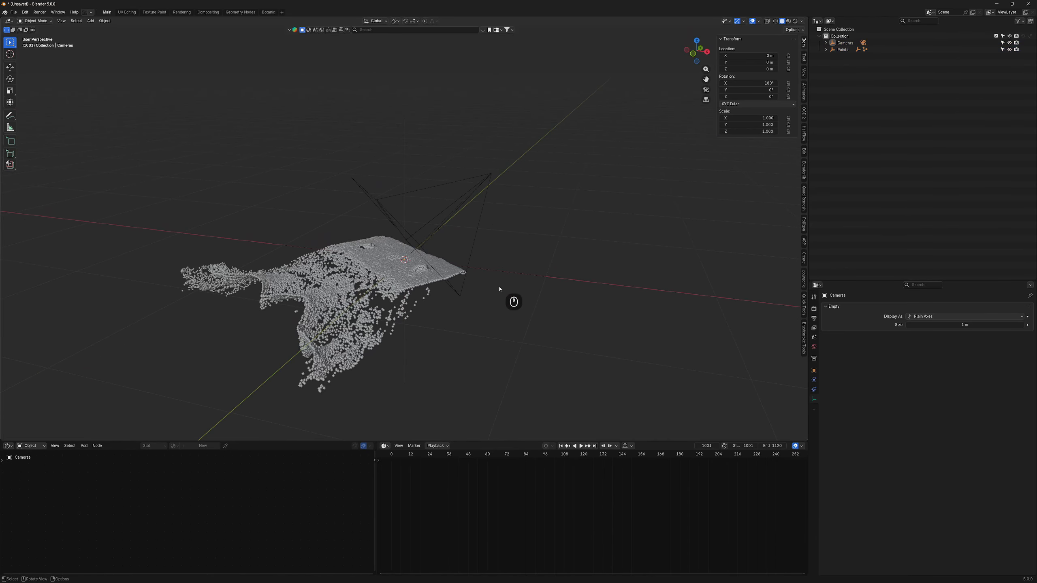
- Select Camera1 and look through it with Ctrl+Numpad 0
{"action": "middle_click_drag", "start_coordinate": [392, 275], "coordinate": [367, 305]}
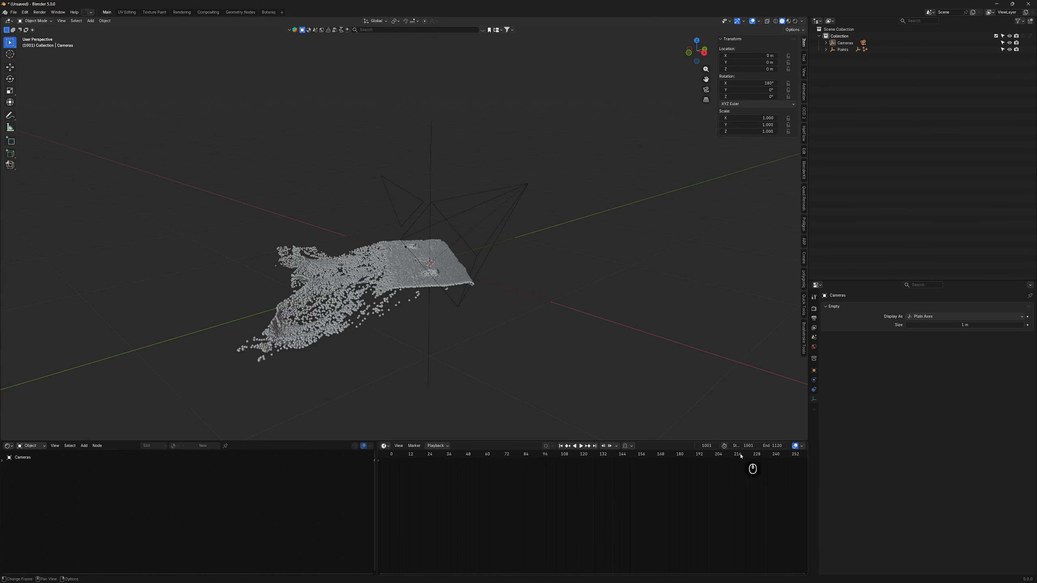
{"action": "scroll", "coordinate": [711, 485], "scroll_direction": "down", "scroll_amount": 3}
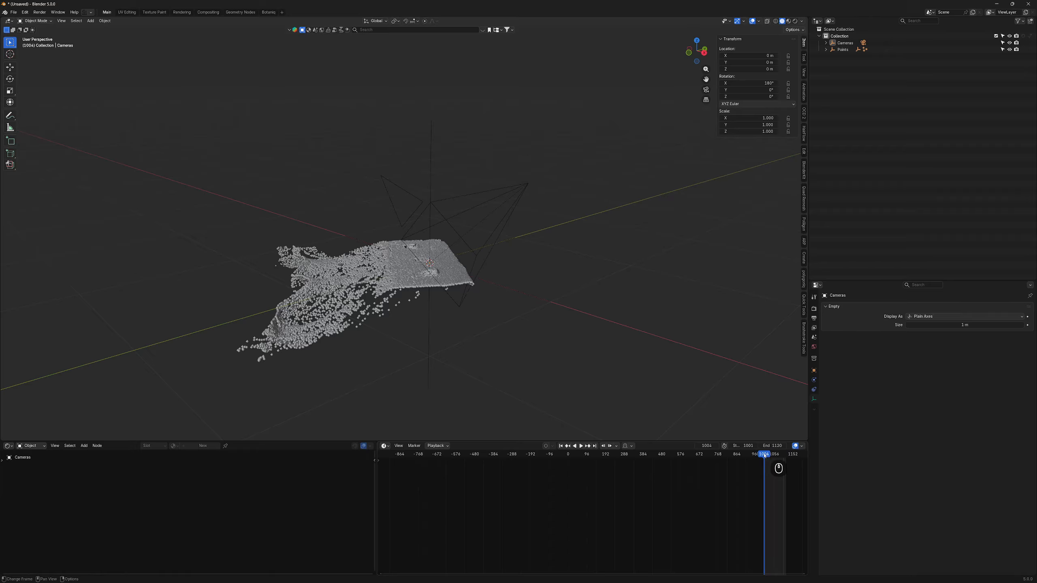
{"action": "scroll", "coordinate": [653, 490], "scroll_direction": "up", "scroll_amount": 5}
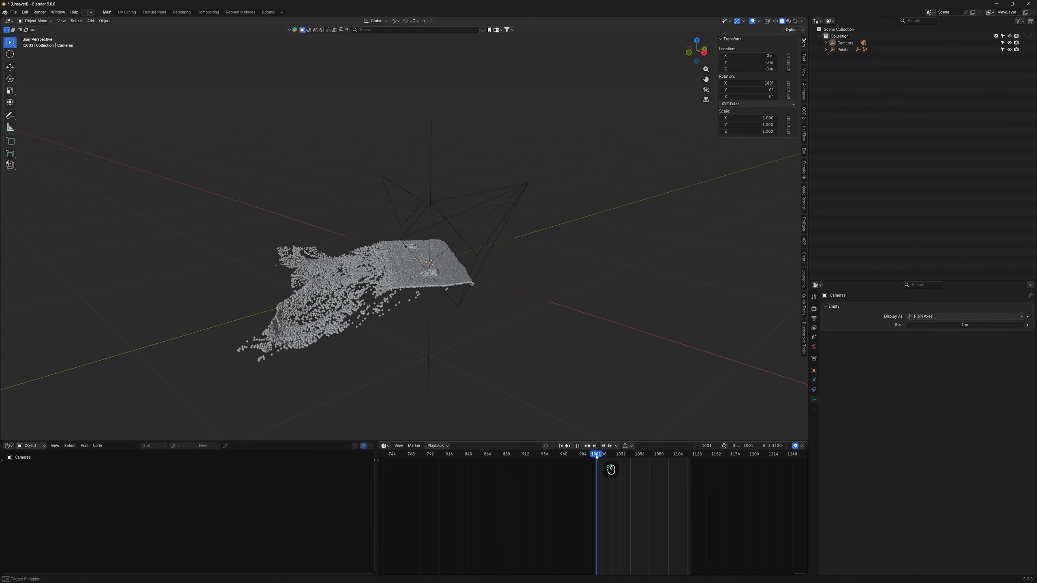
{"action": "left_click", "coordinate": [483, 212]}
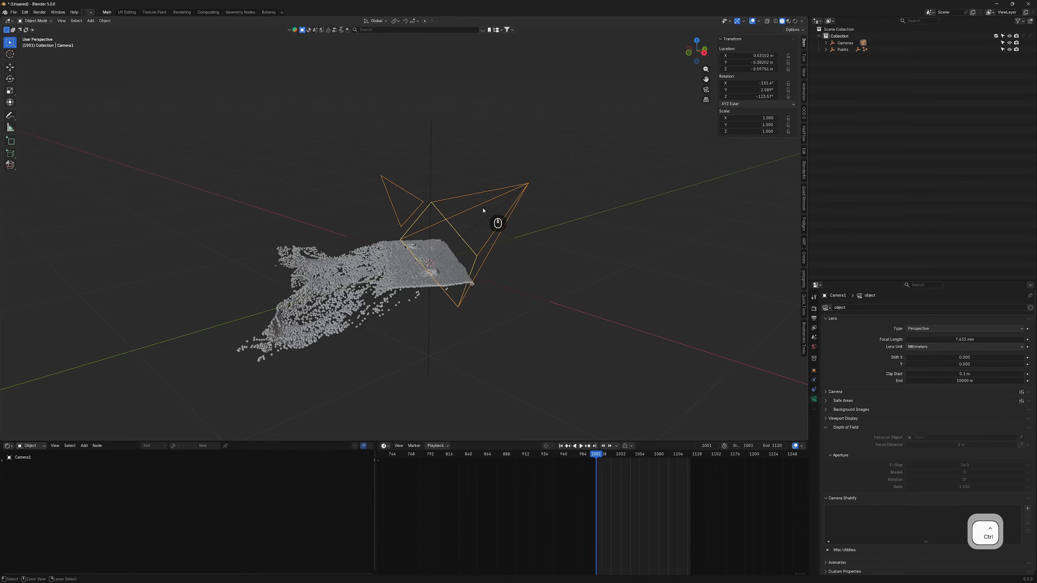
{"action": "key", "text": "ctrl+0"}
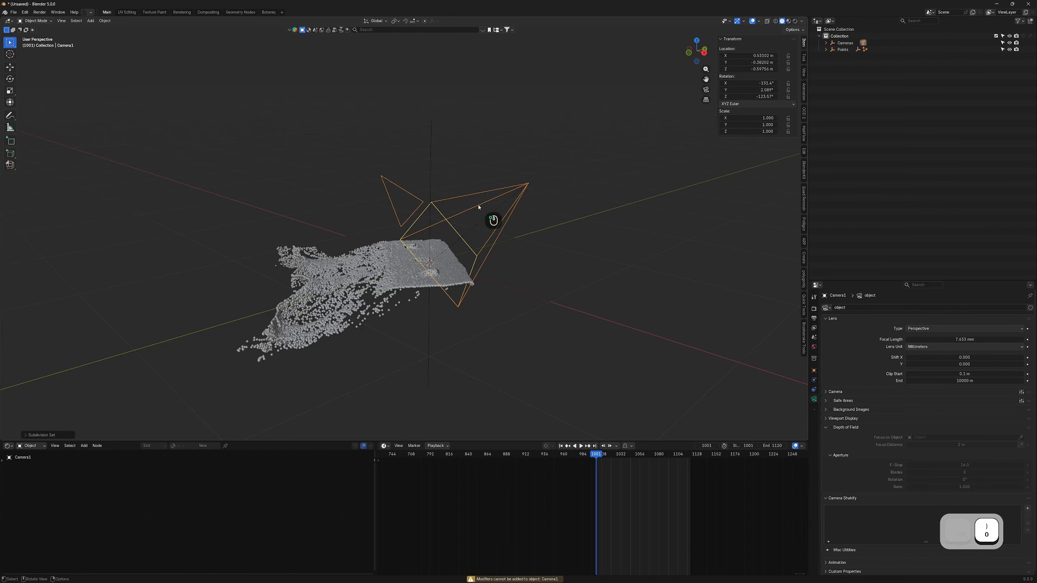
{"action": "key", "text": "ctrl+KP_0"}
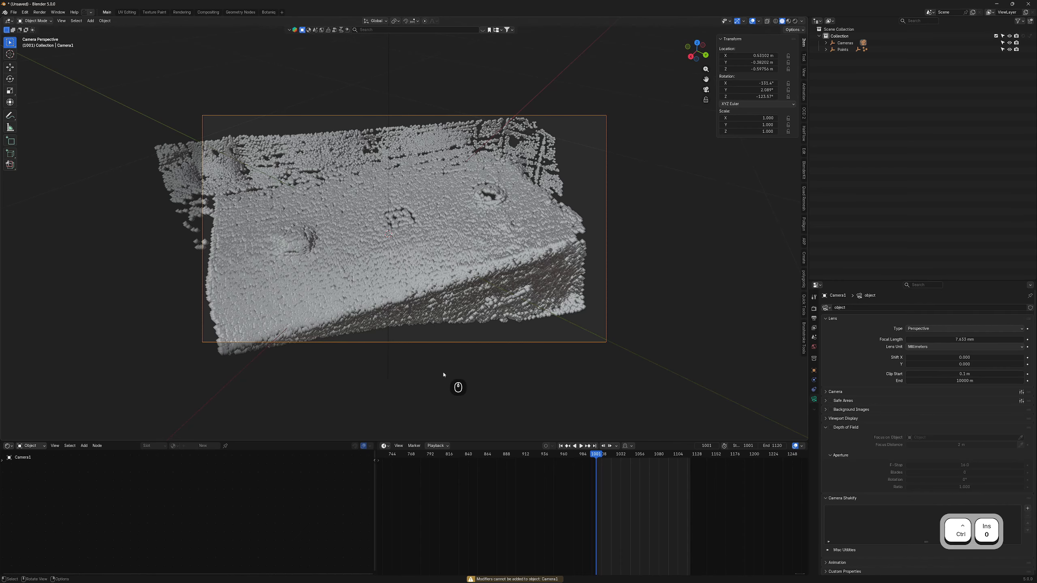
- Play the camera's tracked motion, stop, and return the playhead to frame 1001
{"action": "key", "text": "space"}
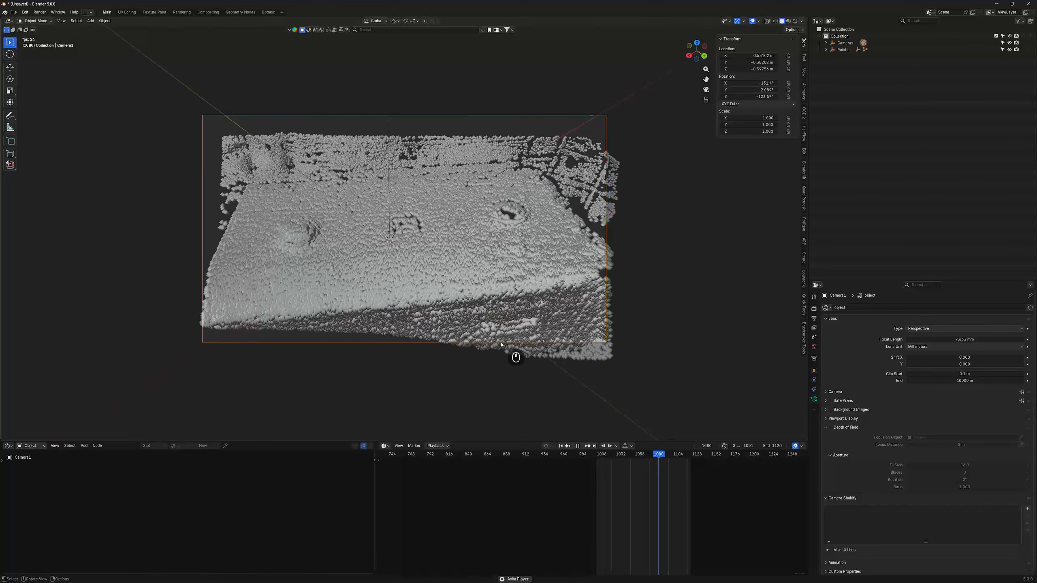
{"action": "key", "text": "space"}
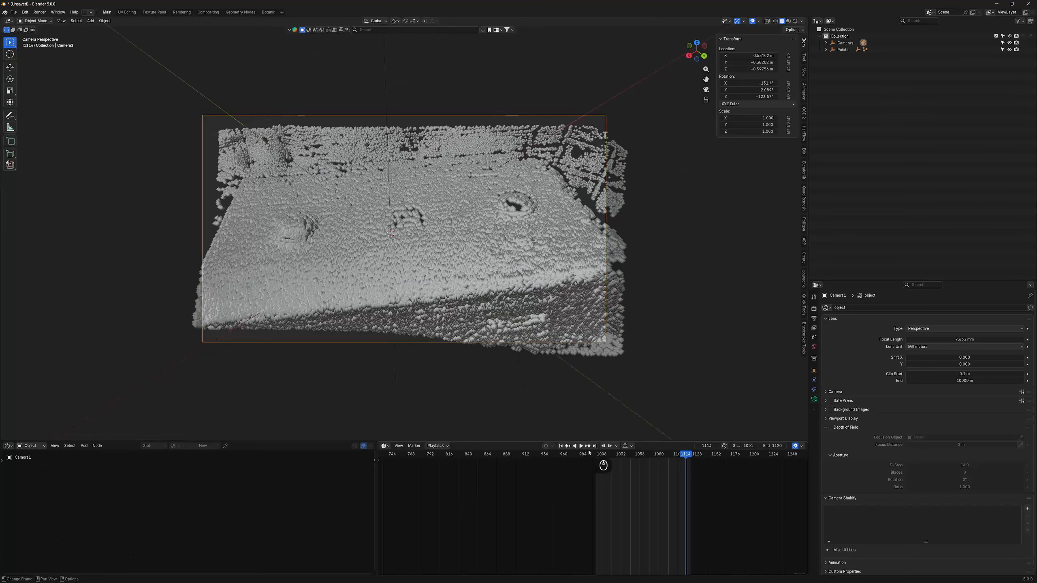
{"action": "left_click", "coordinate": [598, 456]}
{"action": "left_click_drag", "start_coordinate": [598, 456], "coordinate": [595, 456]}
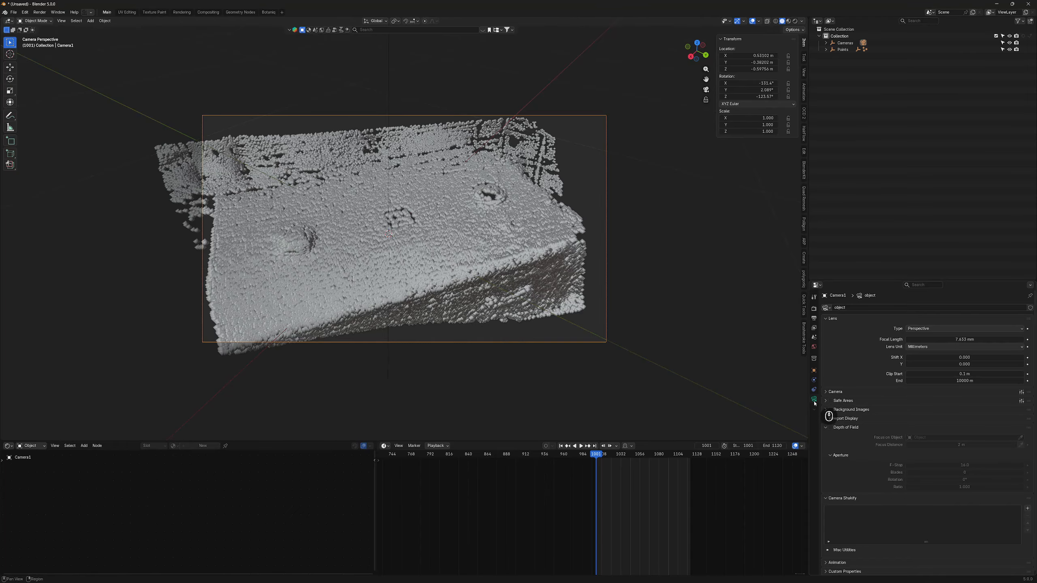
- Add a camera background image loading the frames_aces EXR sequence from Desktop/Tuto/Davinci Resolve
{"action": "left_click", "coordinate": [825, 409]}
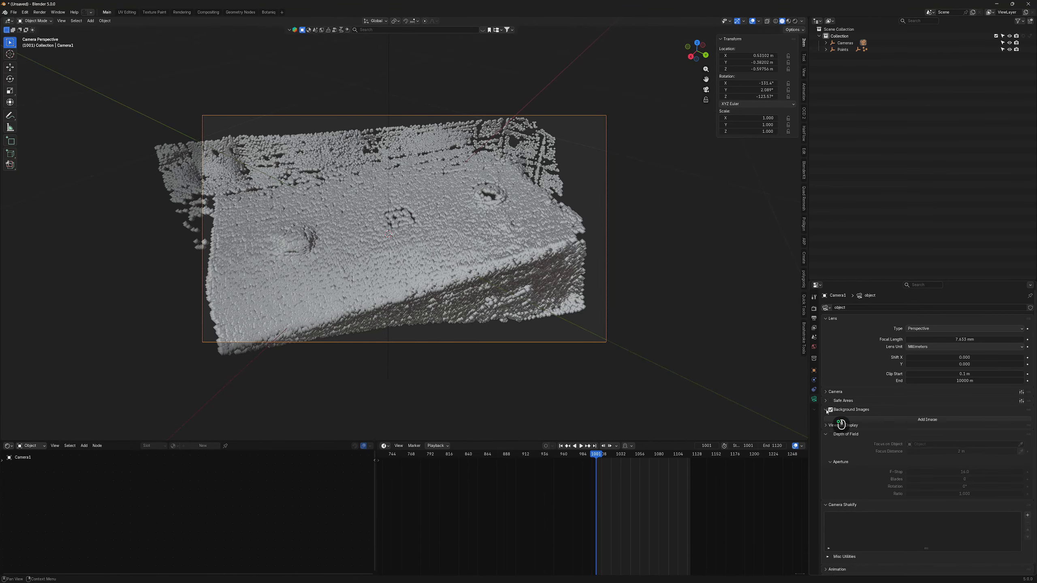
{"action": "left_click", "coordinate": [840, 421]}
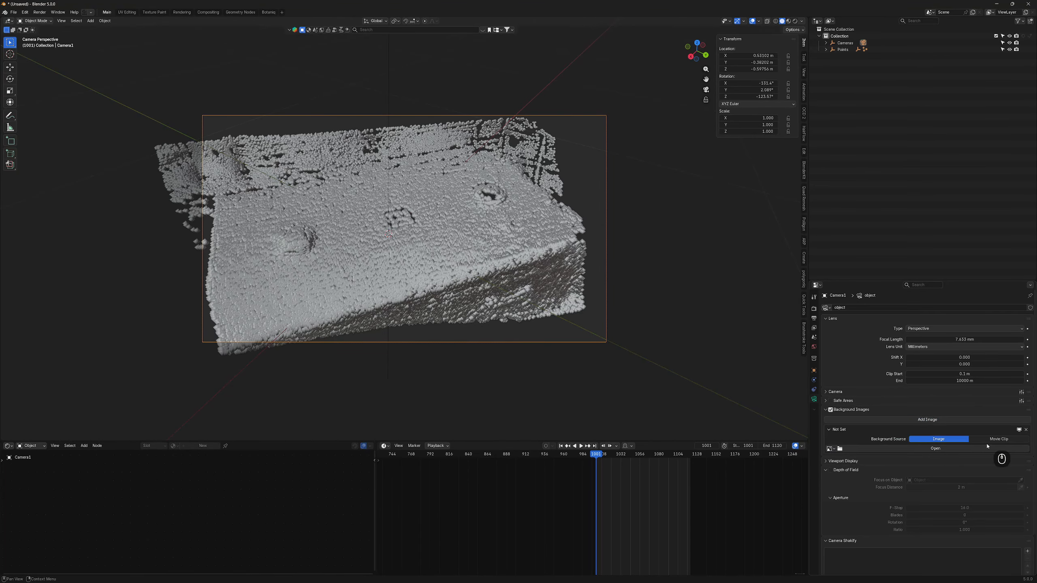
{"action": "left_click", "coordinate": [925, 449]}
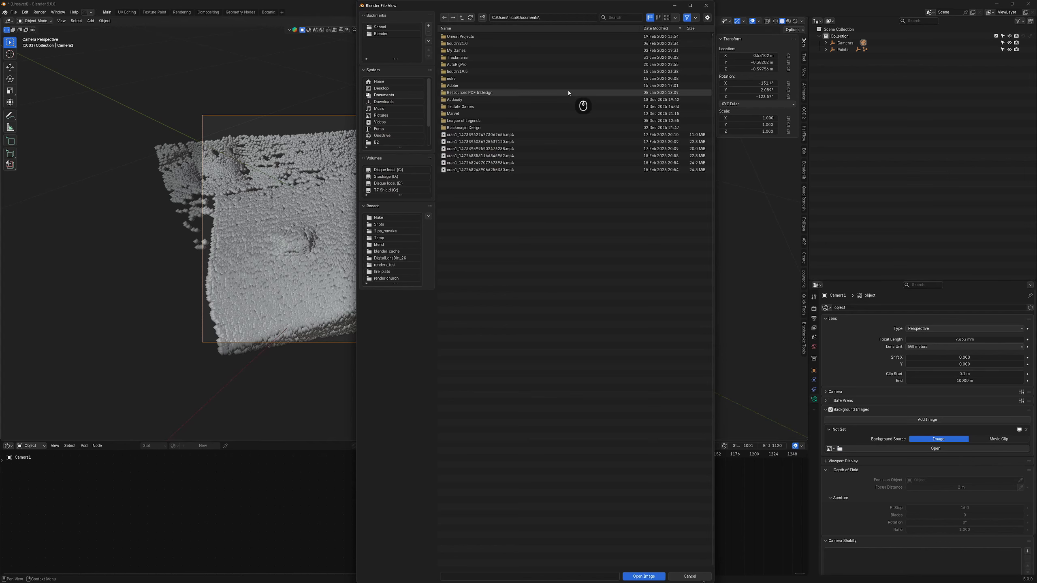
{"action": "left_click", "coordinate": [374, 89]}
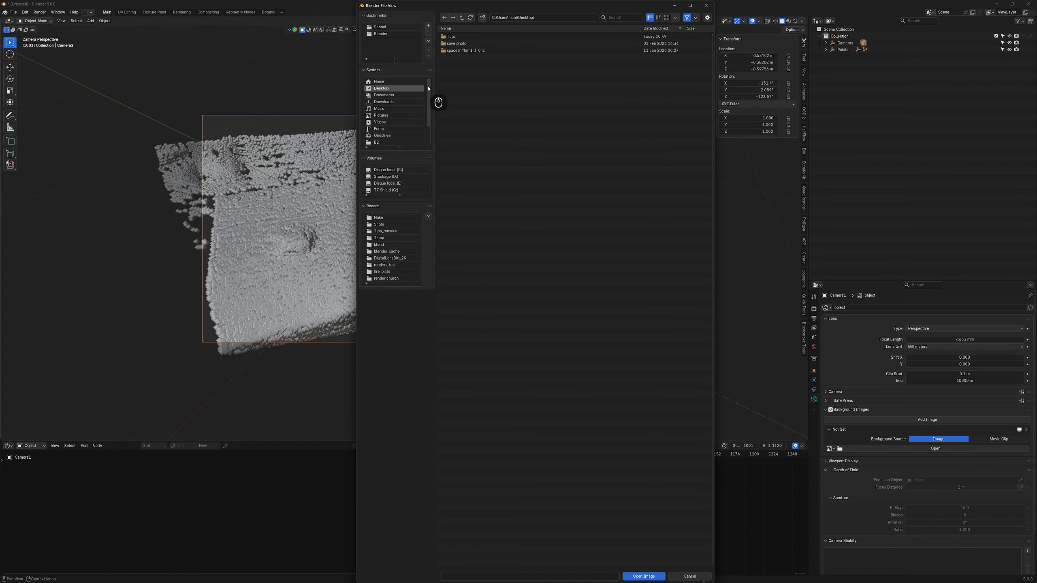
{"action": "double_click", "coordinate": [459, 41]}
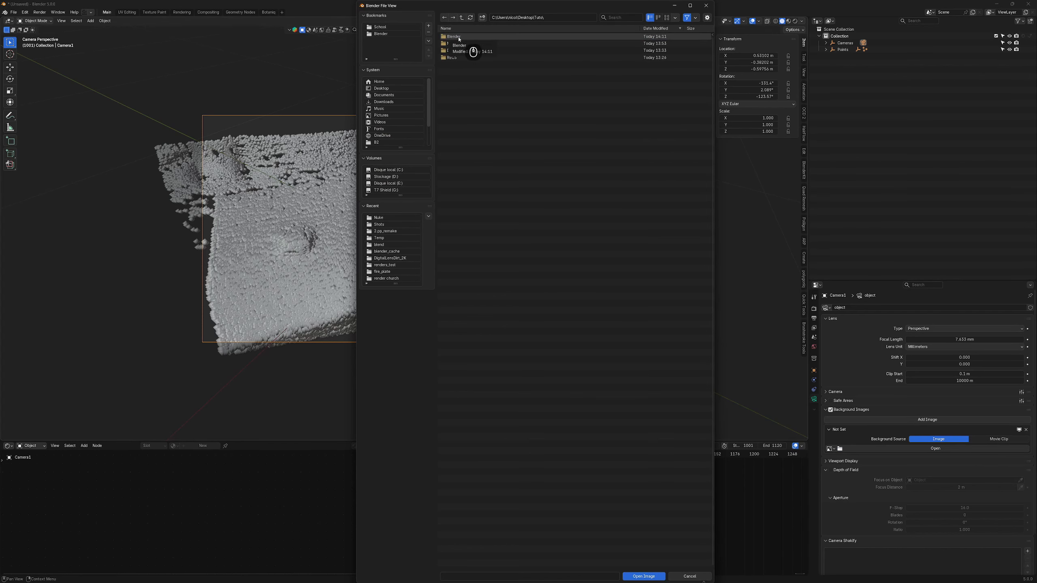
{"action": "double_click", "coordinate": [460, 50]}
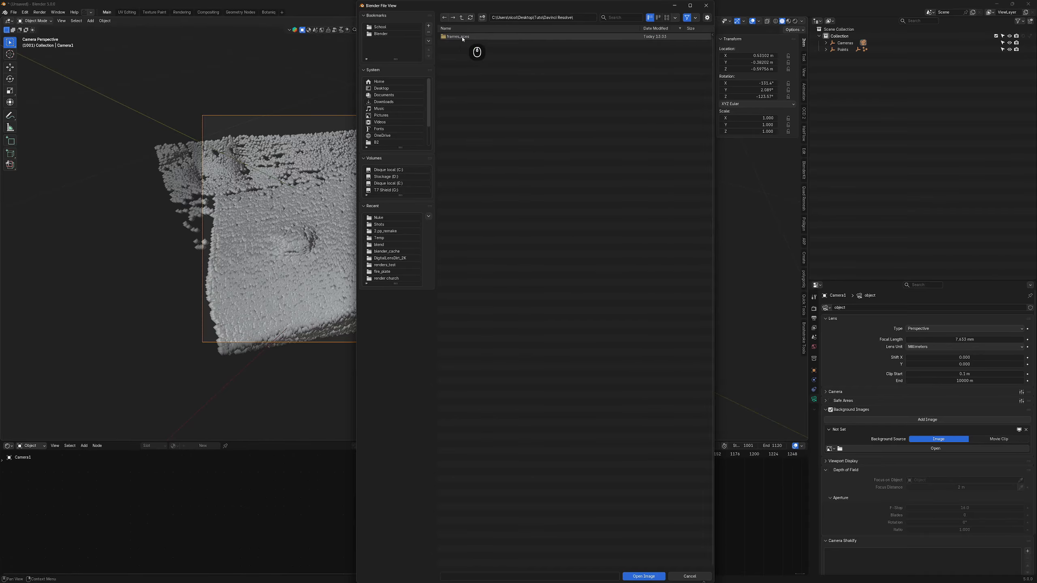
{"action": "double_click", "coordinate": [463, 37]}
{"action": "key", "text": "a"}
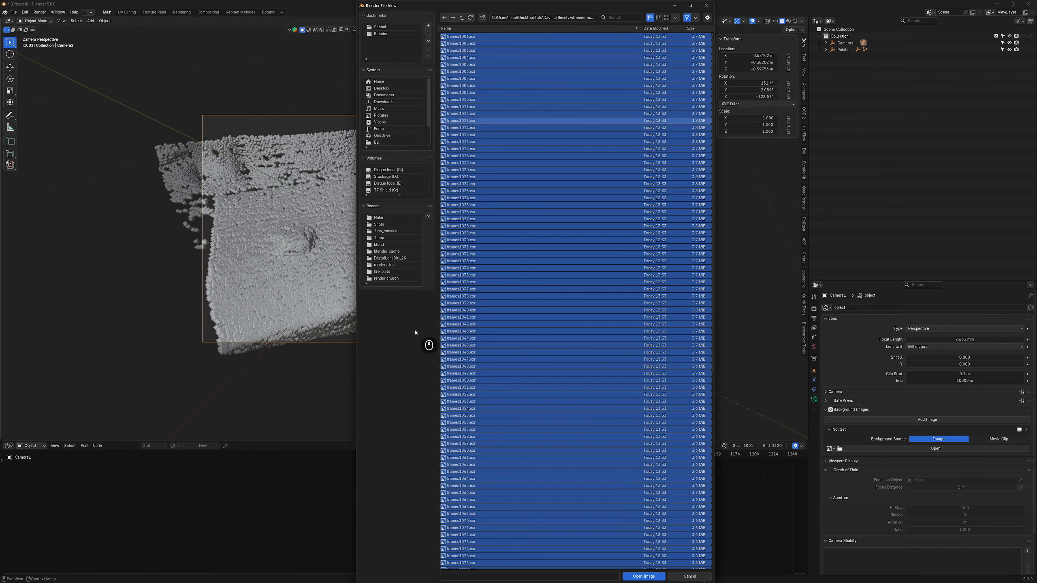
{"action": "left_click", "coordinate": [465, 323]}
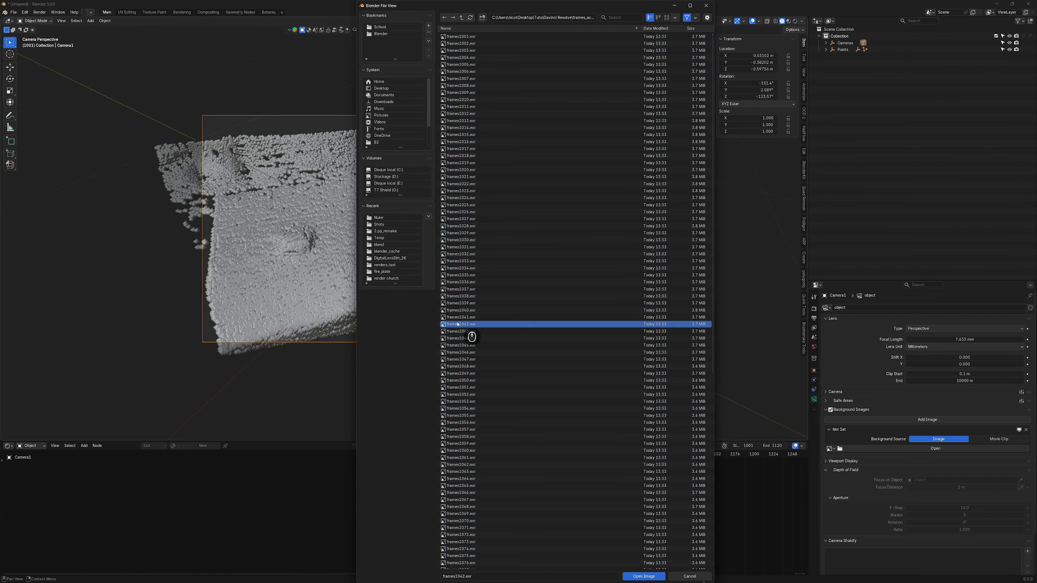
{"action": "left_click", "coordinate": [451, 37]}
{"action": "key", "text": "a"}
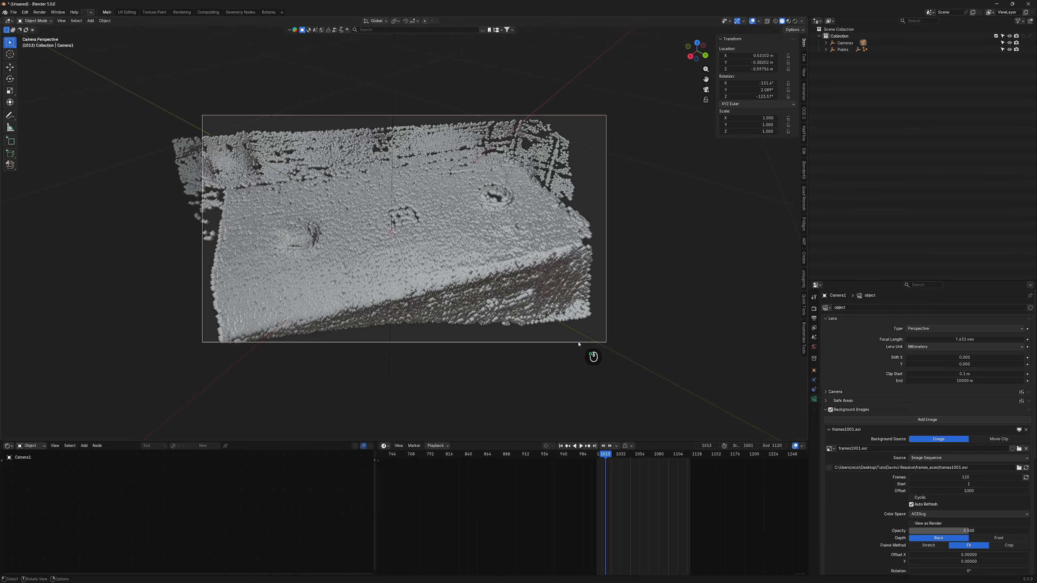
- Set the background sequence start frame to 1001 and put the current frame on 1001
{"action": "scroll", "coordinate": [439, 472], "scroll_direction": "down", "scroll_amount": 7}
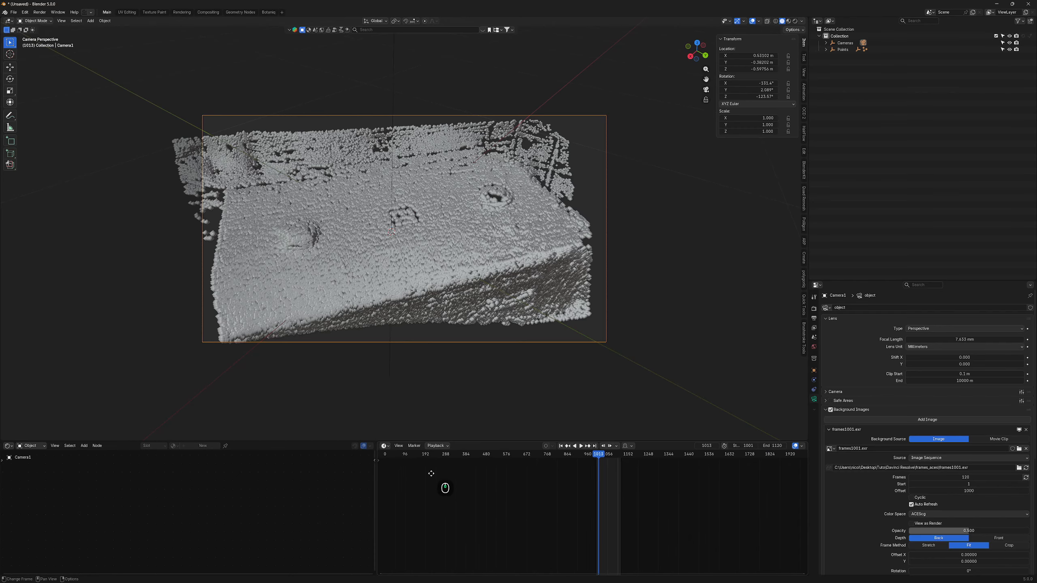
{"action": "left_click", "coordinate": [428, 460]}
{"action": "left_click_drag", "start_coordinate": [429, 460], "coordinate": [459, 458]}
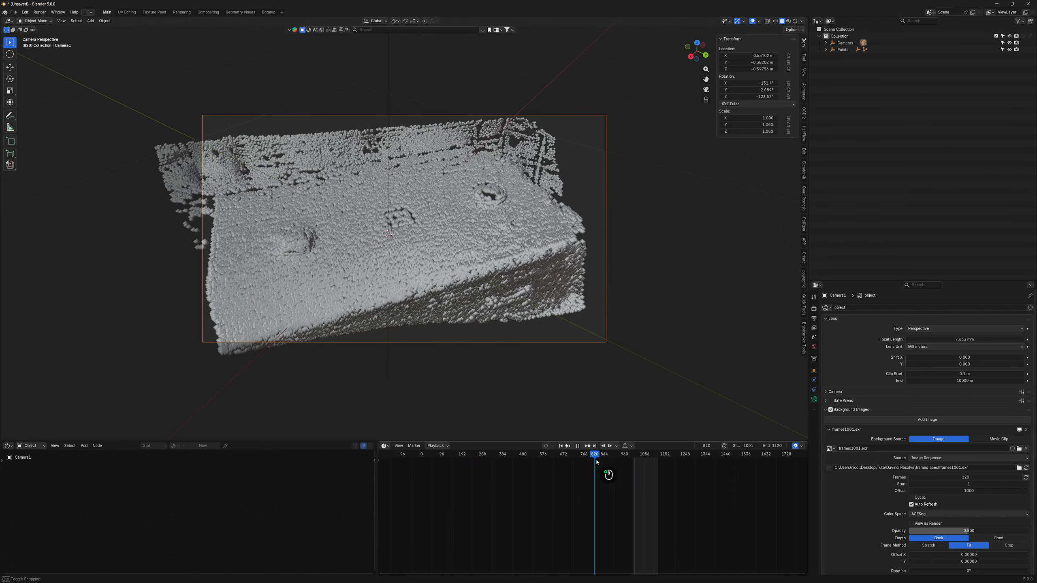
{"action": "left_click_drag", "start_coordinate": [597, 462], "coordinate": [632, 460]}
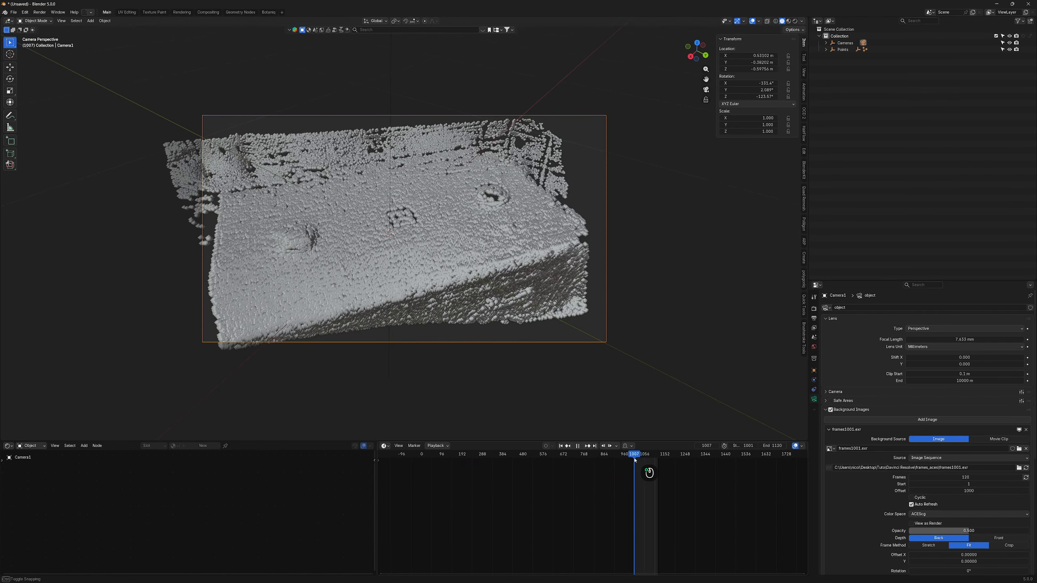
{"action": "left_click", "coordinate": [966, 484]}
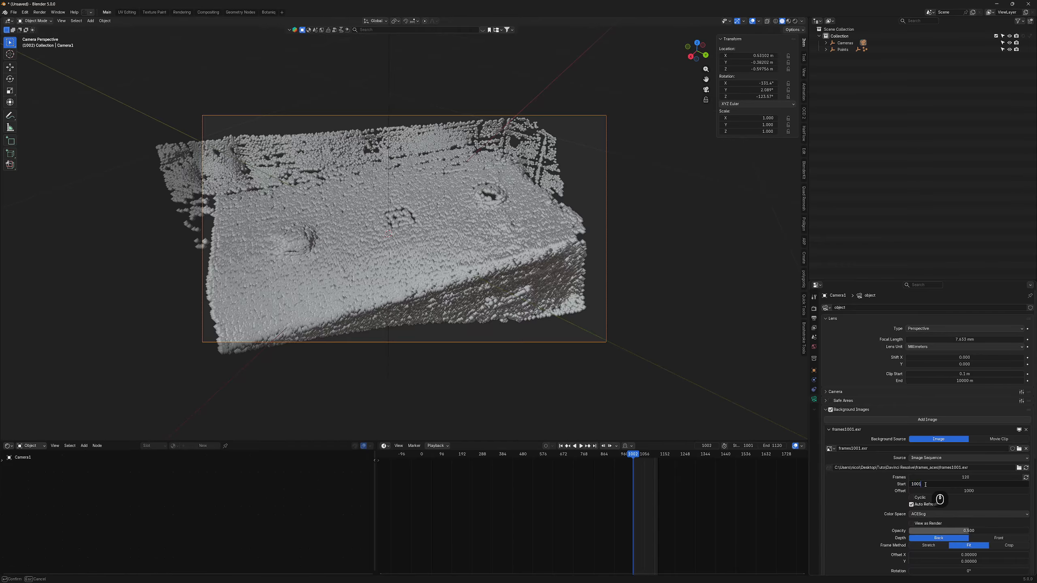
{"action": "key", "text": "Return"}
{"action": "scroll", "coordinate": [559, 265], "scroll_direction": "up", "scroll_amount": 1}
{"action": "left_click", "coordinate": [633, 457]}
{"action": "middle_click_drag", "start_coordinate": [680, 485], "coordinate": [596, 485]}
{"action": "scroll", "coordinate": [595, 485], "scroll_direction": "up", "scroll_amount": 6}
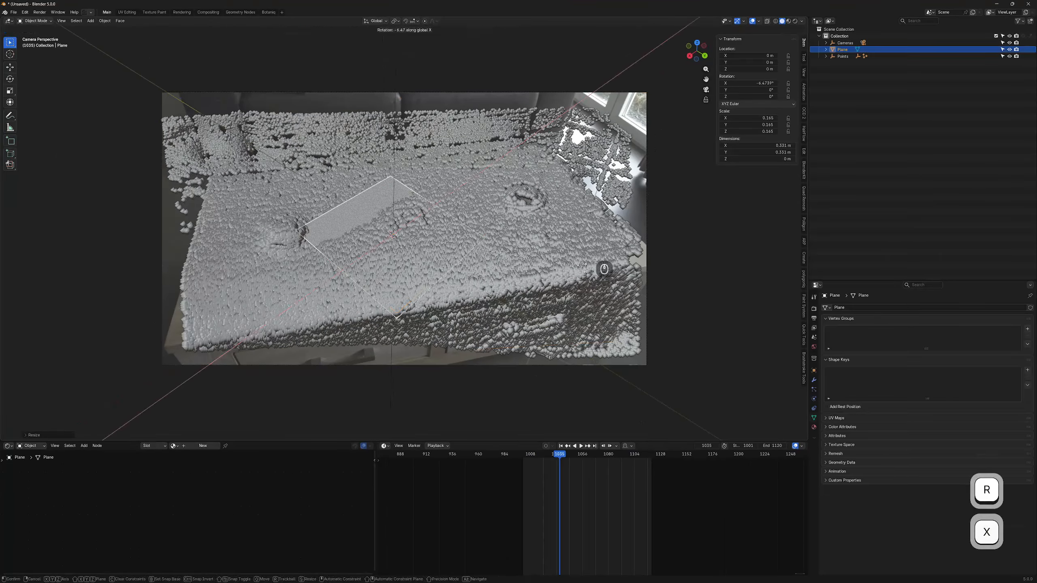
- Shrink the guide plane to 0.130 scale in the camera view
{"action": "right_click", "coordinate": [588, 262]}
{"action": "middle_click_drag", "start_coordinate": [588, 261], "coordinate": [531, 267]}
{"action": "key", "text": "KP_0"}
{"action": "key", "text": "s"}
{"action": "left_click", "coordinate": [539, 250]}
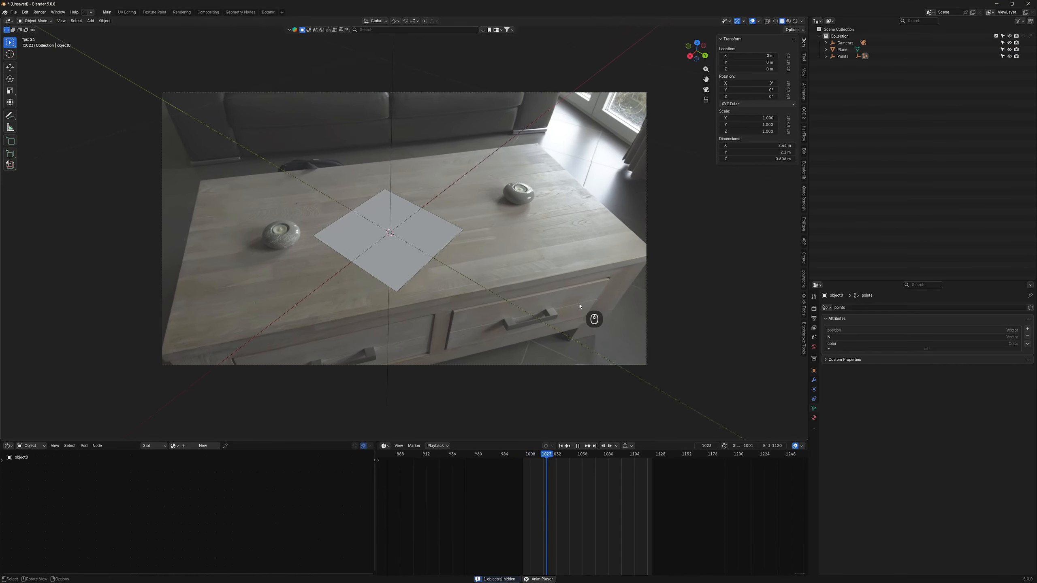
{"action": "key", "text": "space"}
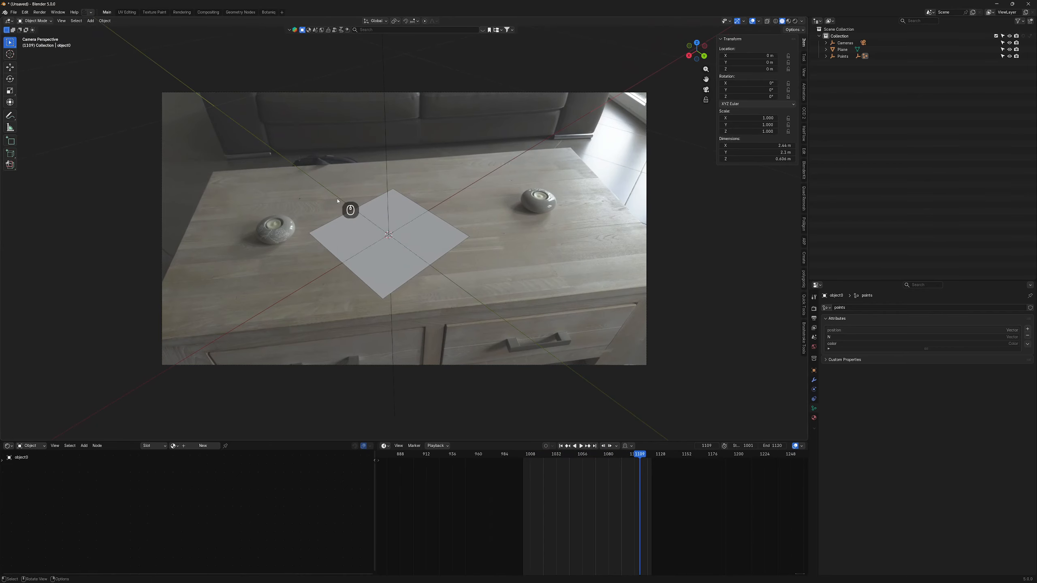
- Add a monkey head, scale it to 0.077 and turn it 180° around Z
{"action": "key", "text": "shift+a"}
{"action": "mouse_move", "coordinate": [347, 227]}
{"action": "left_click", "coordinate": [417, 300]}
{"action": "key", "text": "s"}
{"action": "left_click", "coordinate": [554, 265]}
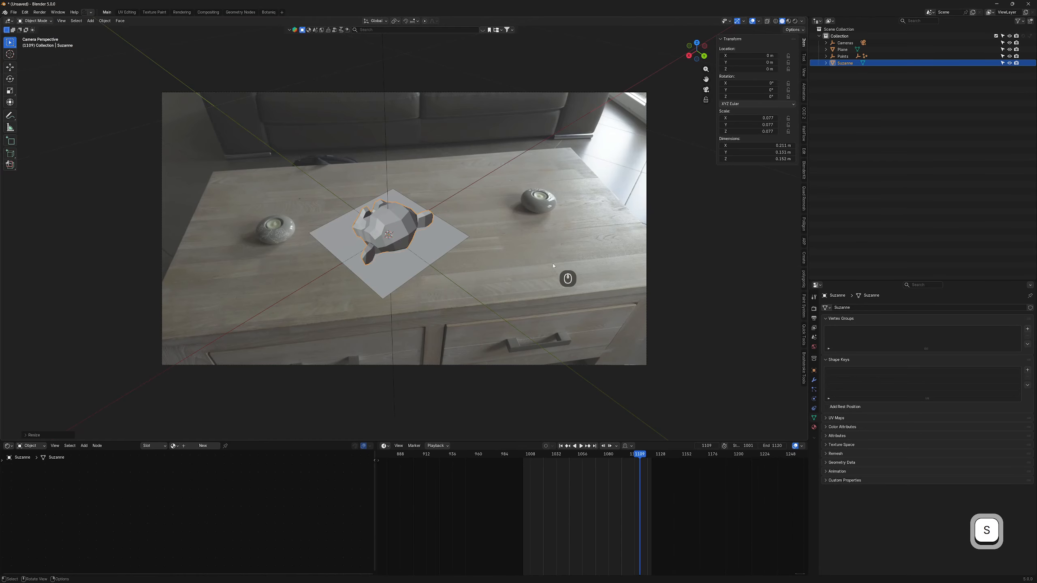
{"action": "type", "text": "rz180"}
{"action": "key", "text": "Return"}
- Tilt the monkey around X and move it vertically onto the tabletop
{"action": "key", "text": "r"}
{"action": "key", "text": "x"}
{"action": "left_click", "coordinate": [537, 208]}
{"action": "key", "text": "g"}
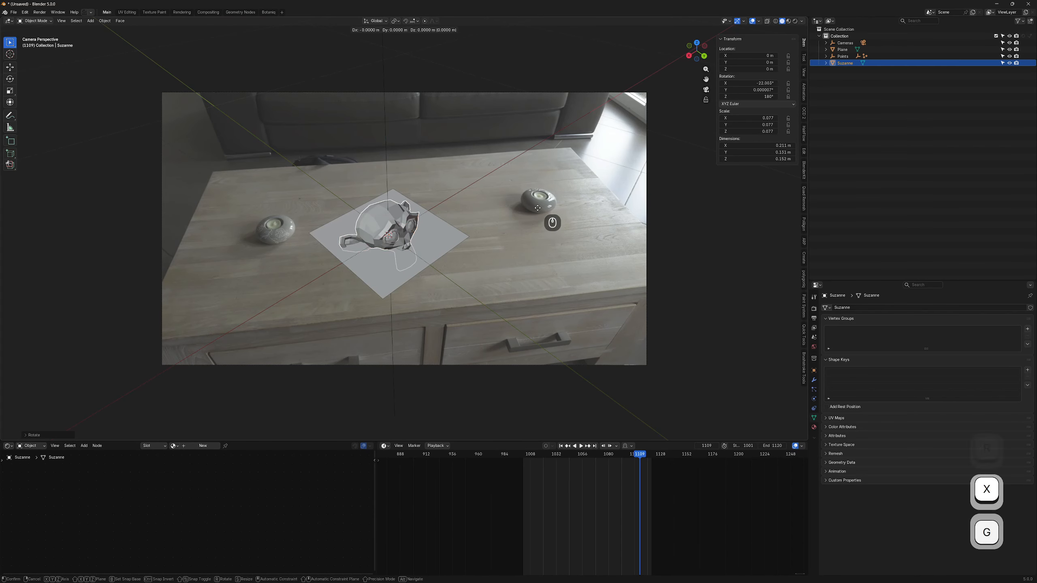
{"action": "key", "text": "z"}
{"action": "left_click", "coordinate": [527, 196]}
{"action": "middle_click_drag", "start_coordinate": [515, 219], "coordinate": [599, 166]}
{"action": "scroll", "coordinate": [521, 214], "scroll_direction": "up", "scroll_amount": 3}
- Refine the monkey's X tilt and height, then review it through the camera
{"action": "key", "text": "r"}
{"action": "key", "text": "x"}
{"action": "left_click", "coordinate": [577, 130]}
{"action": "key", "text": "g"}
{"action": "key", "text": "z"}
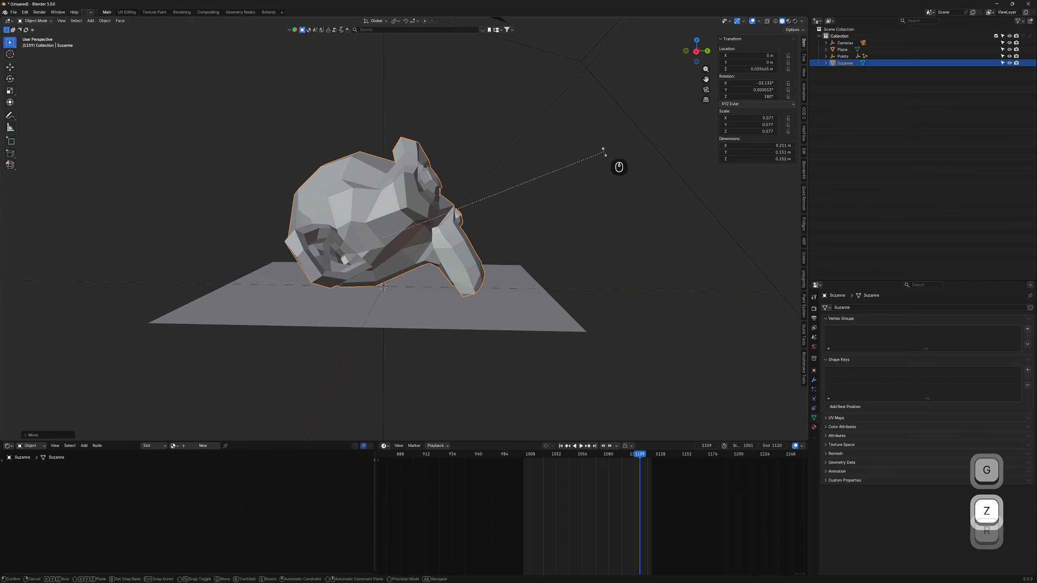
{"action": "key", "text": "x"}
{"action": "left_click", "coordinate": [595, 155]}
{"action": "key", "text": "KP_0"}
{"action": "key", "text": "space"}
- Delete the guide plane and turn the monkey to 143.44° on Z
{"action": "left_click", "coordinate": [442, 240]}
{"action": "key", "text": "x"}
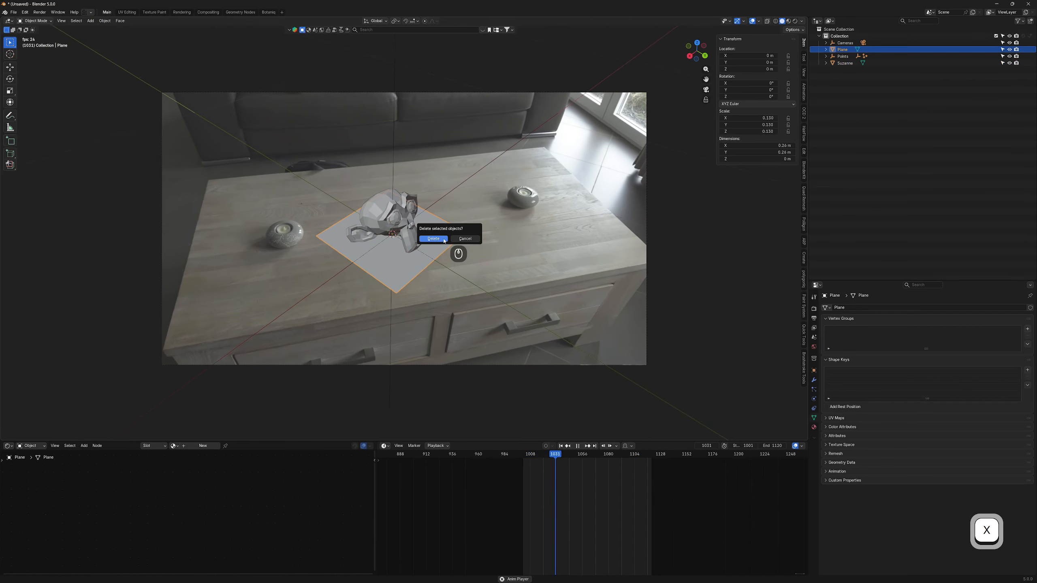
{"action": "left_click", "coordinate": [434, 239]}
{"action": "left_click", "coordinate": [402, 206]}
{"action": "key", "text": "r"}
{"action": "key", "text": "z"}
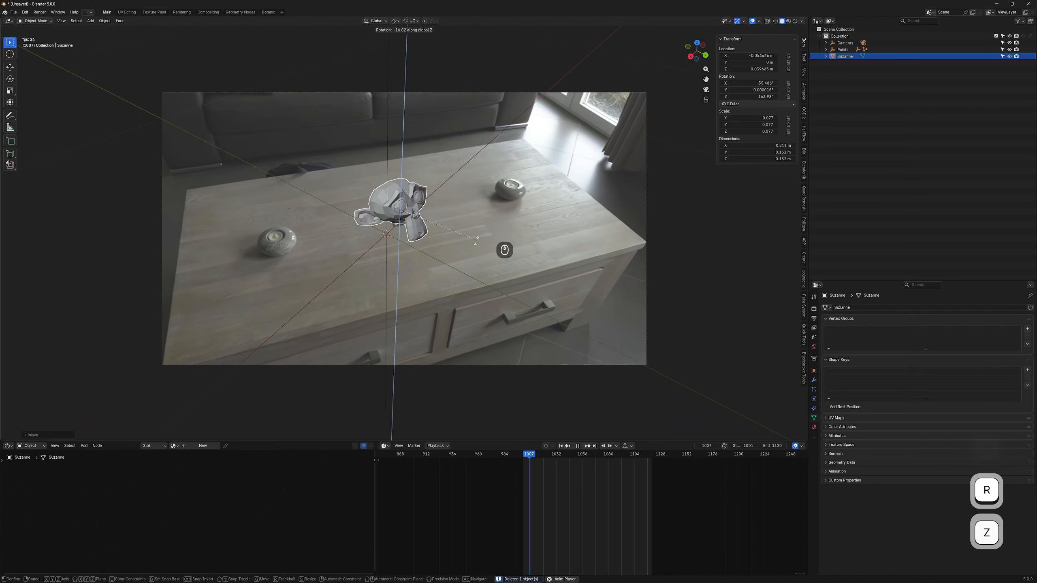
{"action": "left_click", "coordinate": [671, 282]}
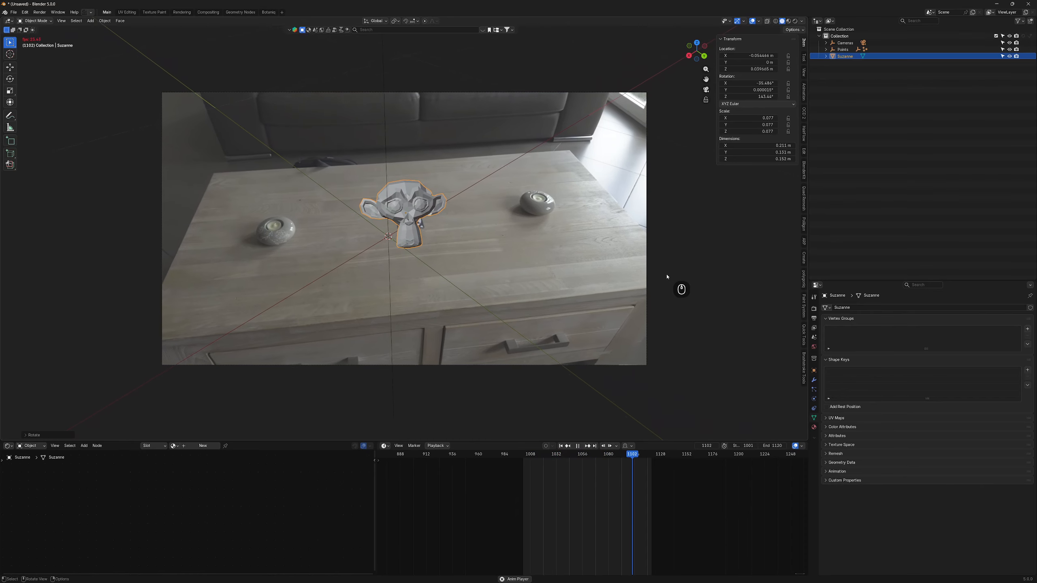
{"action": "key", "text": "space"}
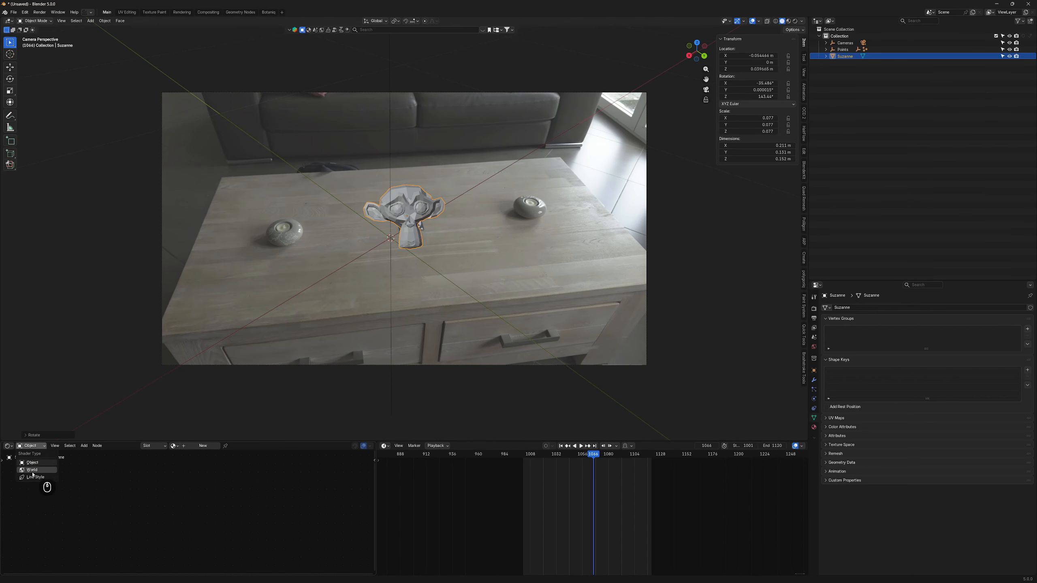
- Switch the node editor to World nodes and discard a first texture node chain
{"action": "left_click", "coordinate": [33, 471]}
{"action": "scroll", "coordinate": [212, 508], "scroll_direction": "up", "scroll_amount": 3}
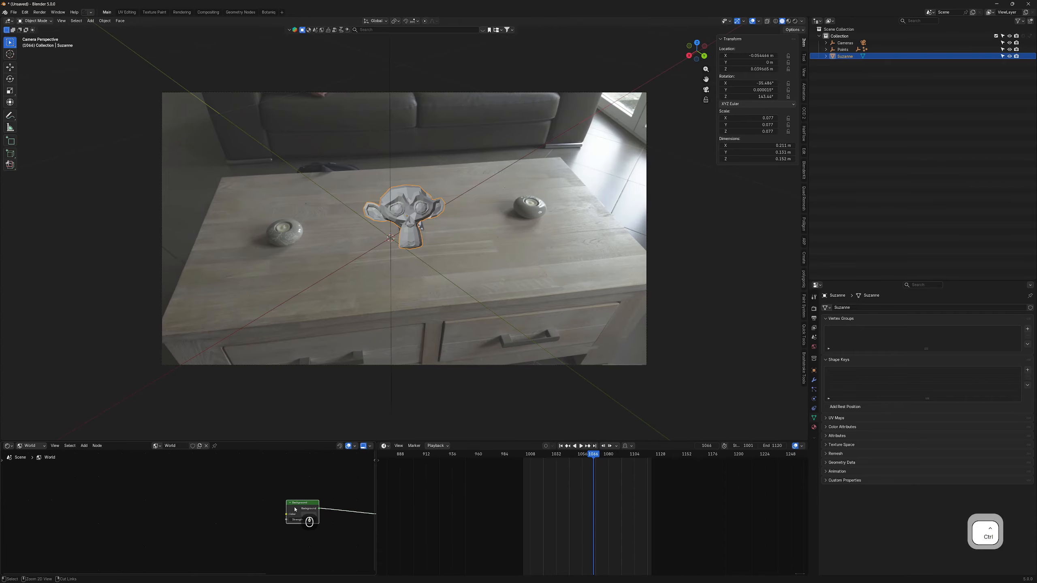
{"action": "key", "text": "ctrl+shift+t"}
{"action": "key", "text": "ctrl+t"}
{"action": "middle_click_drag", "start_coordinate": [261, 498], "coordinate": [200, 479]}
{"action": "left_click_drag", "start_coordinate": [73, 476], "coordinate": [169, 518]}
{"action": "key", "text": "x"}
{"action": "left_click", "coordinate": [236, 488]}
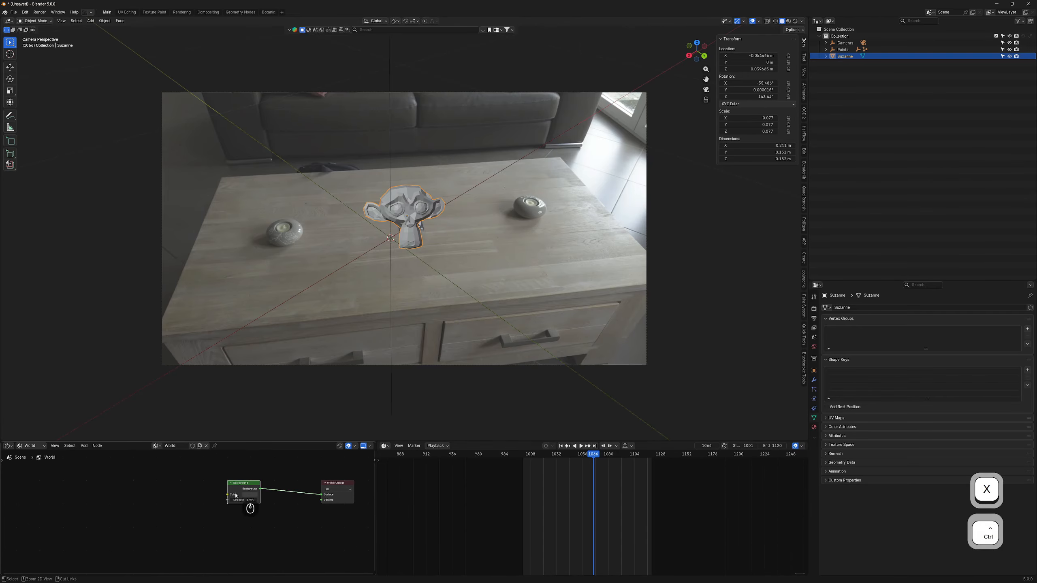
- Add an environment texture to the Background node loading hdri.exr from Desktop/Tuto/Blender
{"action": "key", "text": "ctrl+t"}
{"action": "left_click", "coordinate": [206, 504]}
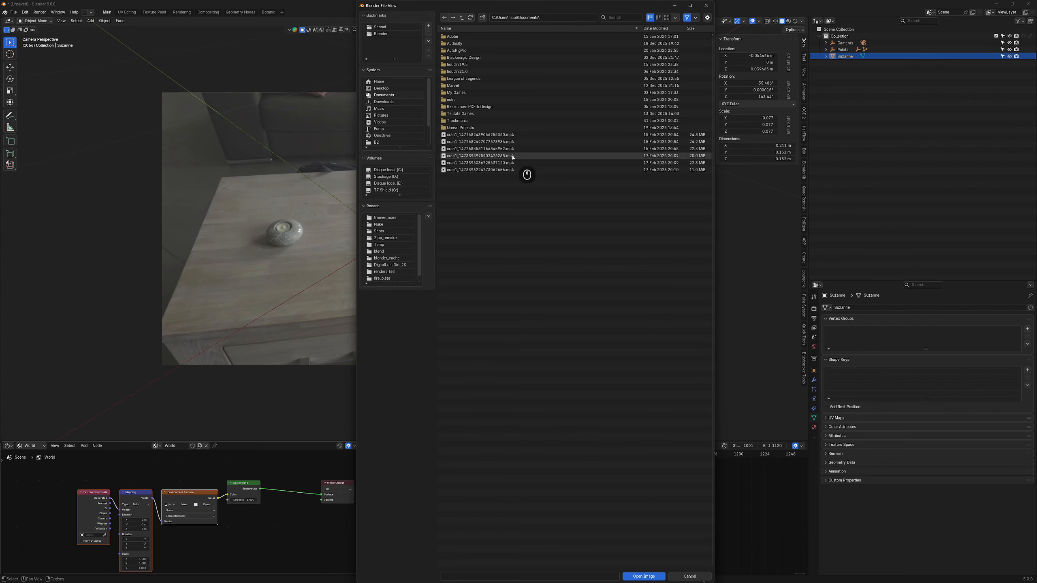
{"action": "left_click", "coordinate": [379, 88]}
{"action": "double_click", "coordinate": [453, 50]}
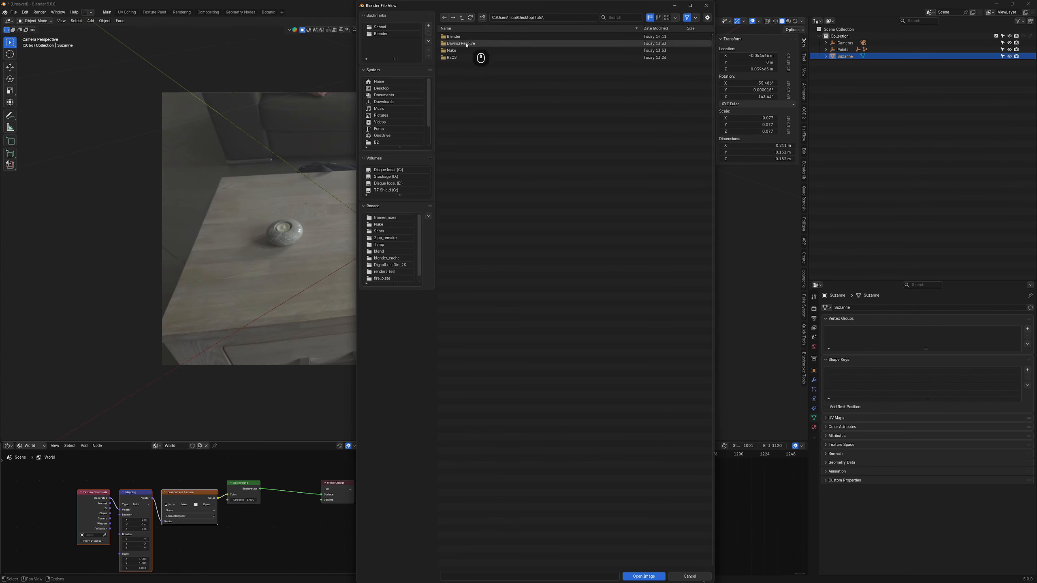
{"action": "double_click", "coordinate": [459, 38]}
{"action": "double_click", "coordinate": [462, 39]}
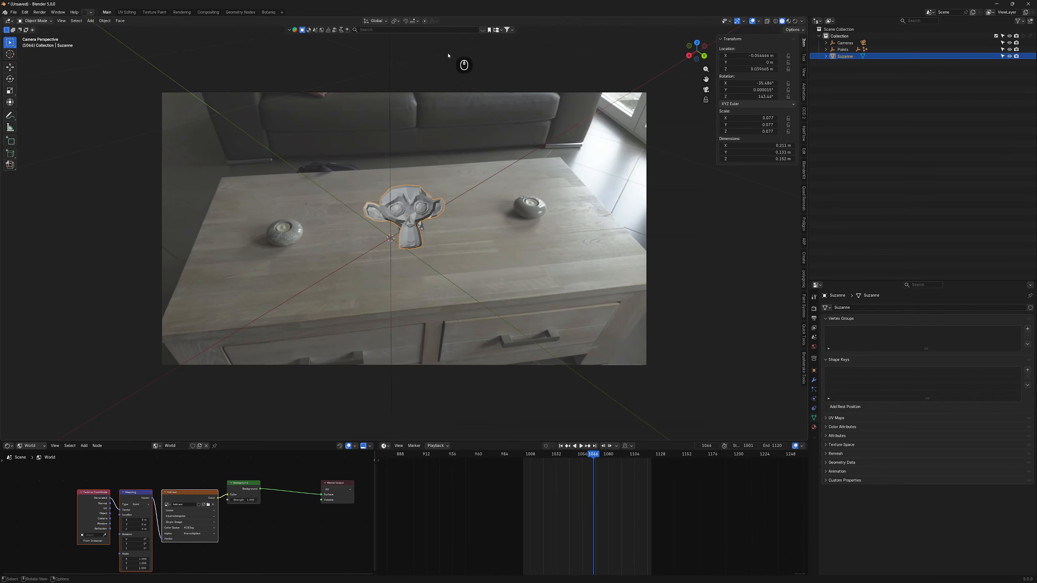
- Preview the HDRI lighting in rendered shading through the camera
{"action": "scroll", "coordinate": [580, 200], "scroll_direction": "down", "scroll_amount": 3}
{"action": "middle_click_drag", "start_coordinate": [581, 199], "coordinate": [527, 208]}
{"action": "left_click", "coordinate": [789, 21]}
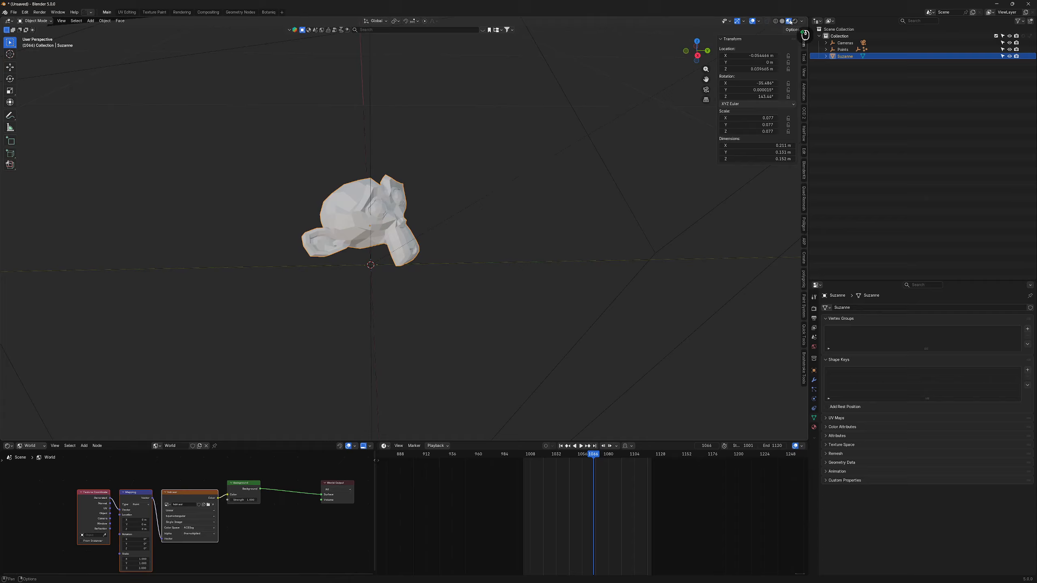
{"action": "mouse_move", "coordinate": [563, 150]}
{"action": "middle_mouse_down"}
{"action": "mouse_move", "coordinate": [509, 187]}
{"action": "mouse_move", "coordinate": [583, 141]}
{"action": "mouse_move", "coordinate": [557, 132]}
{"action": "mouse_move", "coordinate": [285, 198]}
{"action": "mouse_move", "coordinate": [449, 227]}
{"action": "middle_mouse_up"}
{"action": "left_click", "coordinate": [794, 22]}
{"action": "key", "text": "KP_0"}
{"action": "middle_click_drag", "start_coordinate": [177, 565], "coordinate": [262, 528]}
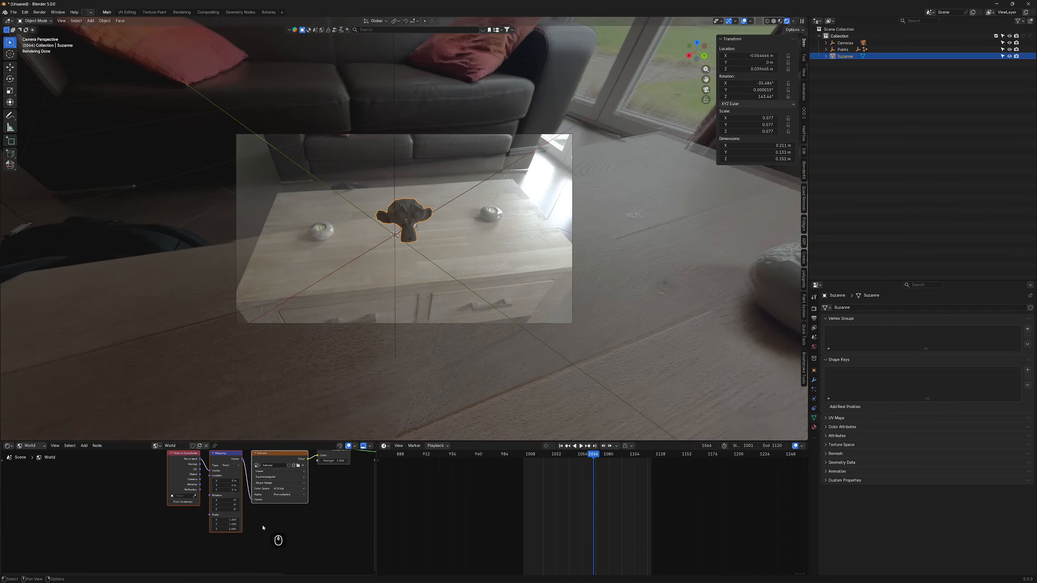
{"action": "scroll", "coordinate": [270, 531], "scroll_direction": "up", "scroll_amount": 10}
{"action": "left_click_drag", "start_coordinate": [249, 441], "coordinate": [267, 362]}
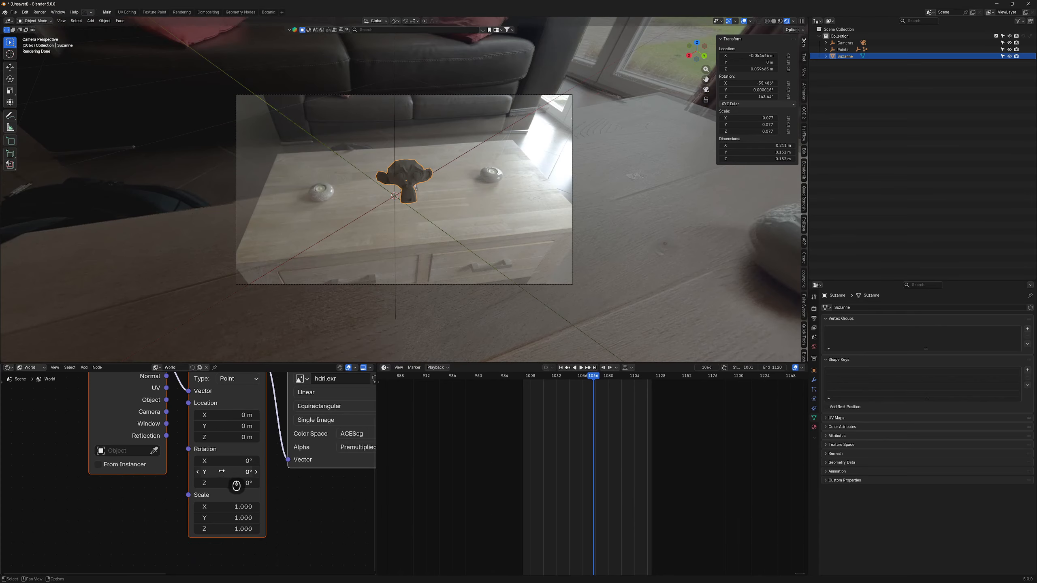
- Rotate the HDRI to 7.4° around Z in the Mapping node
{"action": "left_click_drag", "start_coordinate": [229, 483], "coordinate": [262, 482]}
{"action": "middle_click_drag", "start_coordinate": [307, 513], "coordinate": [254, 521]}
{"action": "scroll", "coordinate": [269, 511], "scroll_direction": "down", "scroll_amount": 5}
{"action": "middle_click_drag", "start_coordinate": [347, 498], "coordinate": [260, 523]}
{"action": "left_click_drag", "start_coordinate": [281, 424], "coordinate": [308, 429]}
{"action": "middle_click_drag", "start_coordinate": [214, 489], "coordinate": [156, 493]}
- Set the environment image to sRGB and the Background strength to 10
{"action": "left_click", "coordinate": [158, 495]}
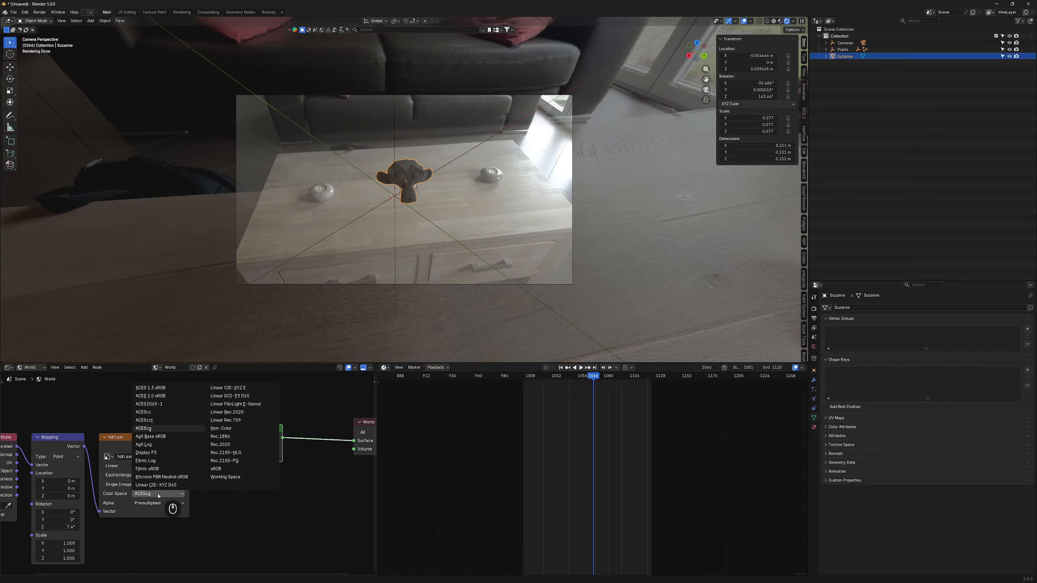
{"action": "left_click", "coordinate": [221, 469]}
{"action": "type", "text": "5"}
{"action": "key", "text": "Return"}
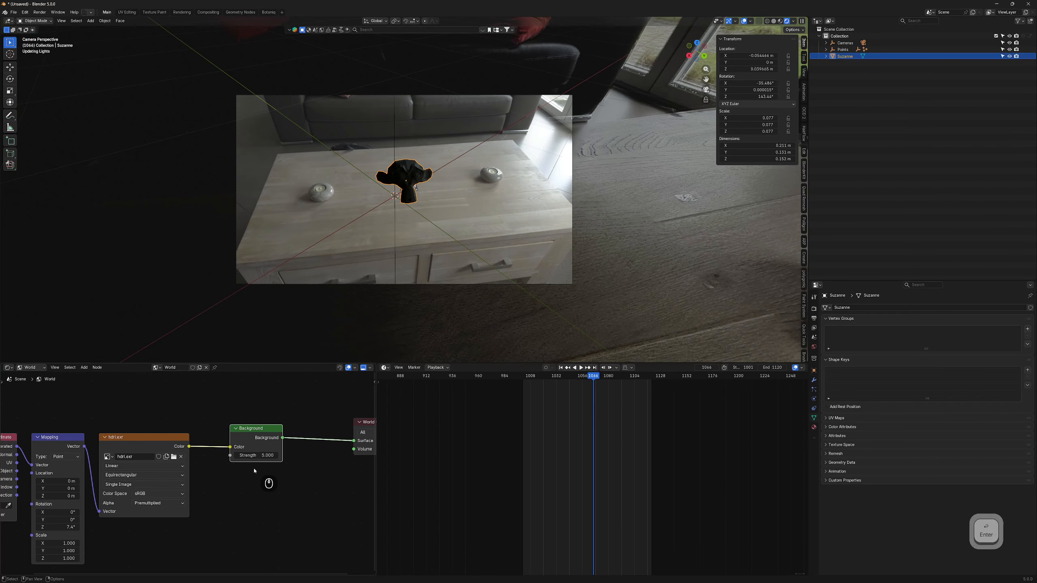
{"action": "type", "text": "10"}
{"action": "key", "text": "Return"}
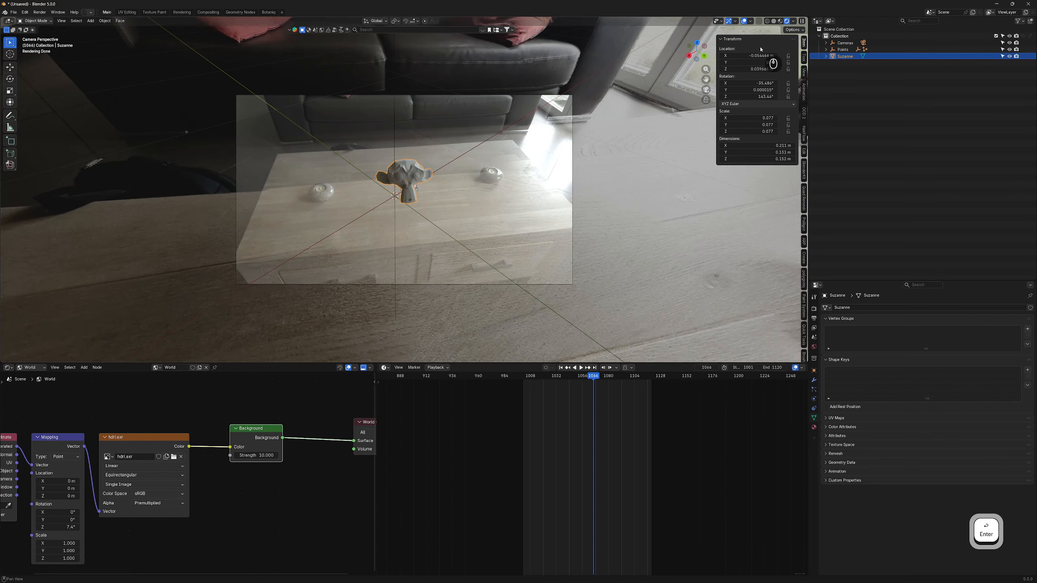
- Make the render's film background transparent
{"action": "left_click", "coordinate": [814, 309]}
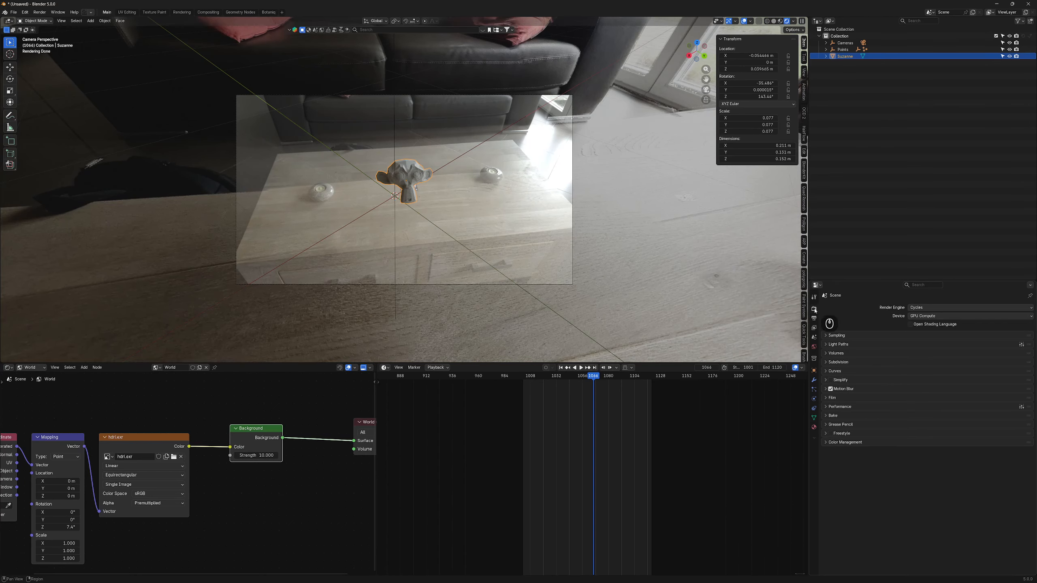
{"action": "left_click", "coordinate": [832, 397]}
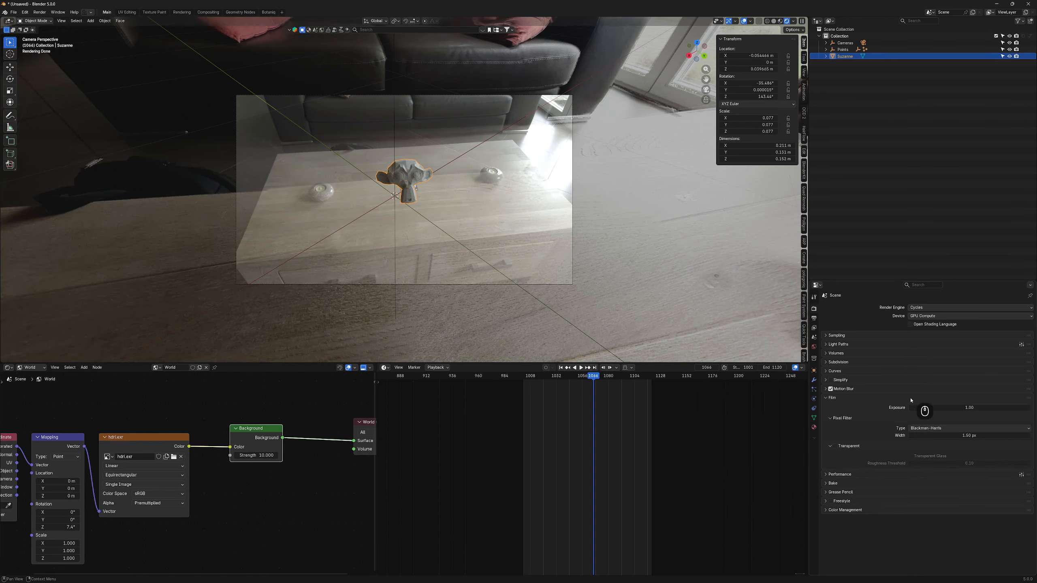
{"action": "left_click", "coordinate": [835, 446]}
{"action": "scroll", "coordinate": [428, 203], "scroll_direction": "up", "scroll_amount": 2}
- Add a plane under the monkey and scale it to 0.189
{"action": "left_click", "coordinate": [431, 105]}
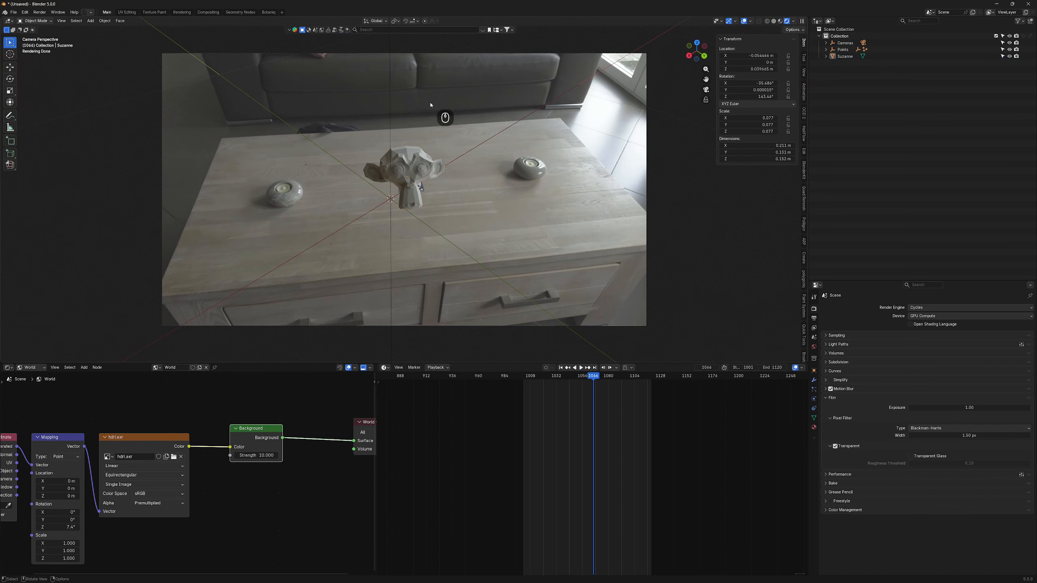
{"action": "key", "text": "shift+a"}
{"action": "mouse_move", "coordinate": [406, 188]}
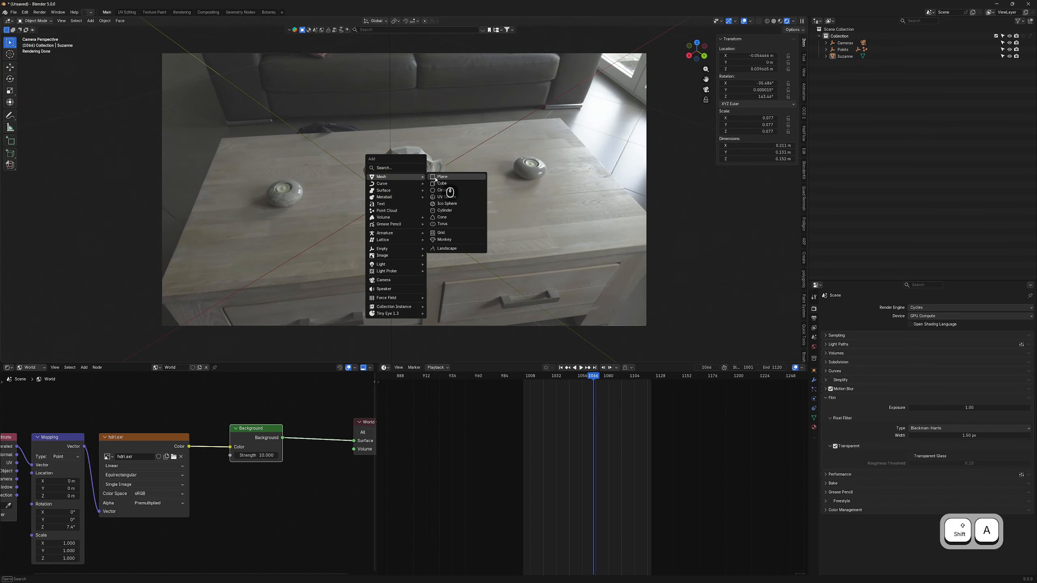
{"action": "left_click", "coordinate": [441, 178]}
{"action": "key", "text": "s"}
{"action": "left_click", "coordinate": [433, 229]}
- Rotate the plane 45° around the Z axis
{"action": "type", "text": "rz"}
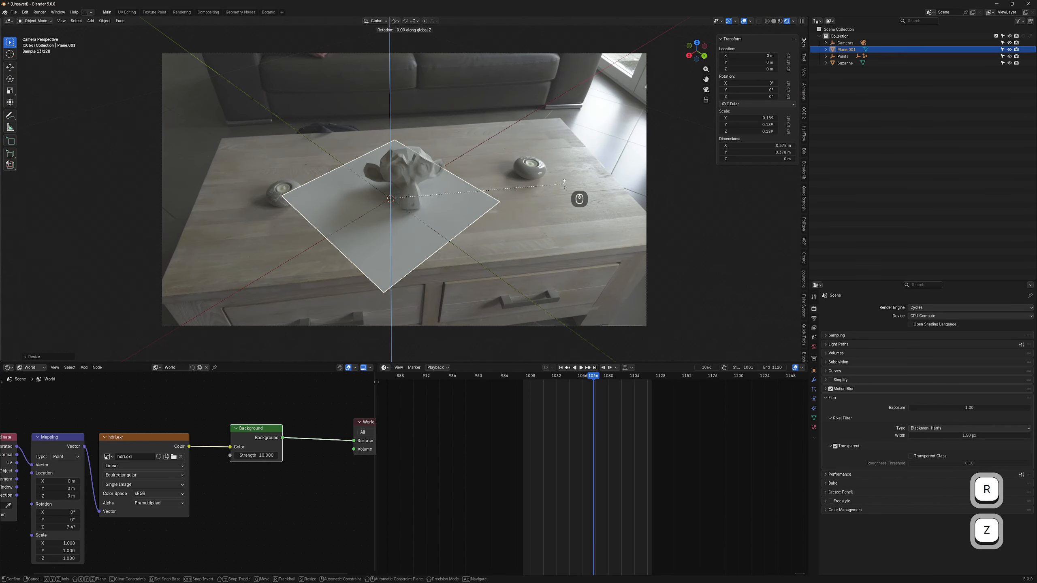
{"action": "type", "text": "9045"}
{"action": "key", "text": "Return"}
{"action": "key", "text": "r"}
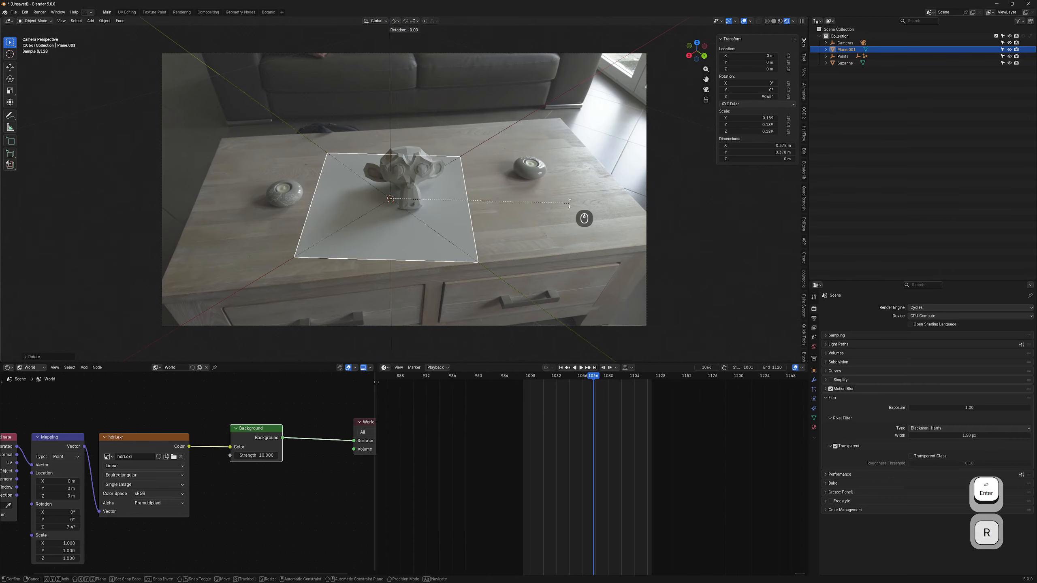
{"action": "key", "text": "x"}
{"action": "key", "text": "z"}
{"action": "left_click", "coordinate": [585, 183]}
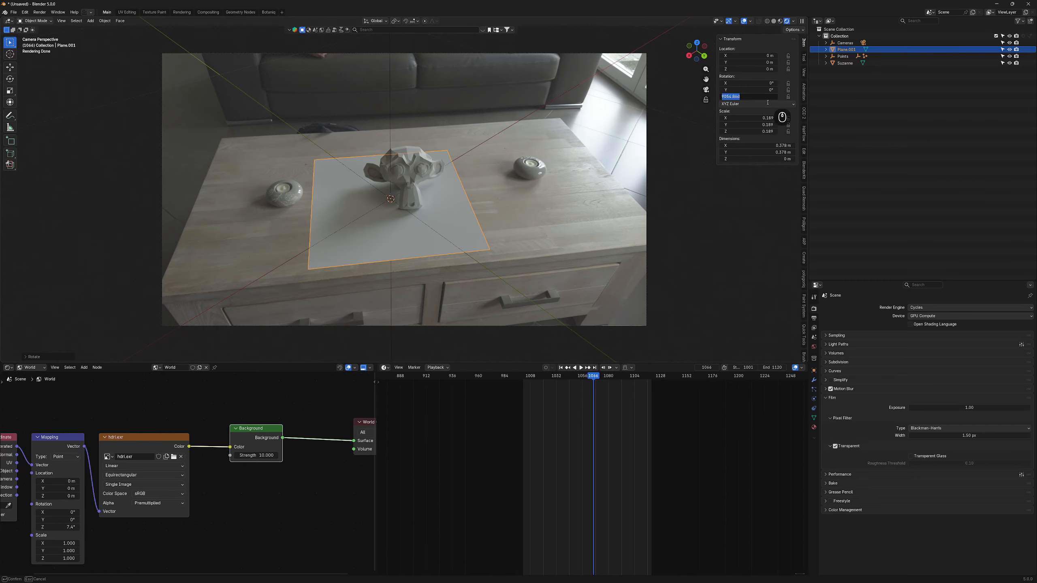
{"action": "key", "text": "Return"}
{"action": "key", "text": "r"}
{"action": "key", "text": "z"}
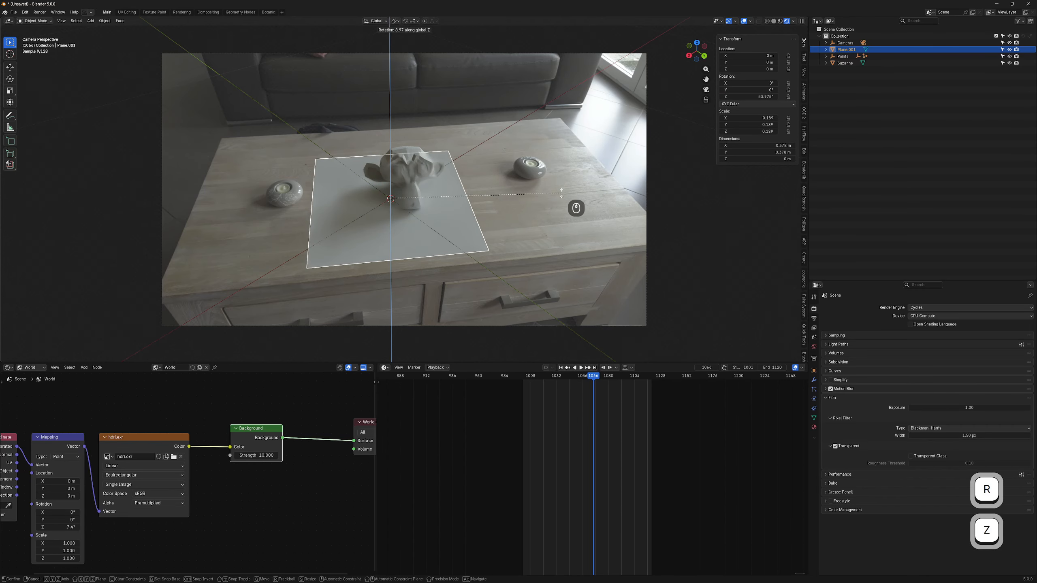
{"action": "left_click", "coordinate": [565, 192]}
- Stretch the plane along its Y and X axes so it covers the tabletop
{"action": "key", "text": "s"}
{"action": "key", "text": "x"}
{"action": "key", "text": "y"}
{"action": "key", "text": "x"}
{"action": "key", "text": "x"}
{"action": "key", "text": "y"}
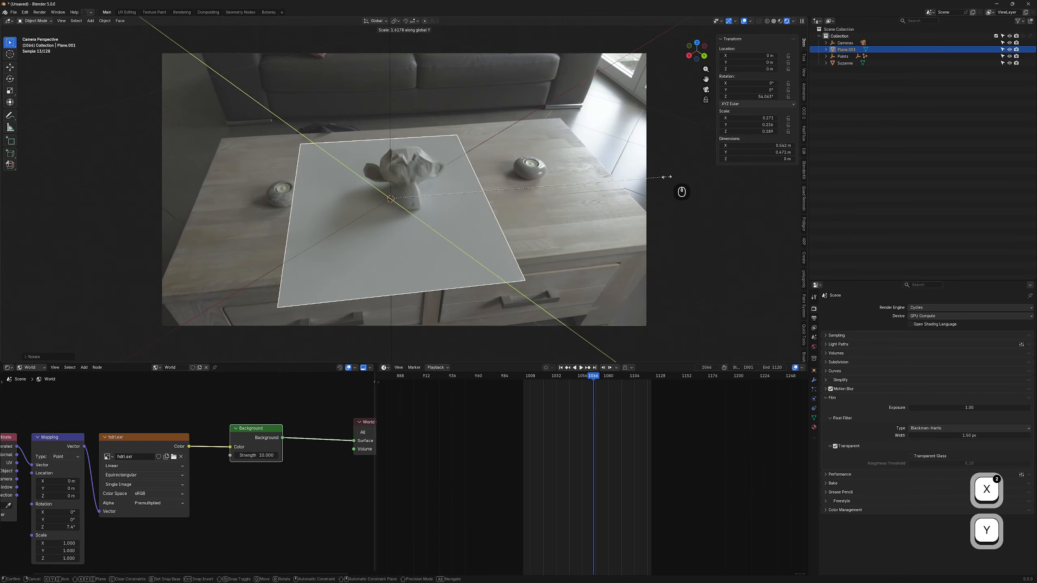
{"action": "key", "text": "y"}
{"action": "right_click", "coordinate": [665, 182]}
{"action": "key", "text": "s"}
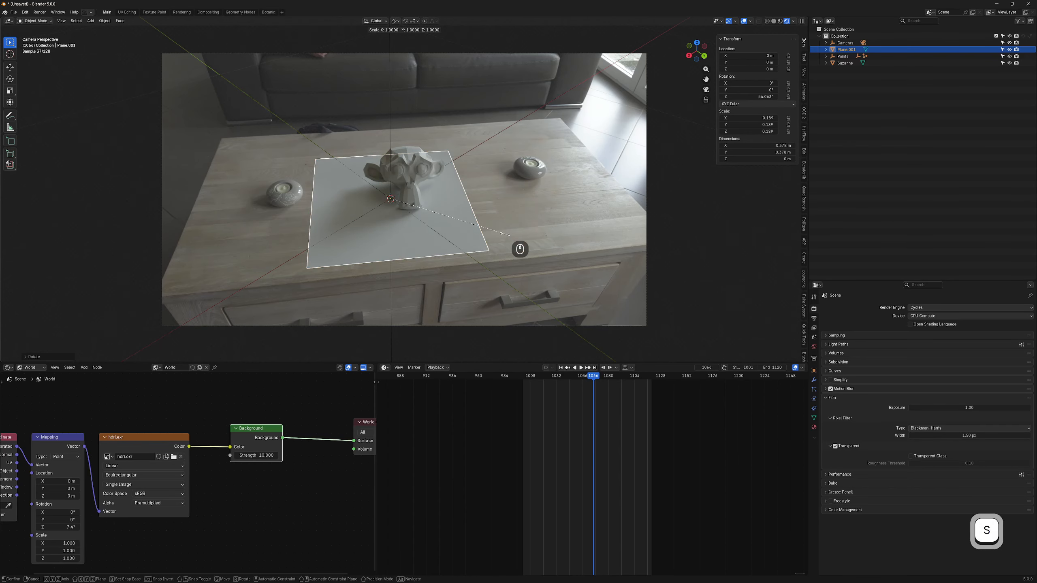
{"action": "key", "text": "y"}
{"action": "key", "text": "y"}
{"action": "left_click", "coordinate": [669, 205]}
{"action": "key", "text": "s"}
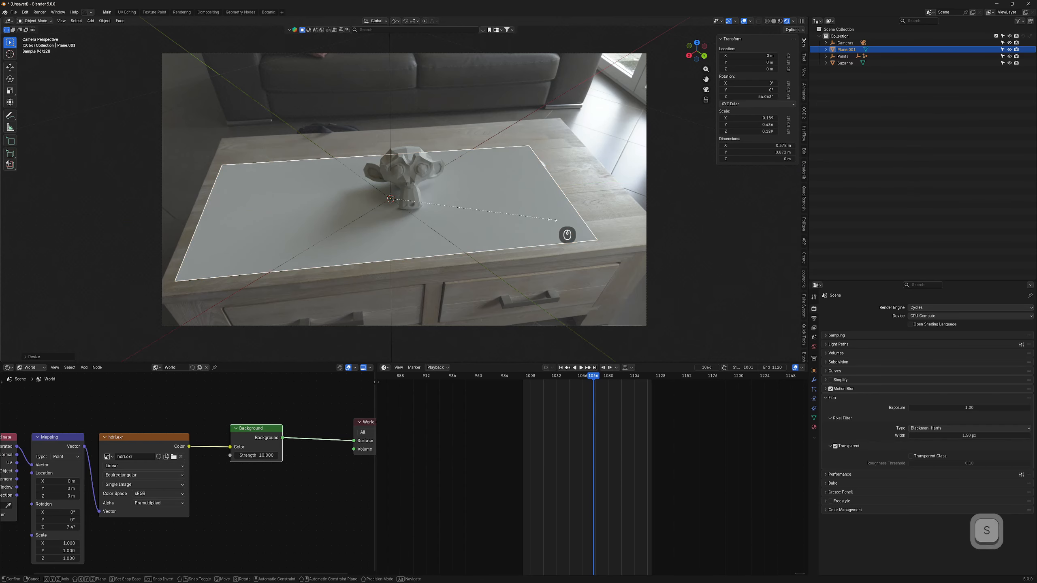
{"action": "key", "text": "x"}
{"action": "key", "text": "x"}
{"action": "left_click", "coordinate": [511, 232]}
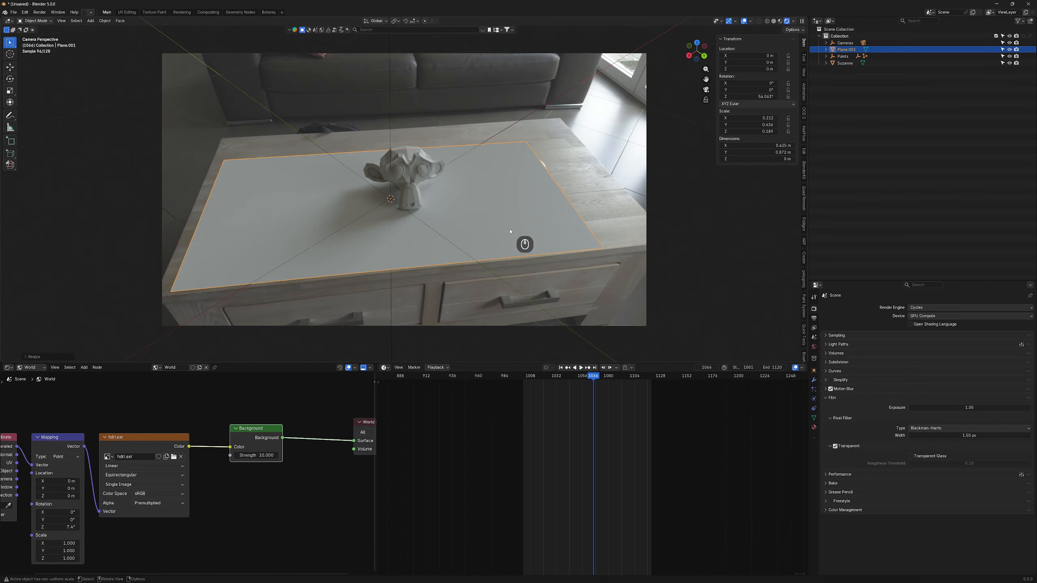
- Enable Shadow Catcher in the plane's Object Properties visibility settings
{"action": "left_click", "coordinate": [814, 371]}
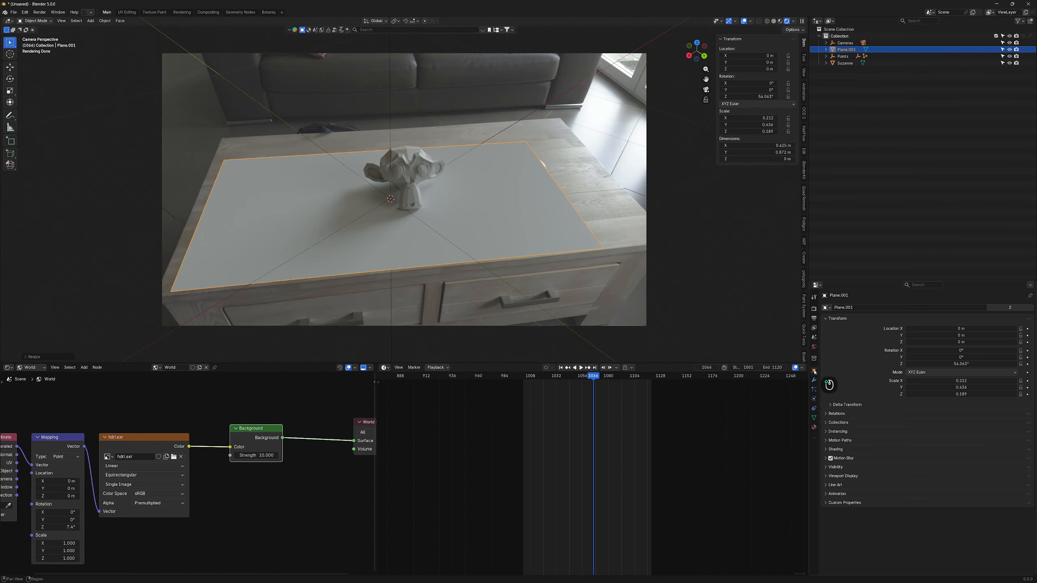
{"action": "left_click", "coordinate": [834, 468]}
{"action": "scroll", "coordinate": [937, 486], "scroll_direction": "down", "scroll_amount": 2}
{"action": "left_click", "coordinate": [916, 483]}
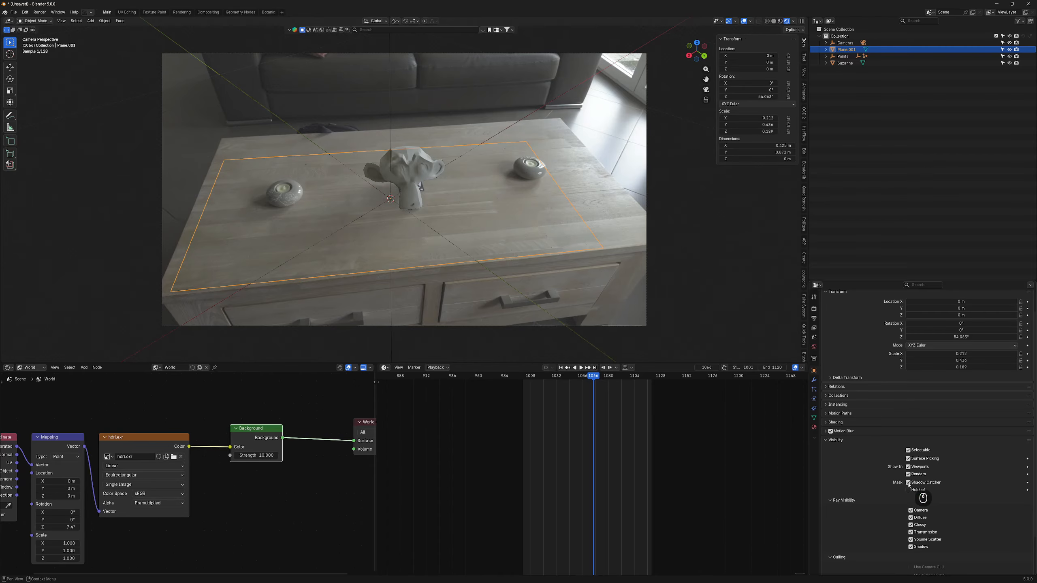
{"action": "left_click", "coordinate": [456, 105]}
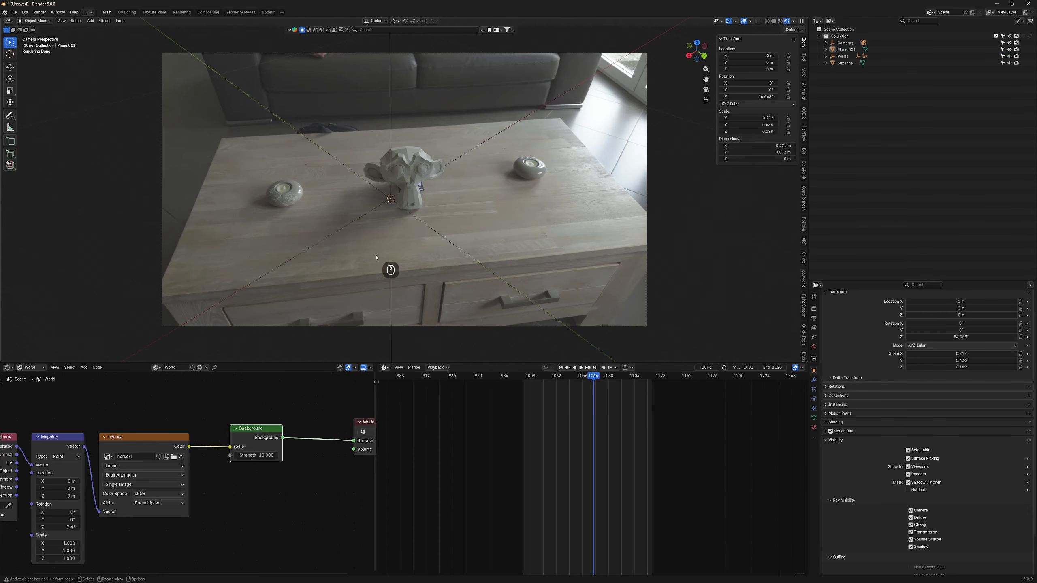
- Import angel_26k.fbx as an FBX model with the frame rate set to 24 fps
{"action": "left_click", "coordinate": [13, 11]}
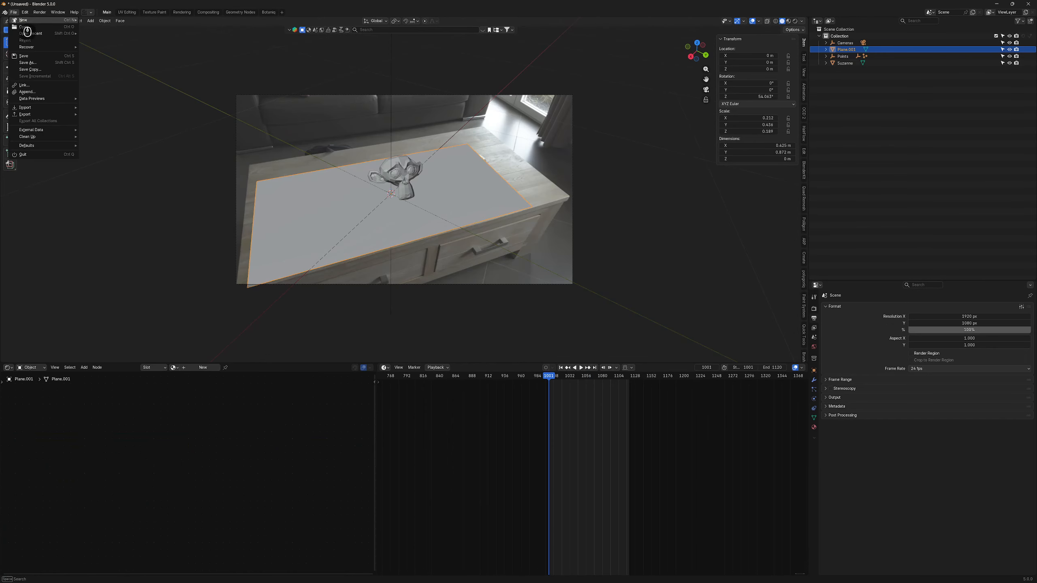
{"action": "mouse_move", "coordinate": [24, 107]}
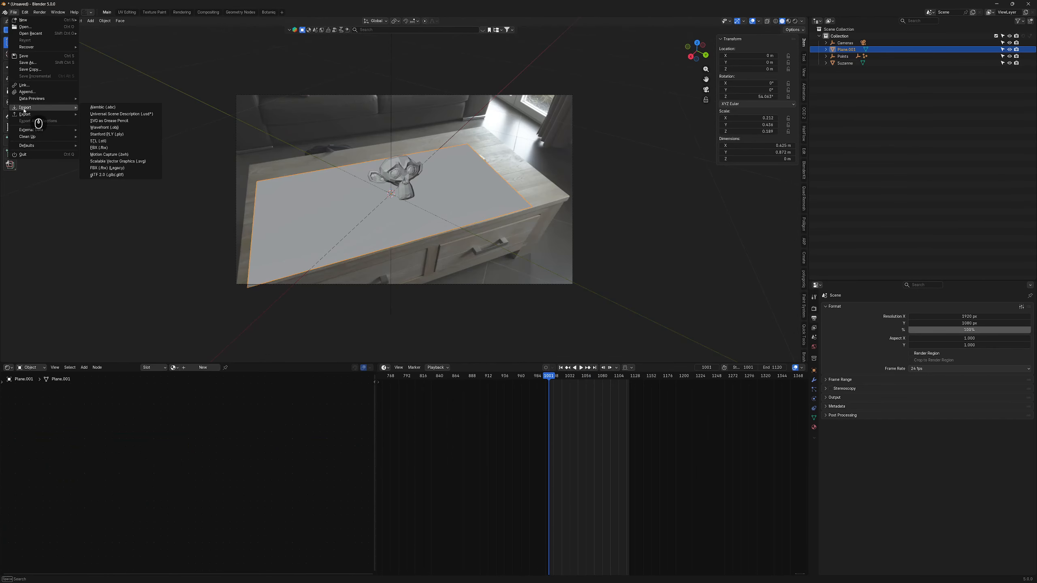
{"action": "left_click", "coordinate": [102, 147]}
{"action": "left_click", "coordinate": [460, 38]}
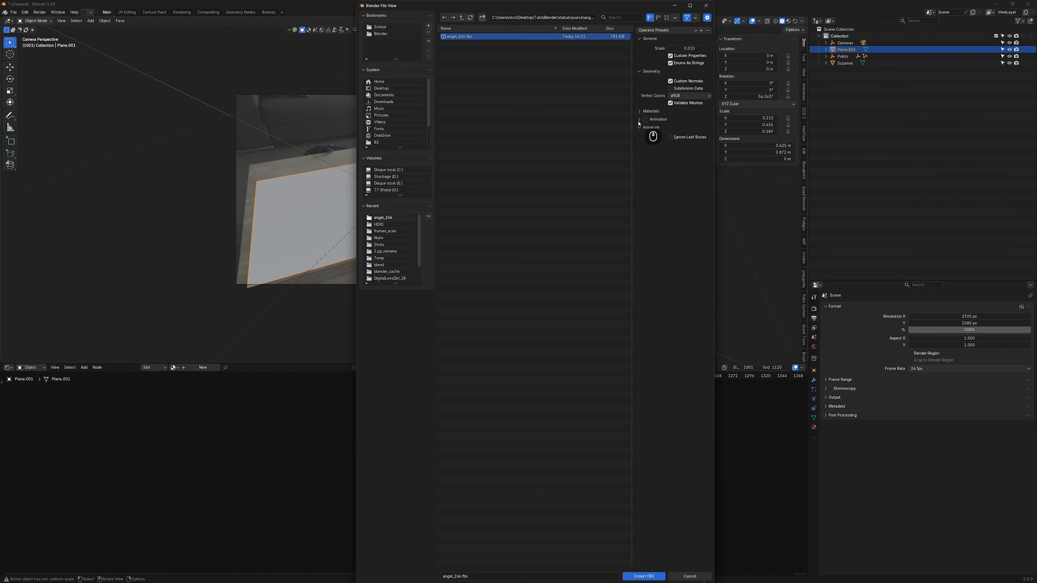
{"action": "left_click", "coordinate": [637, 576]}
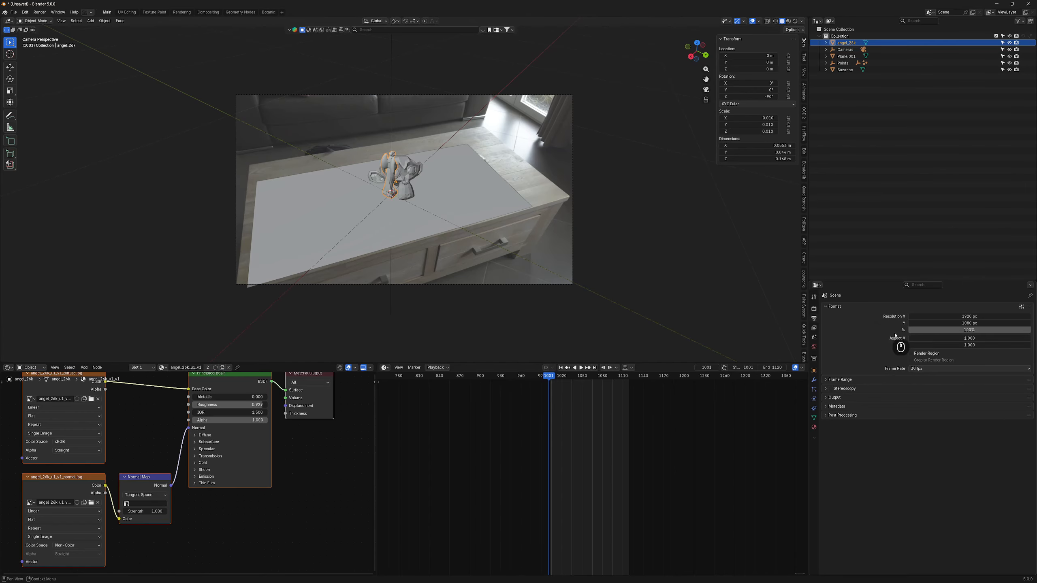
{"action": "left_click", "coordinate": [922, 370]}
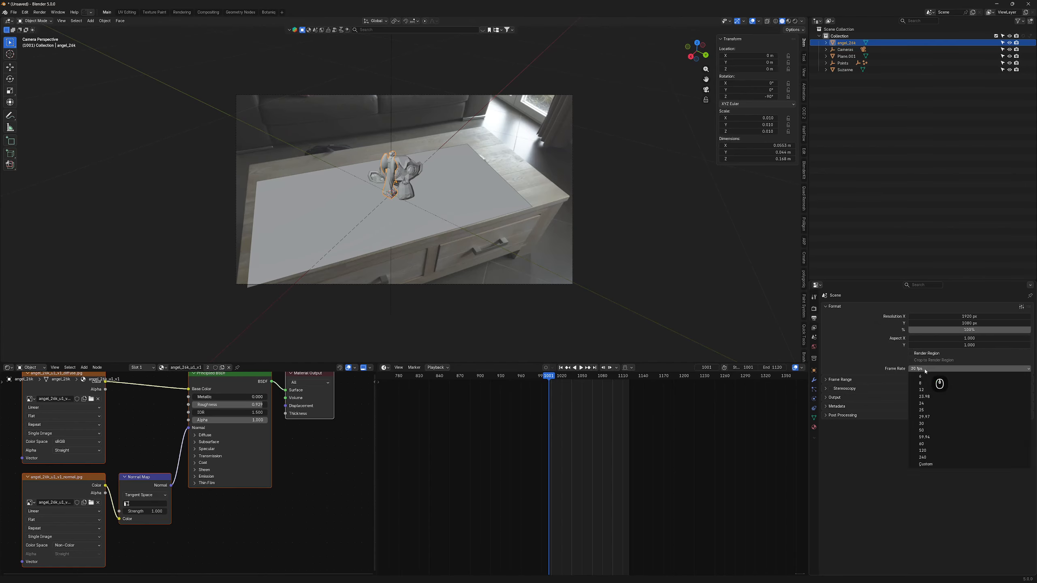
{"action": "left_click", "coordinate": [925, 408]}
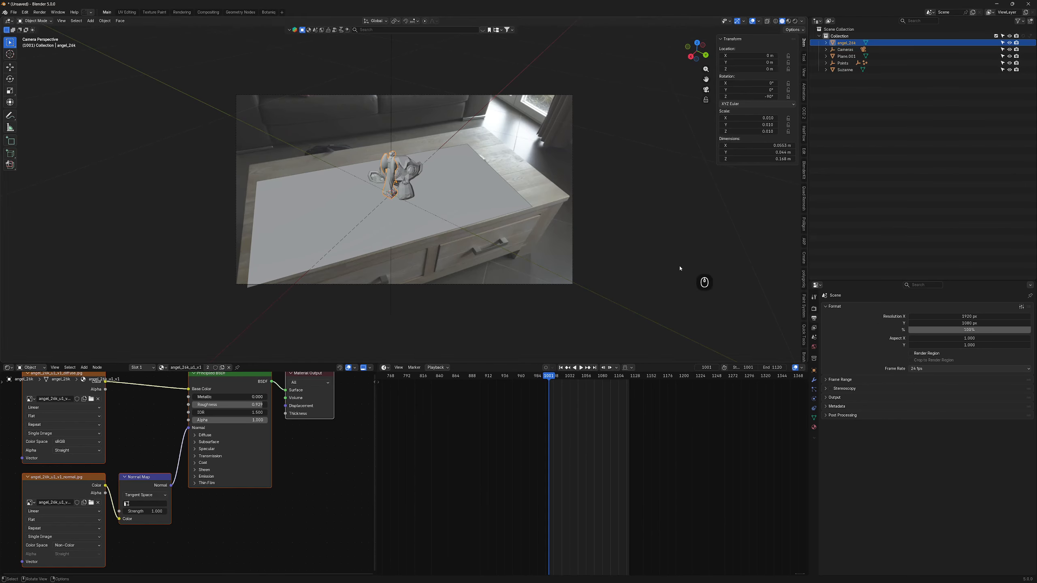
- Enlarge the statue, return to frame 1001, hide the ground plane and delete Suzanne
{"action": "key", "text": "s"}
{"action": "left_click", "coordinate": [478, 162]}
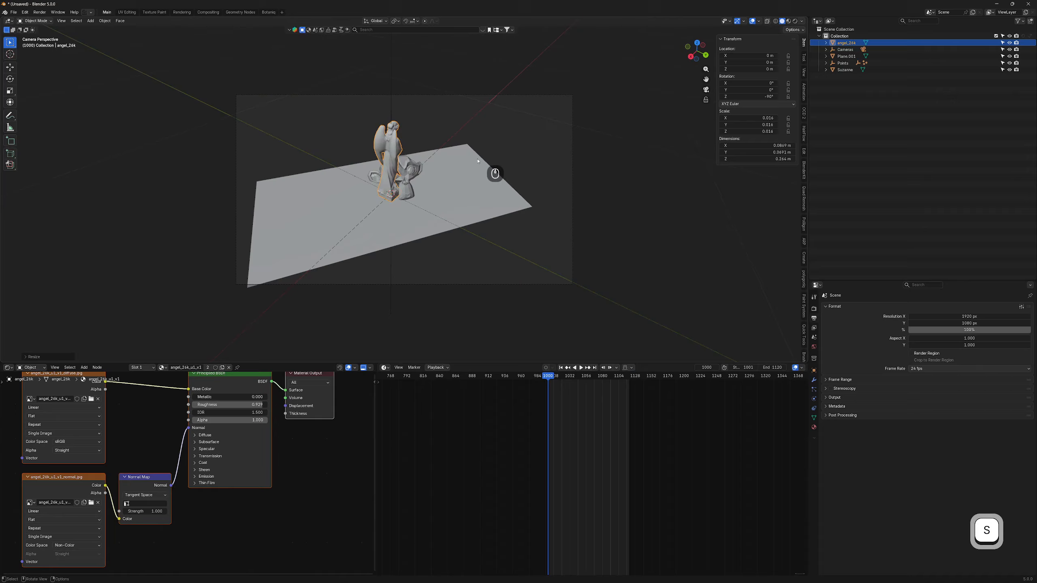
{"action": "left_click", "coordinate": [548, 377]}
{"action": "left_click", "coordinate": [441, 208]}
{"action": "key", "text": "h"}
{"action": "left_click", "coordinate": [403, 172]}
{"action": "key", "text": "x"}
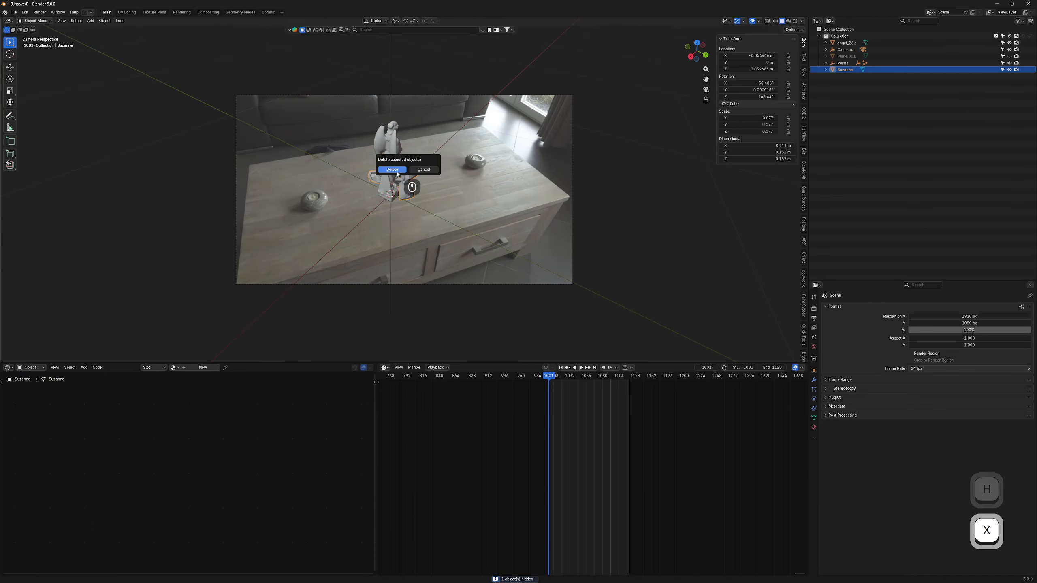
{"action": "left_click", "coordinate": [398, 168]}
- Turn the angel statue to -215° around Z to face the camera
{"action": "left_click", "coordinate": [393, 174]}
{"action": "scroll", "coordinate": [453, 190], "scroll_direction": "up", "scroll_amount": 4}
{"action": "key", "text": "r"}
{"action": "key", "text": "z"}
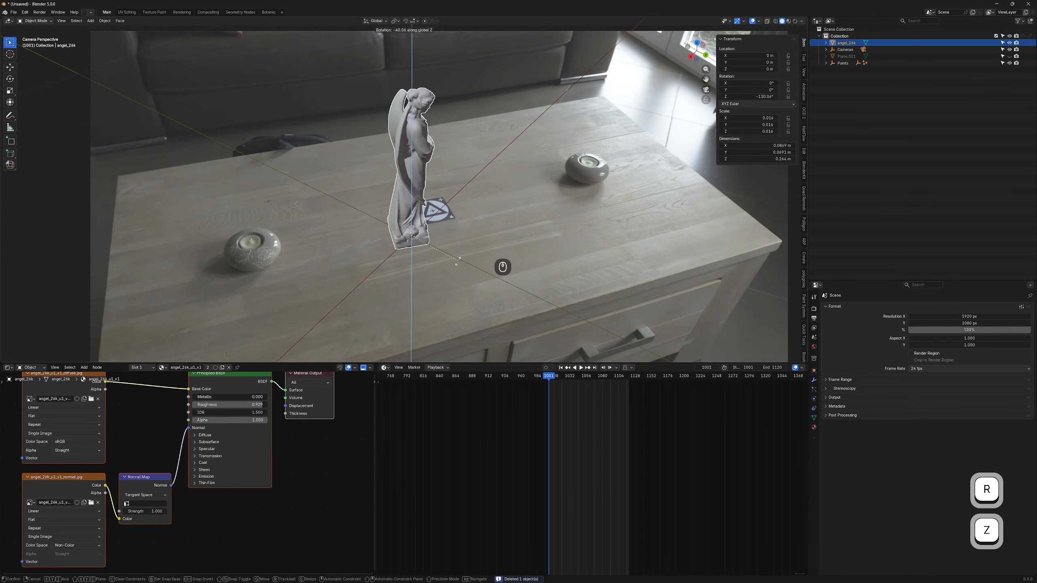
{"action": "left_click", "coordinate": [595, 208]}
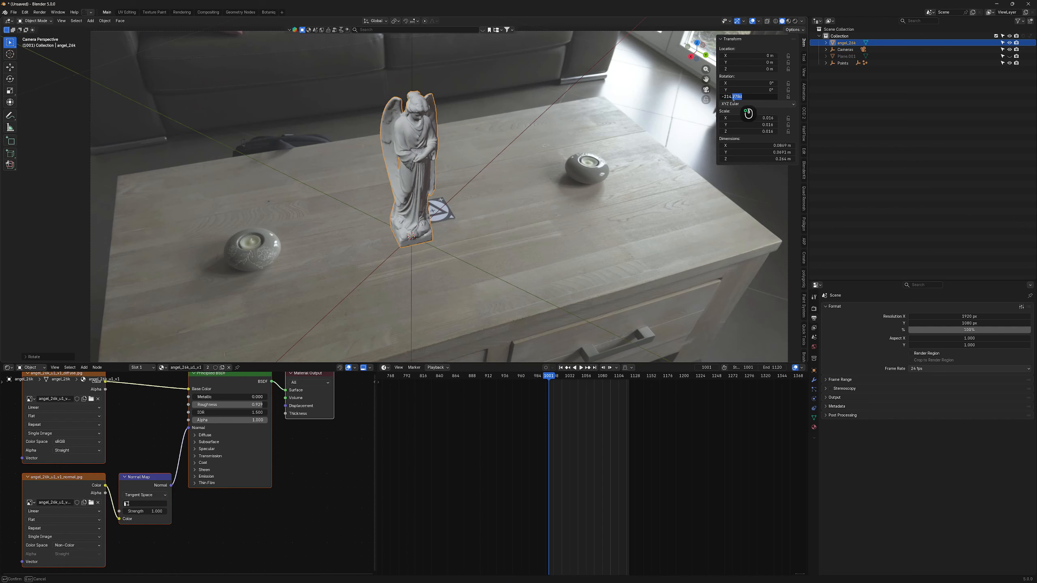
{"action": "key", "text": "Return"}
- Slide the statue along X to -0.065 m, enlarging it slightly
{"action": "key", "text": "g"}
{"action": "key", "text": "y"}
{"action": "key", "text": "x"}
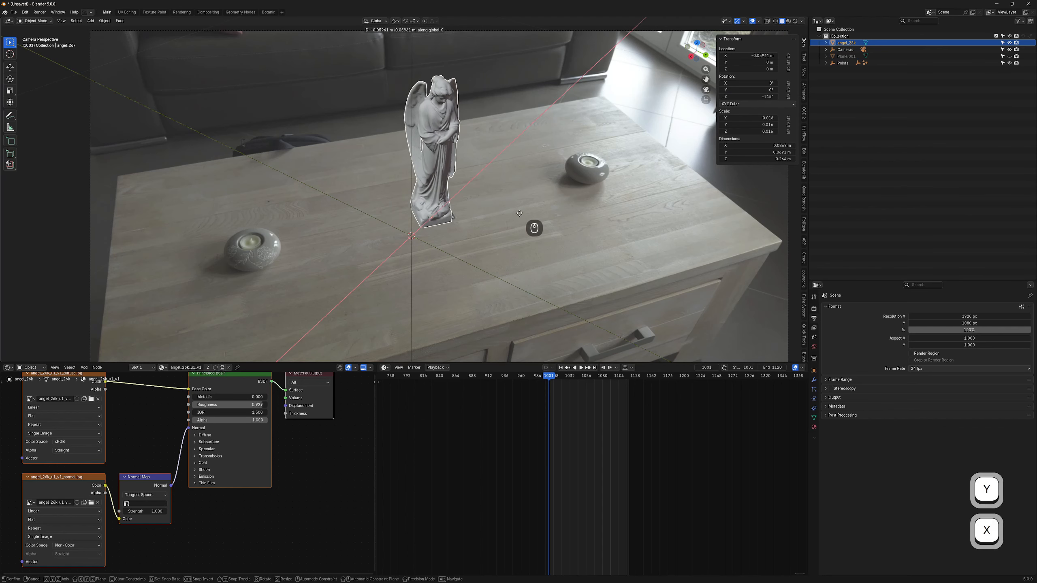
{"action": "left_click", "coordinate": [524, 212]}
{"action": "key", "text": "s"}
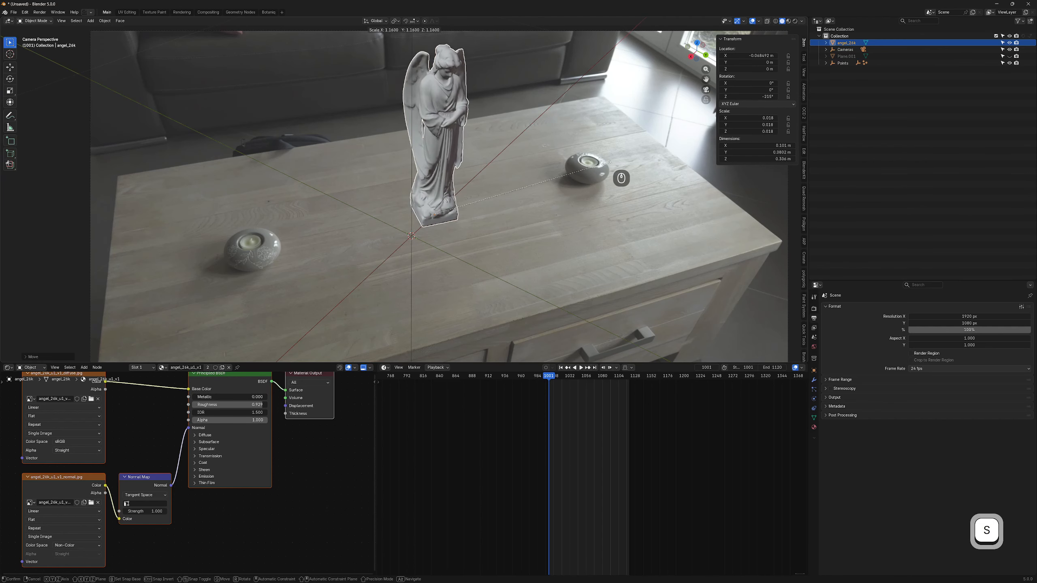
{"action": "left_click", "coordinate": [614, 161]}
{"action": "key", "text": "g"}
{"action": "key", "text": "y"}
{"action": "key", "text": "x"}
{"action": "key", "text": "Return"}
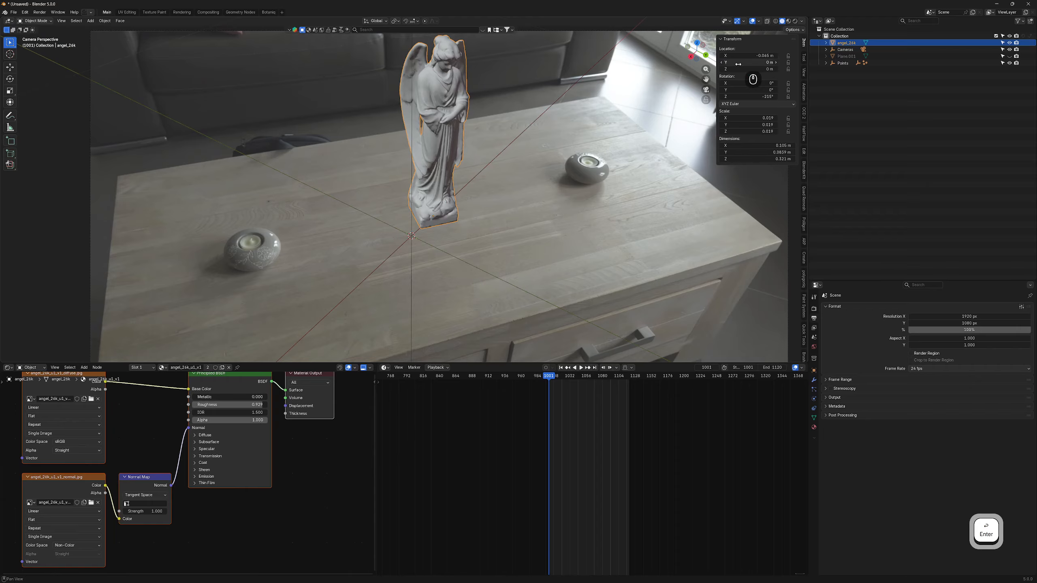
- Set the statue's scale to 0.018 on all axes and scrub the footage to check tracking
{"action": "left_click", "coordinate": [731, 118]}
{"action": "type", "text": "0.02"}
{"action": "key", "text": "Return"}
{"action": "key", "text": "ctrl+c"}
{"action": "key", "text": "ctrl+v"}
{"action": "key", "text": "ctrl+v"}
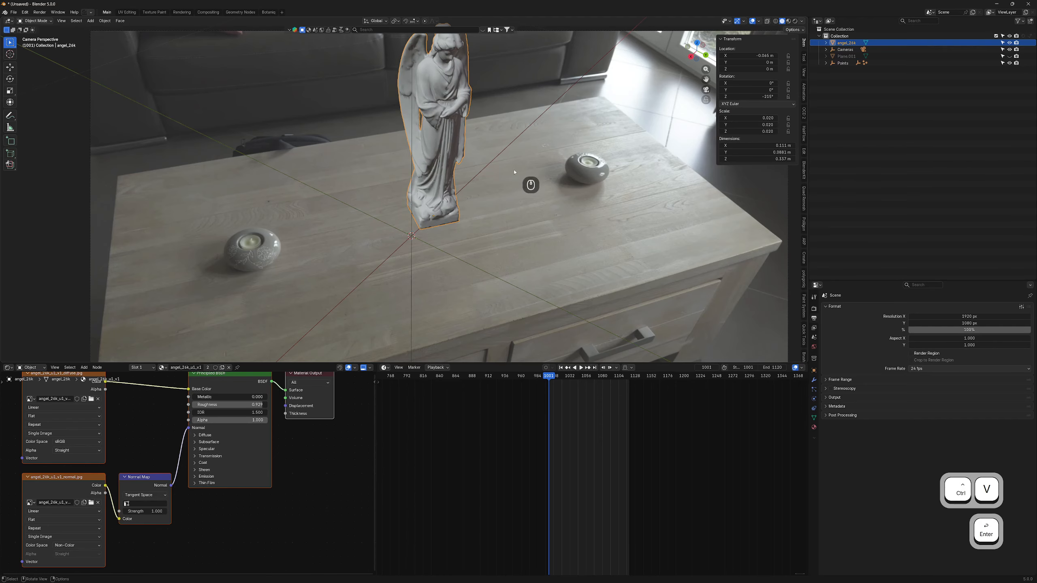
{"action": "scroll", "coordinate": [515, 172], "scroll_direction": "down", "scroll_amount": 2}
{"action": "left_click_drag", "start_coordinate": [550, 377], "coordinate": [566, 377]}
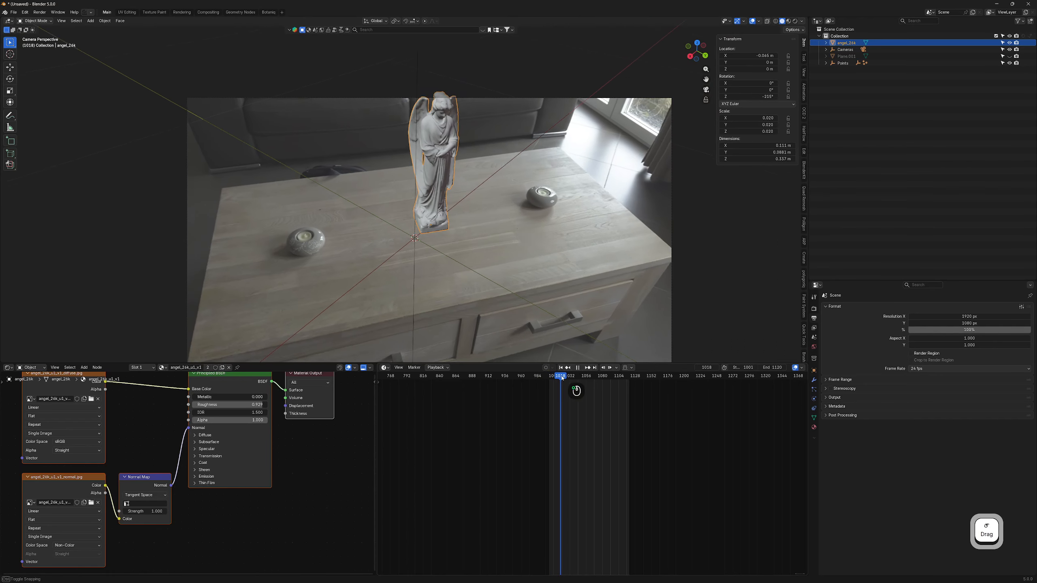
{"action": "left_click", "coordinate": [757, 118]}
{"action": "key", "text": "Return"}
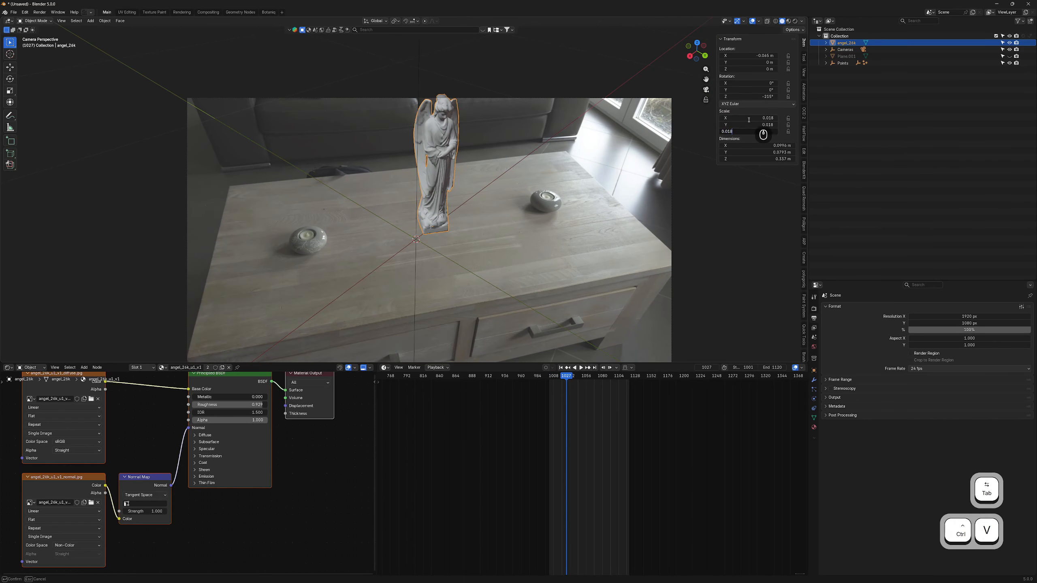
{"action": "left_click_drag", "start_coordinate": [567, 388], "coordinate": [595, 388]}
- Show a rendered preview and bring the statue's material nodes into view
{"action": "key", "text": "z"}
{"action": "left_click", "coordinate": [521, 179]}
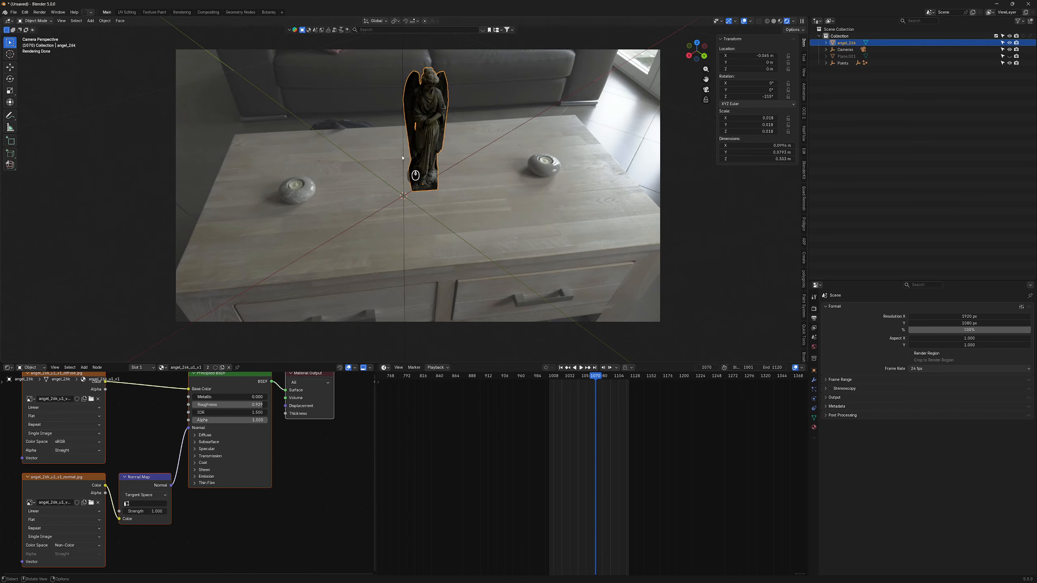
{"action": "middle_click_drag", "start_coordinate": [119, 409], "coordinate": [197, 448]}
{"action": "left_click", "coordinate": [31, 368]}
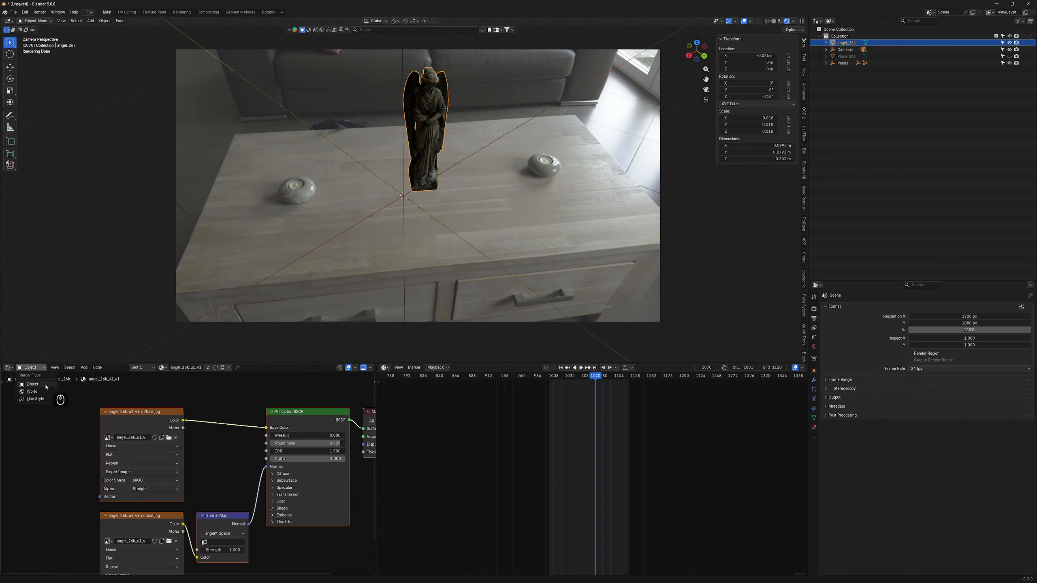
{"action": "left_click", "coordinate": [32, 385]}
{"action": "left_click_drag", "start_coordinate": [158, 414], "coordinate": [90, 430]}
- Insert a Gamma node of 0.450 between the diffuse texture and the shader
{"action": "left_click", "coordinate": [173, 407]}
{"action": "key", "text": "shift+a"}
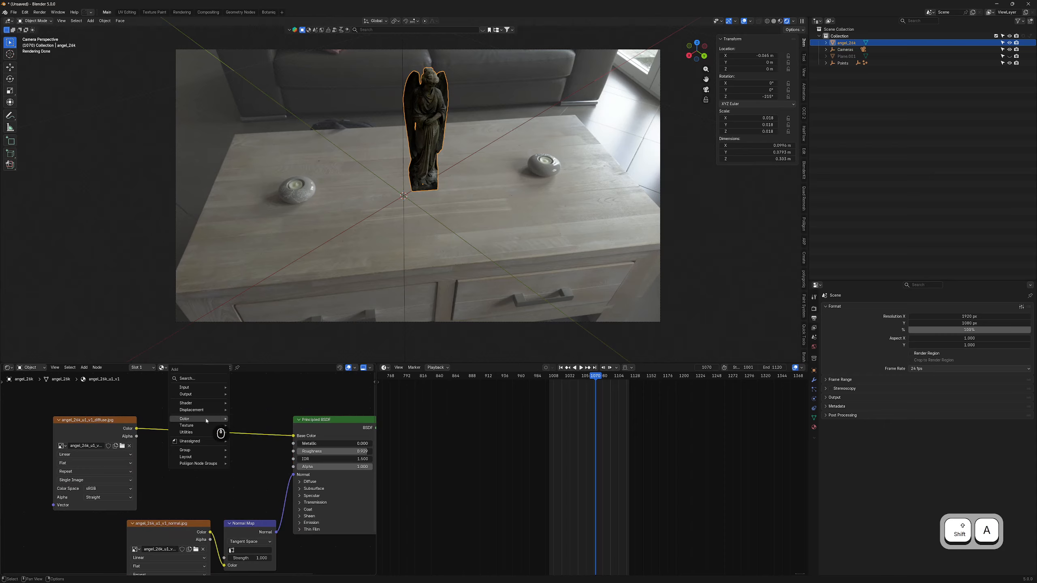
{"action": "mouse_move", "coordinate": [206, 421]}
{"action": "left_click", "coordinate": [247, 438]}
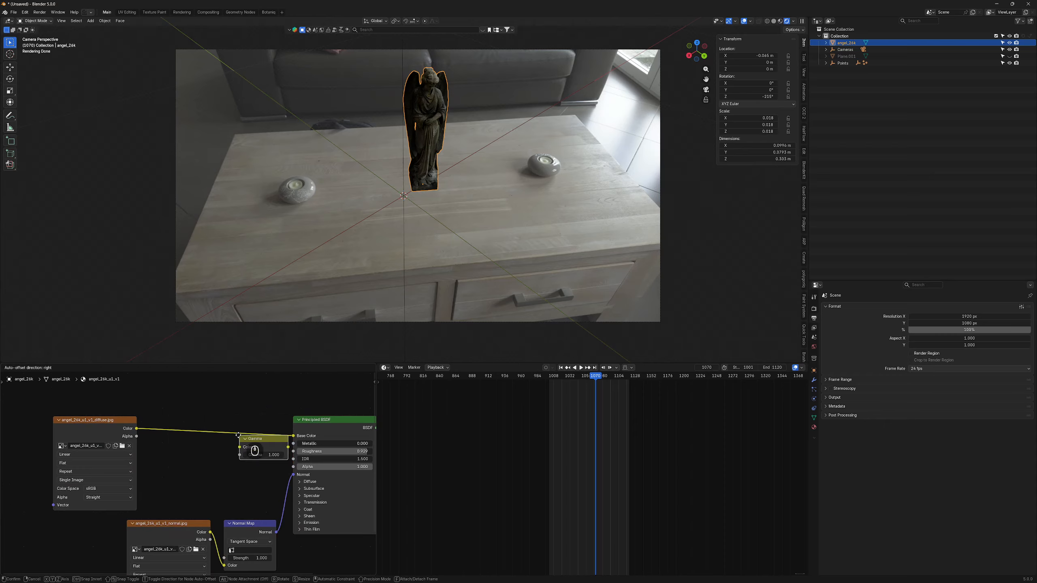
{"action": "left_click", "coordinate": [220, 437]}
{"action": "mouse_move", "coordinate": [220, 442]}
{"action": "left_mouse_down"}
{"action": "mouse_move", "coordinate": [241, 442]}
{"action": "mouse_move", "coordinate": [196, 442]}
{"action": "mouse_move", "coordinate": [216, 442]}
{"action": "left_mouse_up"}
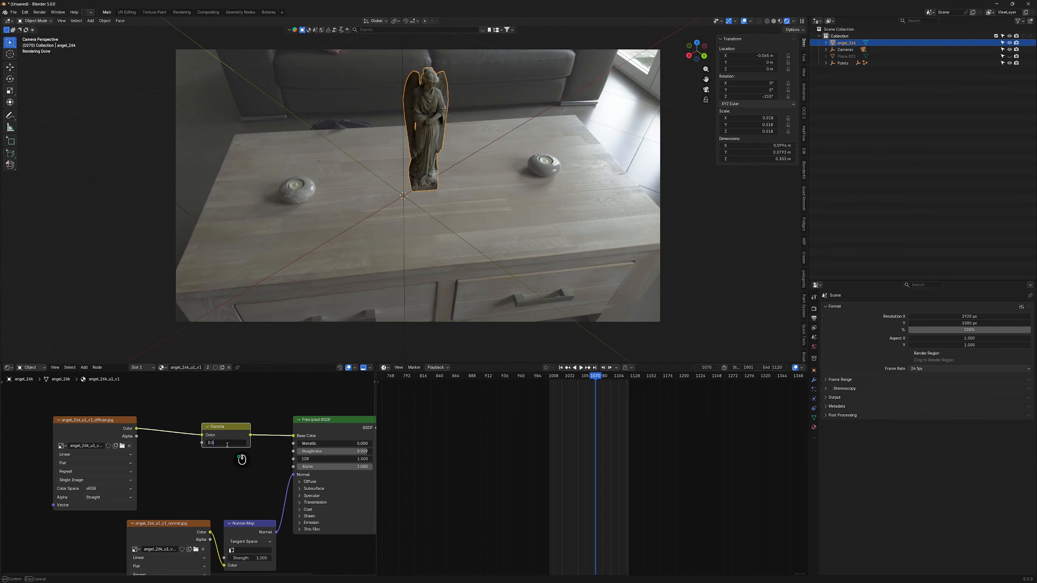
{"action": "key", "text": "Return"}
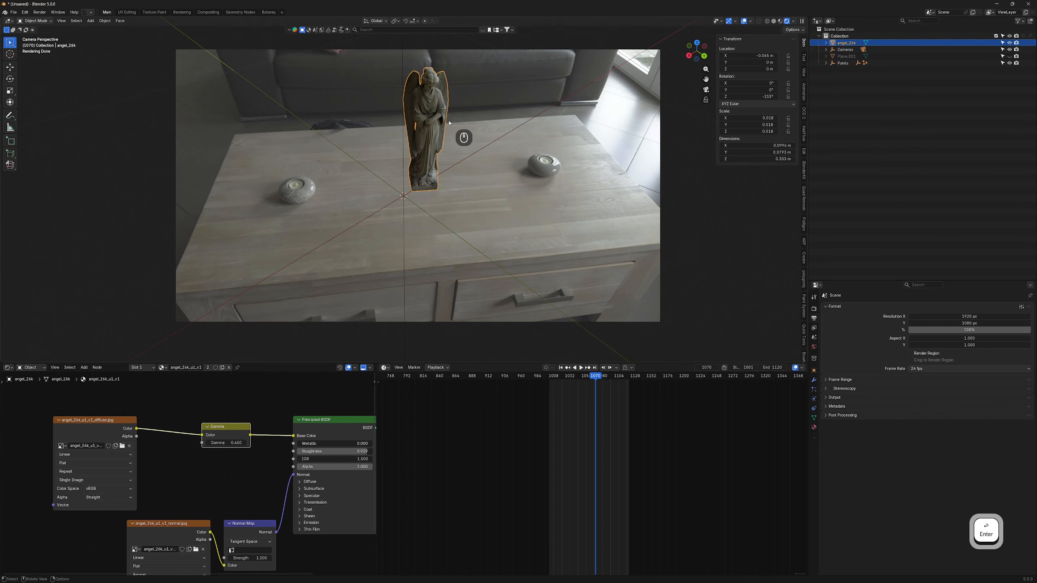
- Recentre the viewport on the camera frame
{"action": "scroll", "coordinate": [449, 125], "scroll_direction": "up", "scroll_amount": 1}
{"action": "middle_click_drag", "start_coordinate": [480, 144], "coordinate": [471, 168], "text": "shift"}
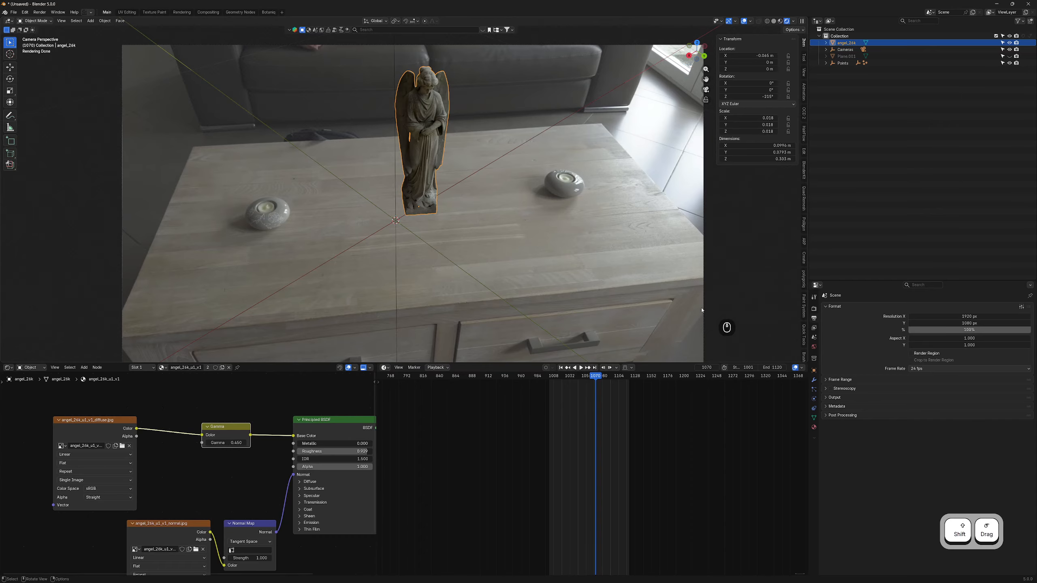
{"action": "scroll", "coordinate": [529, 301], "scroll_direction": "down", "scroll_amount": 3}
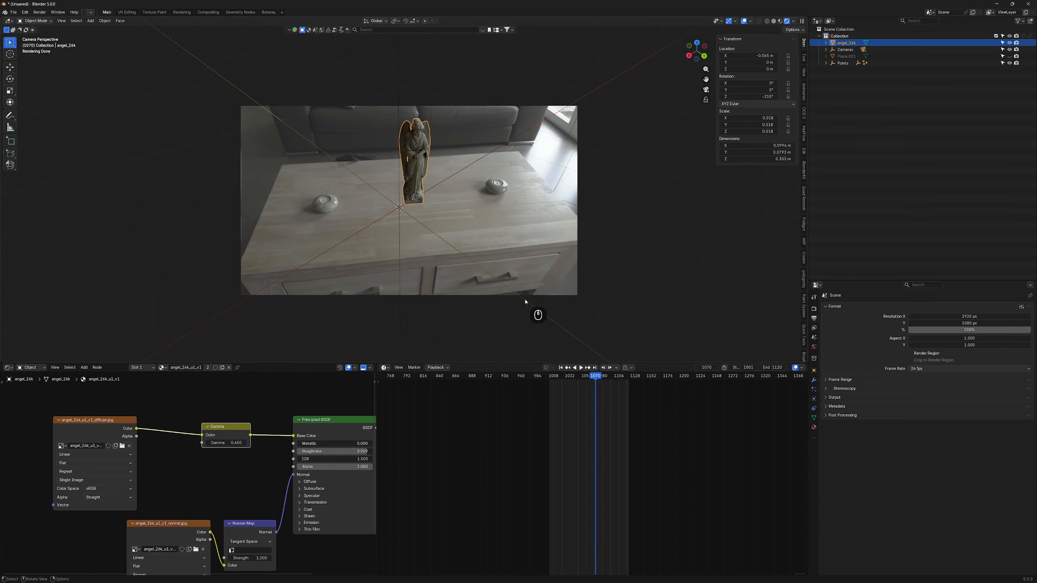
{"action": "left_click", "coordinate": [814, 309]}
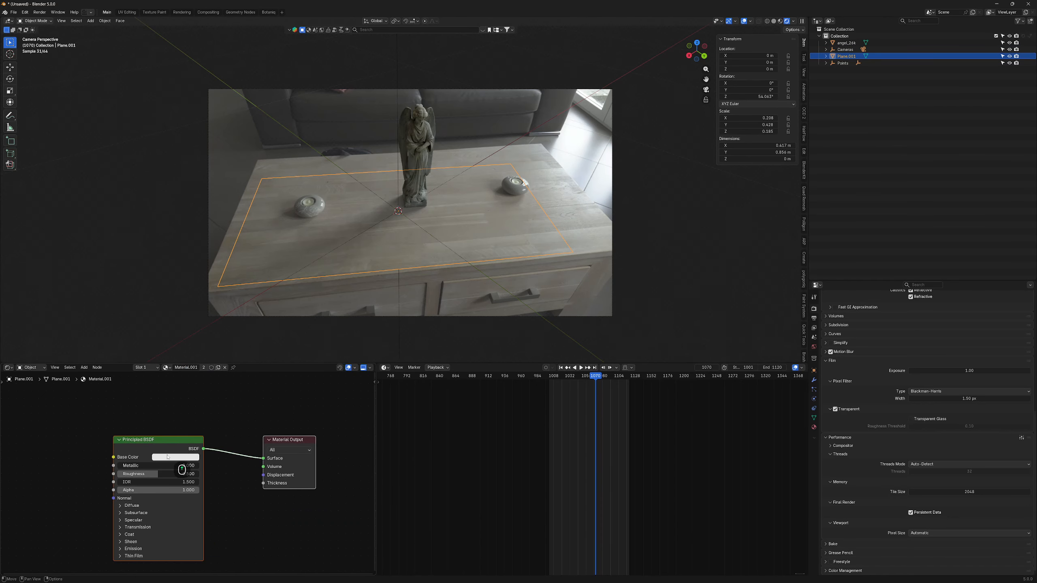
- Raise the camera's background image opacity to 0.762
{"action": "left_click", "coordinate": [169, 457]}
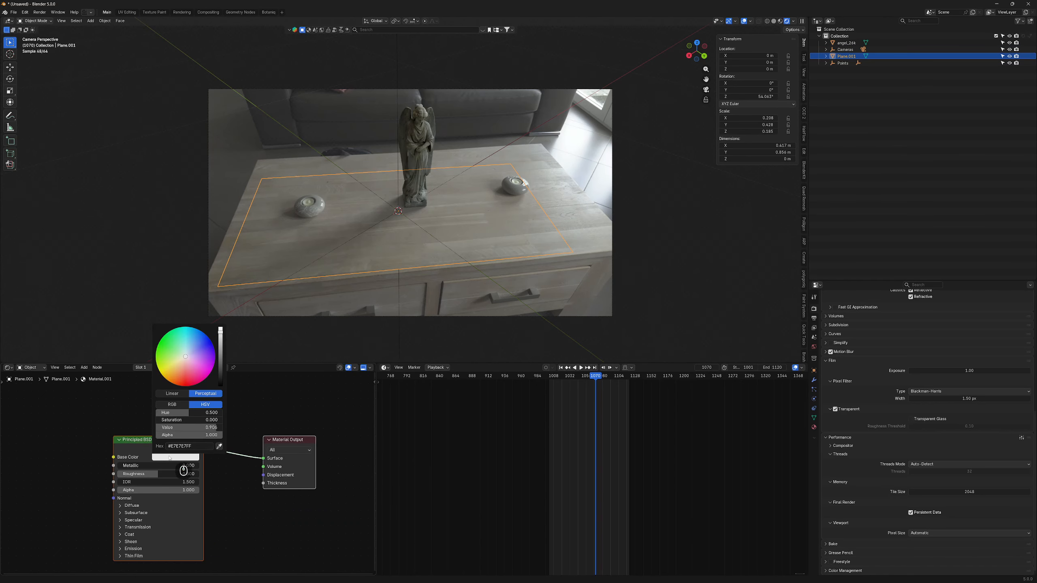
{"action": "left_click", "coordinate": [469, 317]}
{"action": "left_click", "coordinate": [814, 399]}
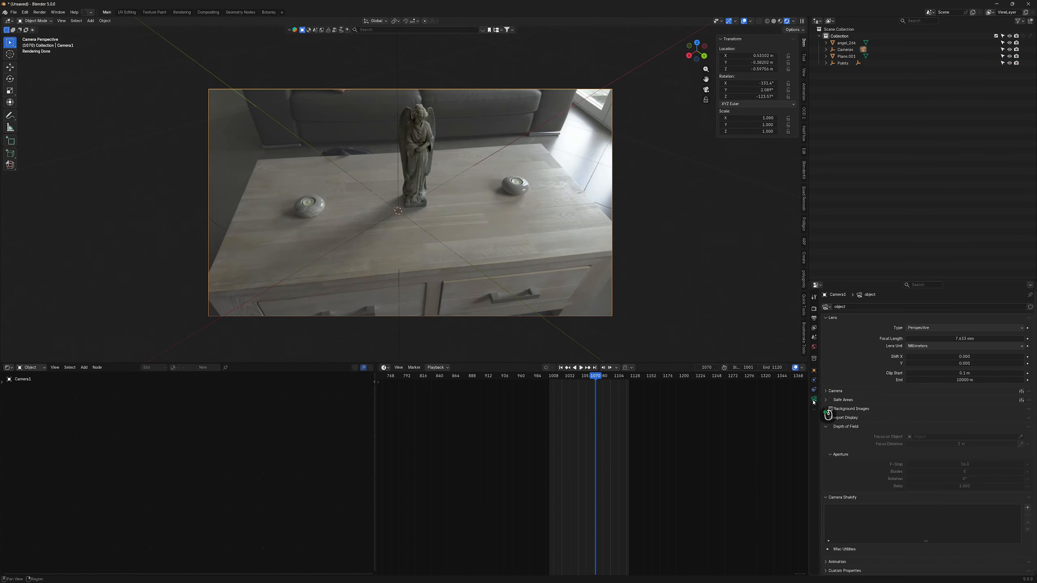
{"action": "left_click", "coordinate": [837, 410]}
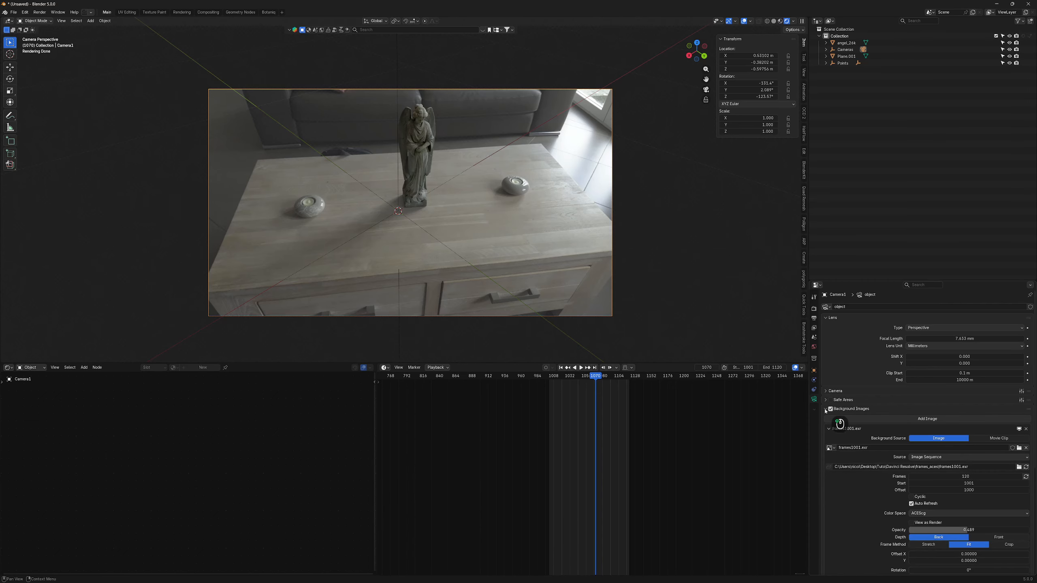
{"action": "left_click_drag", "start_coordinate": [969, 530], "coordinate": [210, 161]}
- Sample the table's colour as the plane's base colour (BCB7A6) and brighten it slightly
{"action": "left_click", "coordinate": [387, 273]}
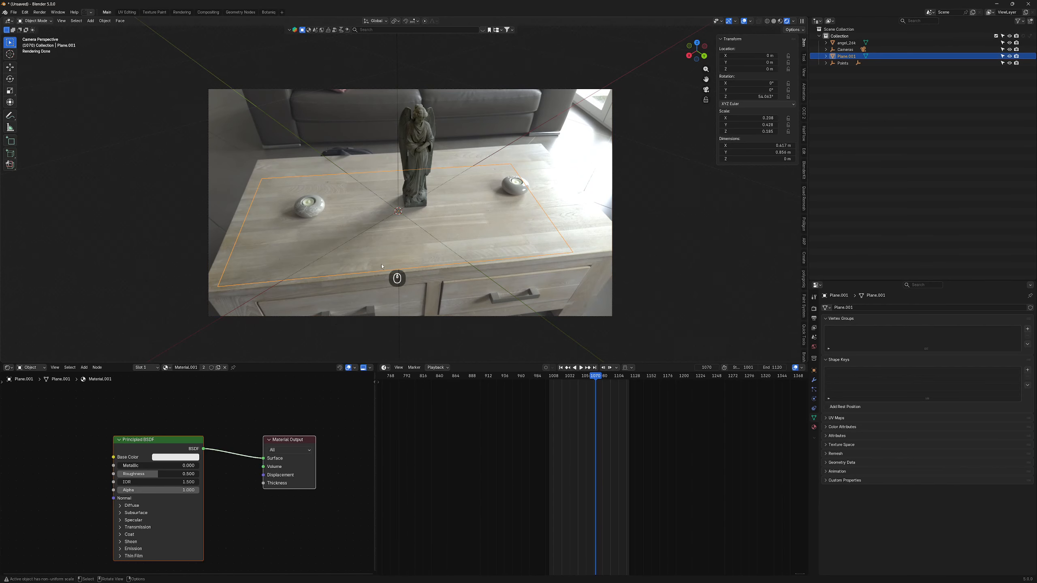
{"action": "left_click", "coordinate": [170, 457]}
{"action": "left_click", "coordinate": [218, 446]}
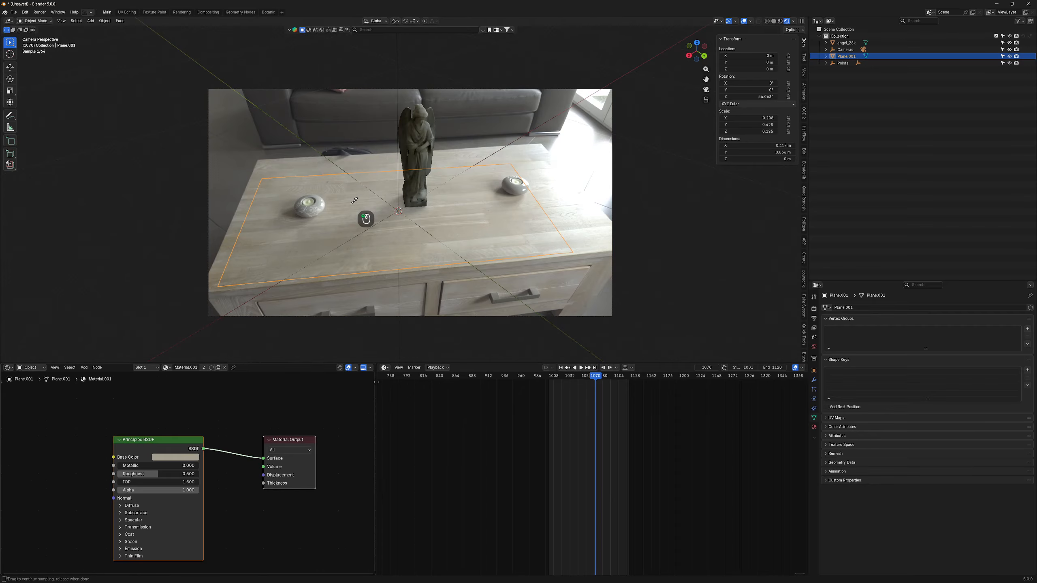
{"action": "left_click_drag", "start_coordinate": [354, 201], "coordinate": [353, 202]}
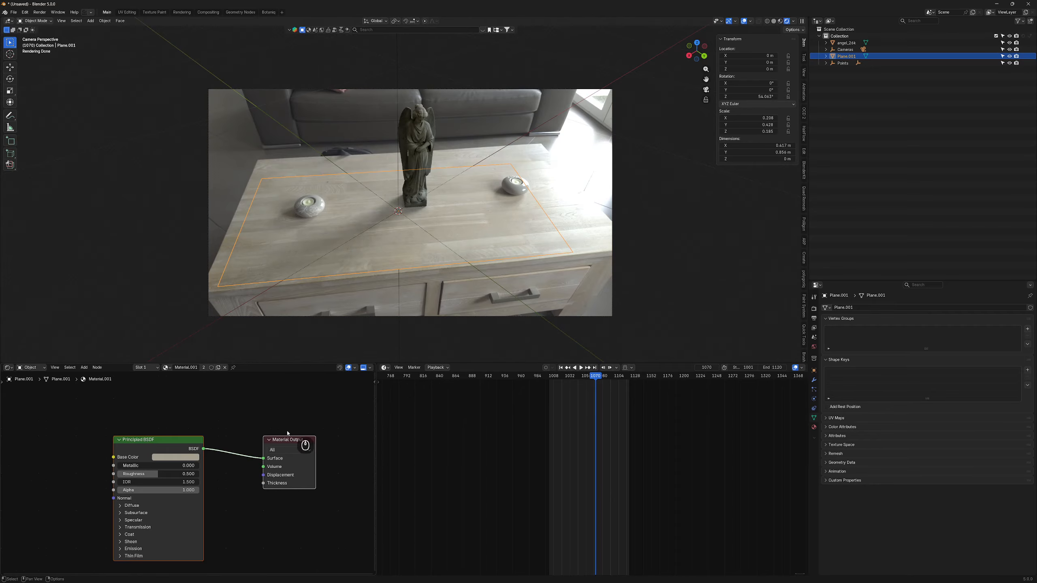
{"action": "left_click", "coordinate": [182, 458]}
{"action": "left_click_drag", "start_coordinate": [220, 347], "coordinate": [220, 342]}
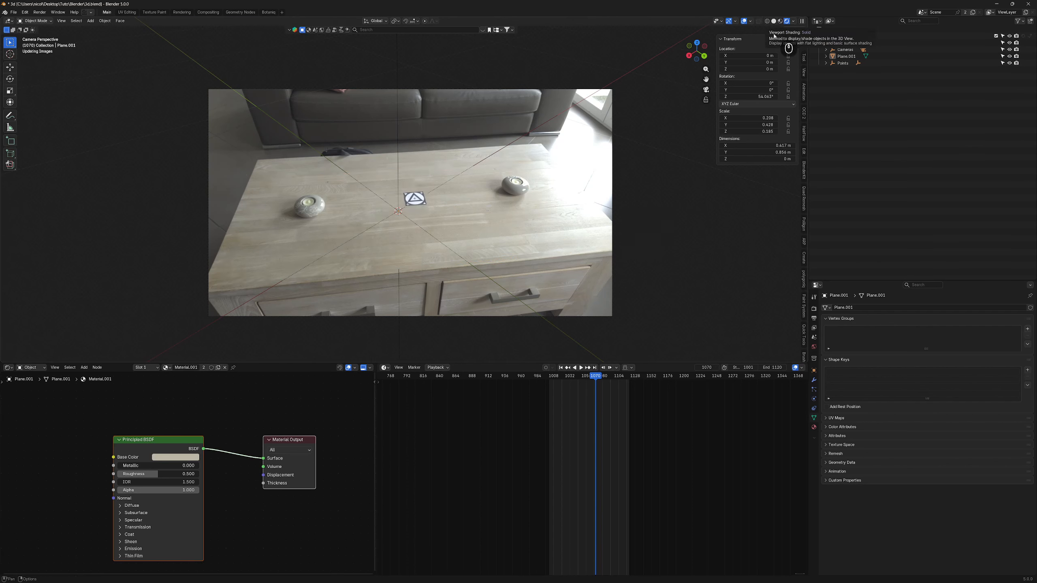
- Switch to solid shading and create a new collection named 'object'
{"action": "left_click", "coordinate": [773, 21]}
{"action": "left_click", "coordinate": [424, 145]}
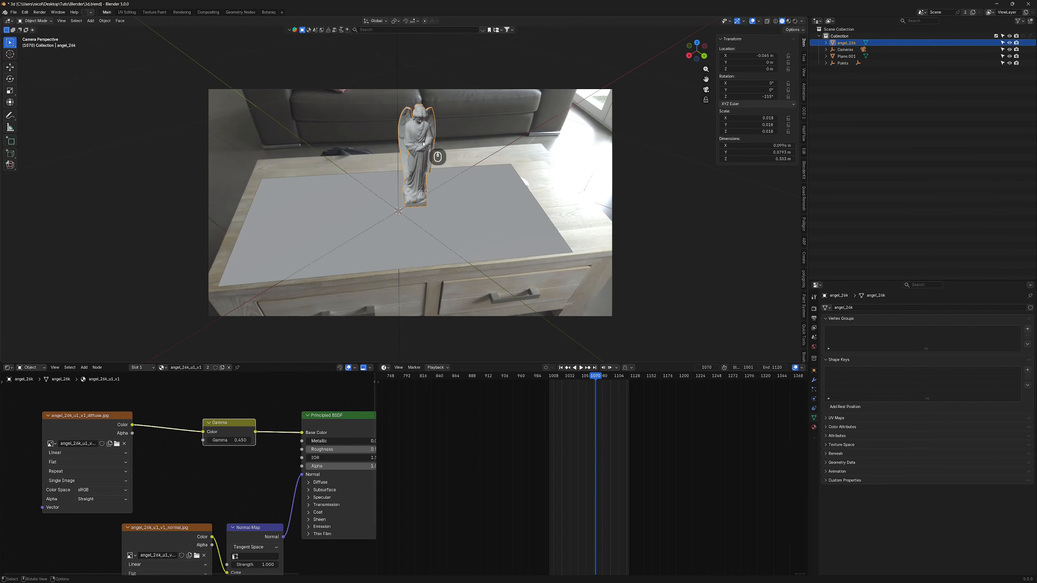
{"action": "right_click", "coordinate": [849, 139]}
{"action": "left_click", "coordinate": [851, 141]}
{"action": "double_click", "coordinate": [837, 72]}
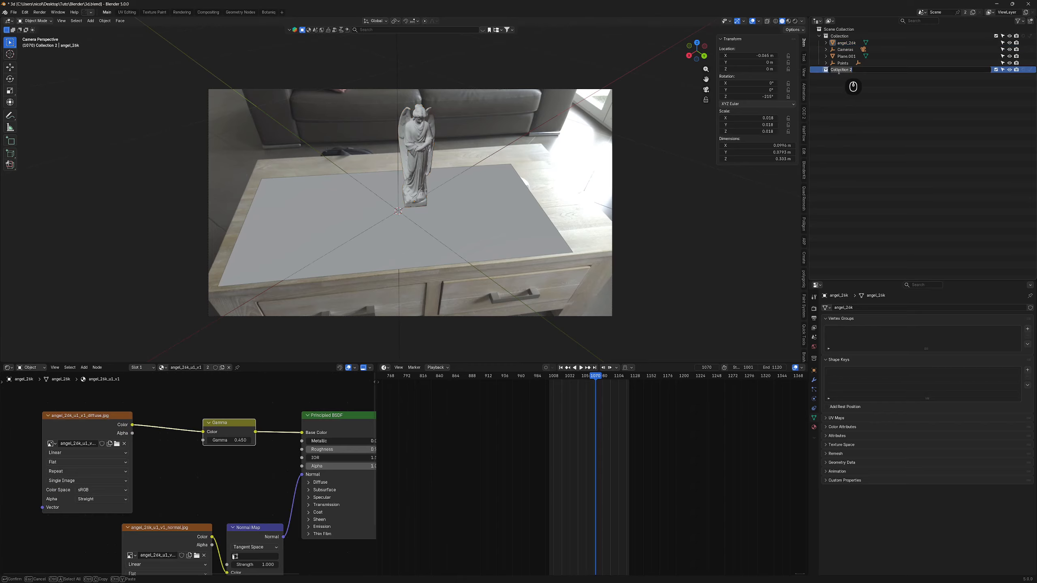
{"action": "type", "text": "object"}
{"action": "key", "text": "Return"}
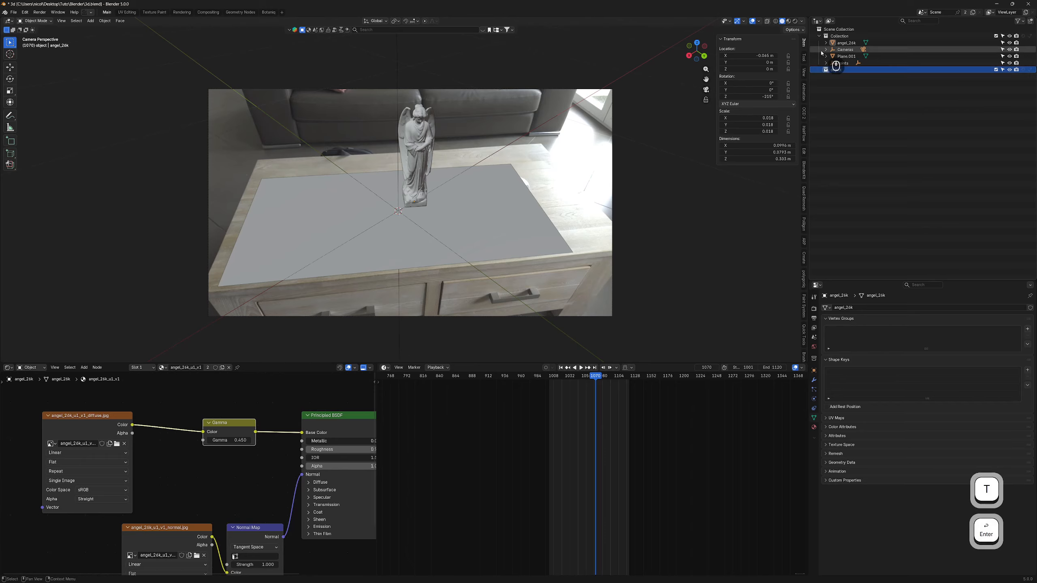
- Create a second collection named 'shadow' and move angel_26k into 'object'
{"action": "right_click", "coordinate": [849, 98]}
{"action": "left_click", "coordinate": [849, 100]}
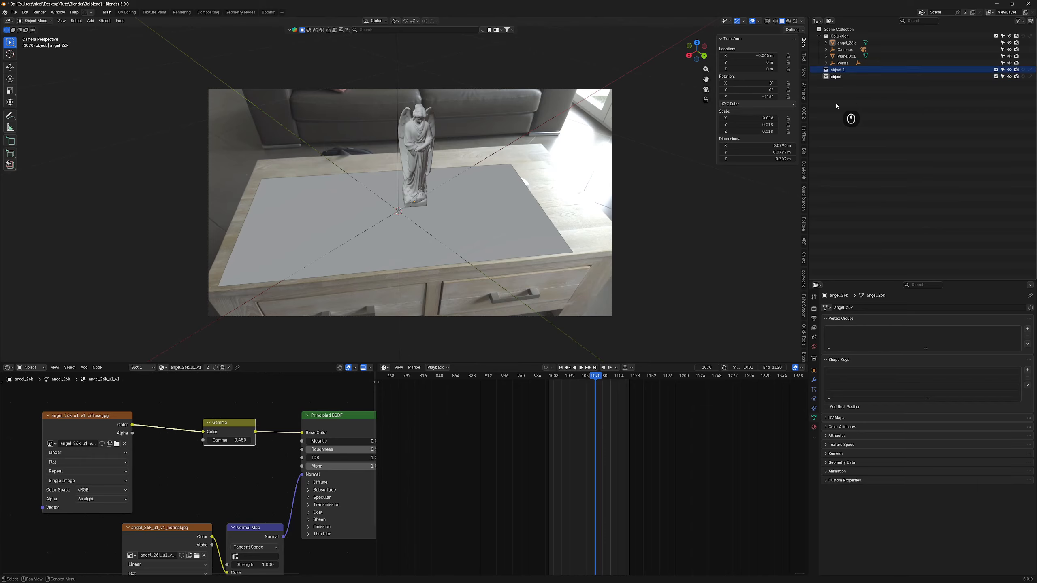
{"action": "double_click", "coordinate": [837, 70]}
{"action": "type", "text": "shadow"}
{"action": "key", "text": "Return"}
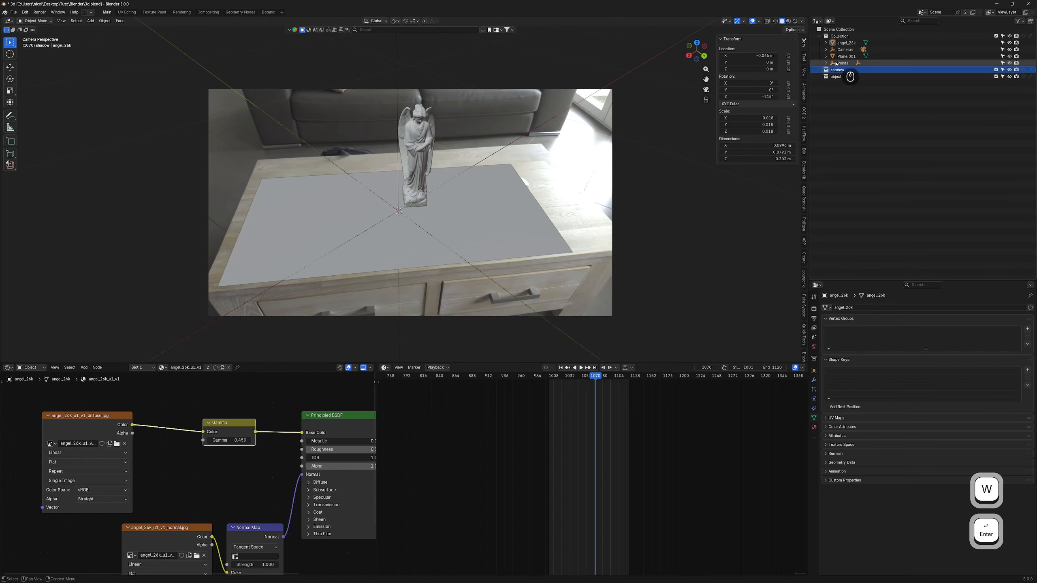
{"action": "left_click", "coordinate": [411, 143]}
{"action": "left_click_drag", "start_coordinate": [846, 43], "coordinate": [849, 63]}
- Rename the table plane to shadow_catcher and collapse both collections
{"action": "left_click", "coordinate": [484, 205]}
{"action": "double_click", "coordinate": [852, 64]}
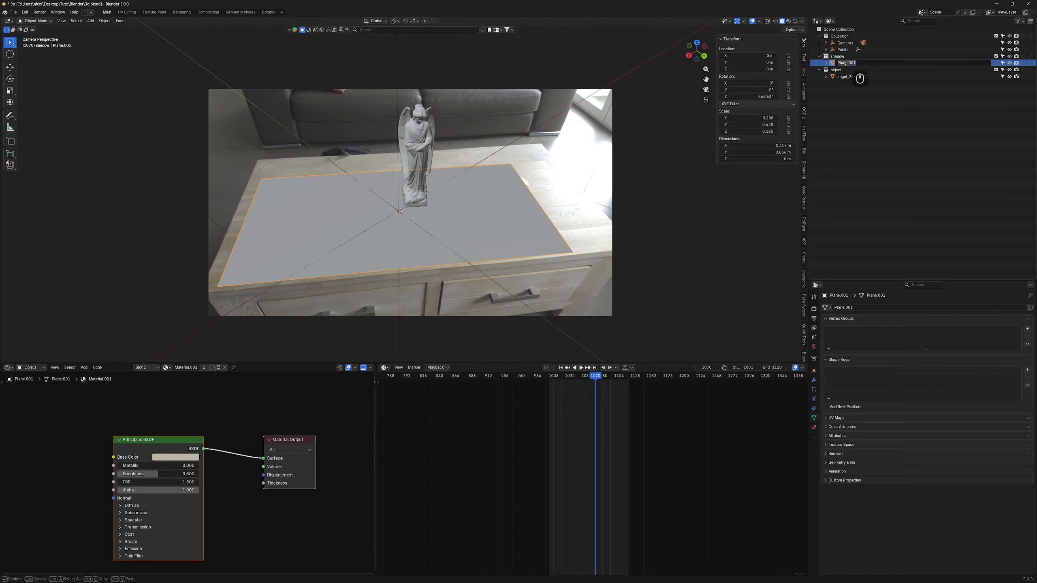
{"action": "type", "text": "shadow_catcher"}
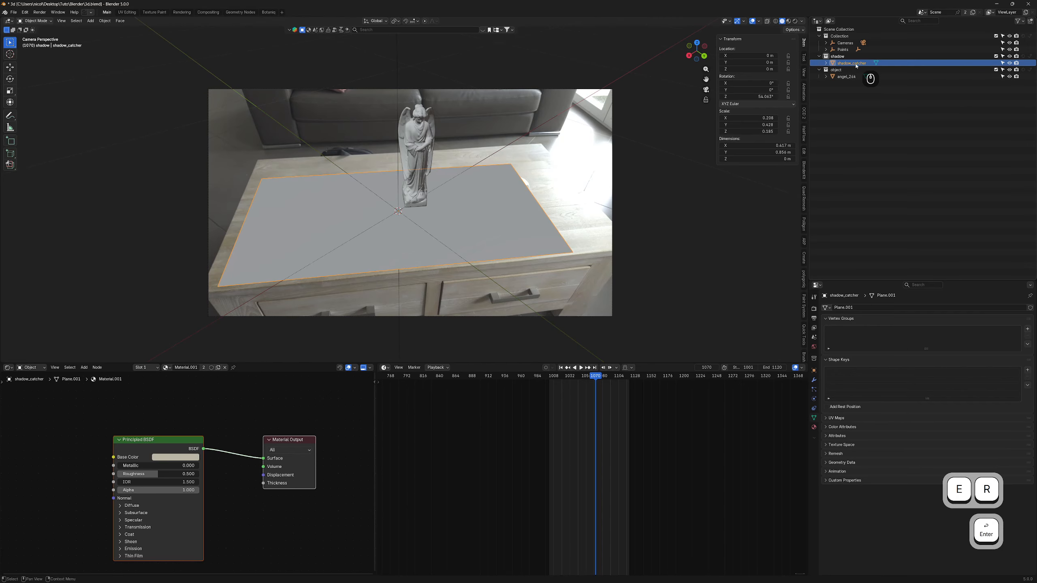
{"action": "key", "text": "Return"}
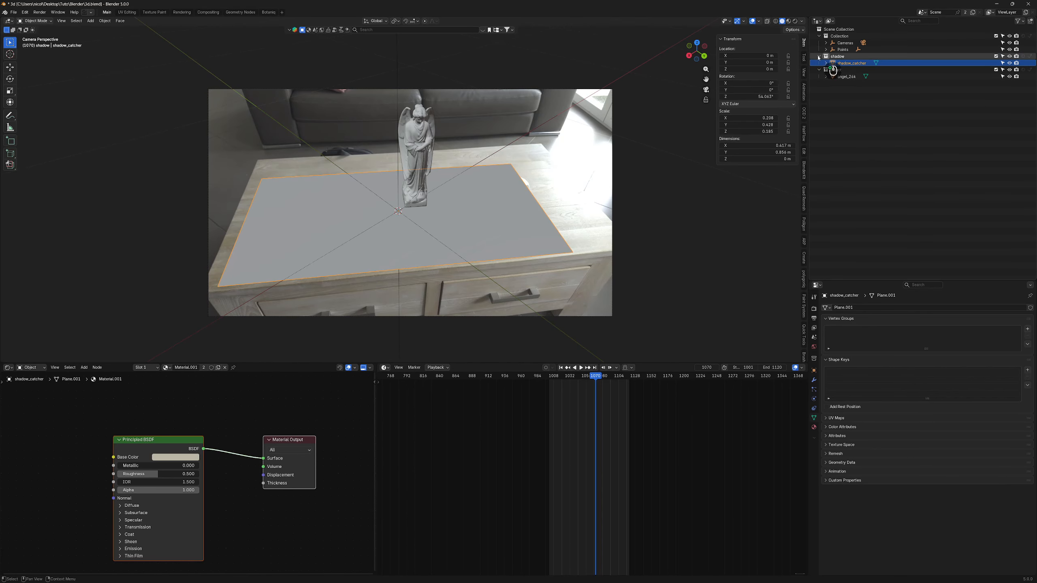
{"action": "left_click", "coordinate": [819, 56]}
{"action": "left_click", "coordinate": [818, 63]}
{"action": "left_click", "coordinate": [1022, 21]}
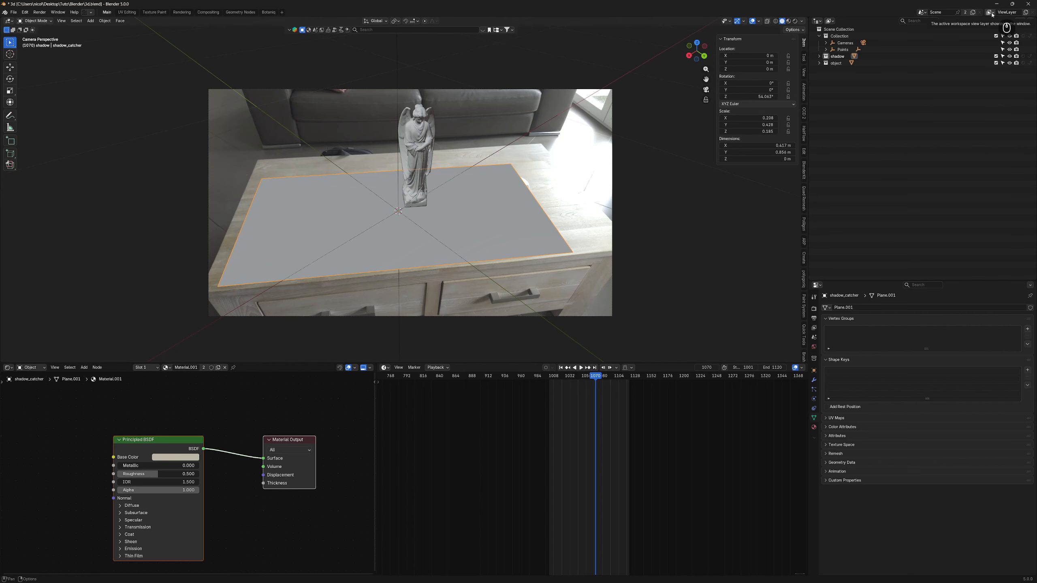
- Rename the view layer to 'object' and make the shadow collection Indirect Only
{"action": "left_click", "coordinate": [1014, 13]}
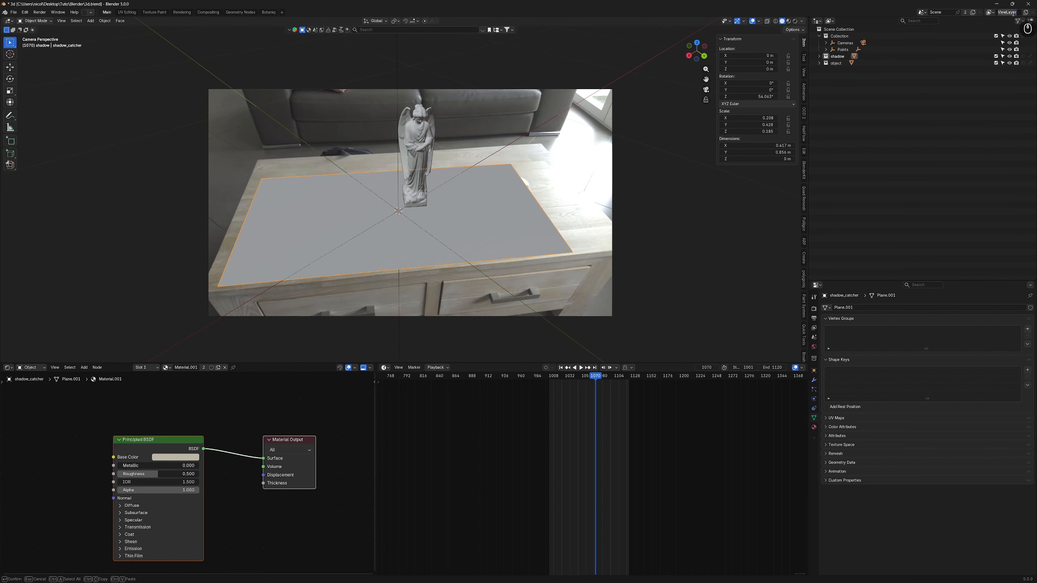
{"action": "type", "text": "object"}
{"action": "key", "text": "Return"}
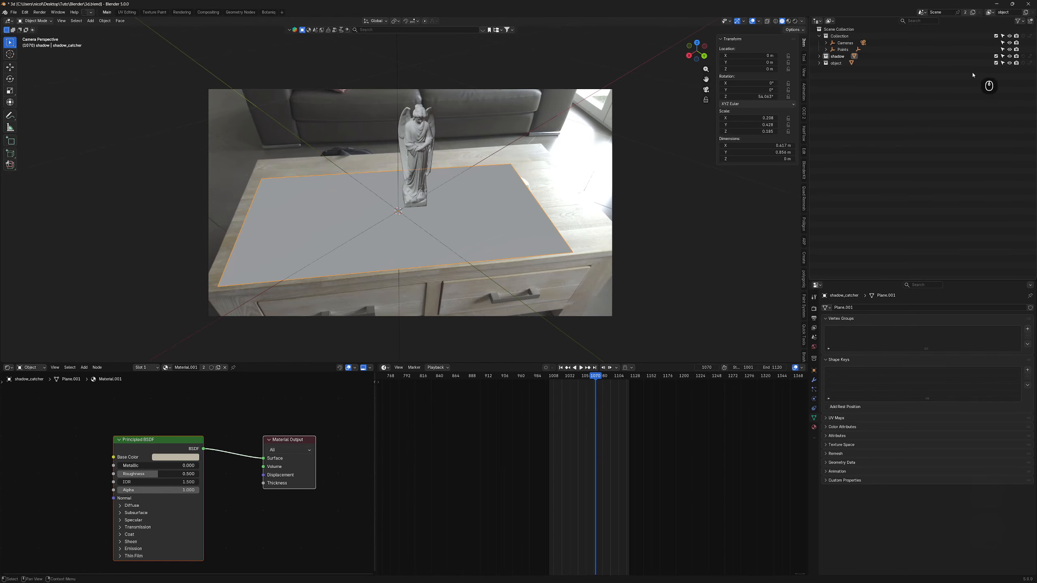
{"action": "left_click", "coordinate": [1030, 57]}
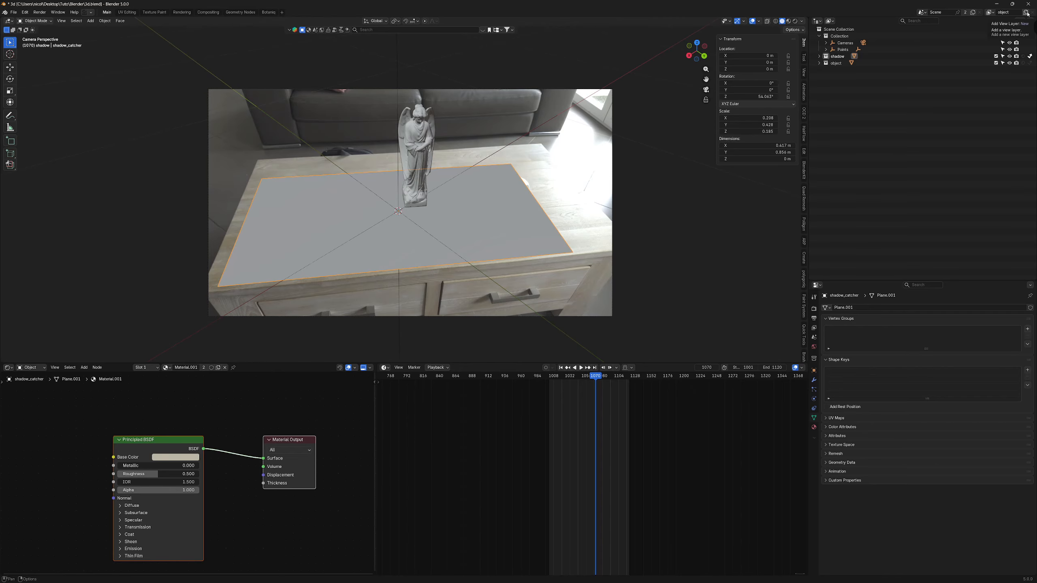
- Add a second view layer named 'shadow' with the object collection set as Holdout
{"action": "left_click", "coordinate": [1027, 12]}
{"action": "left_click", "coordinate": [988, 25]}
{"action": "left_click", "coordinate": [1008, 12]}
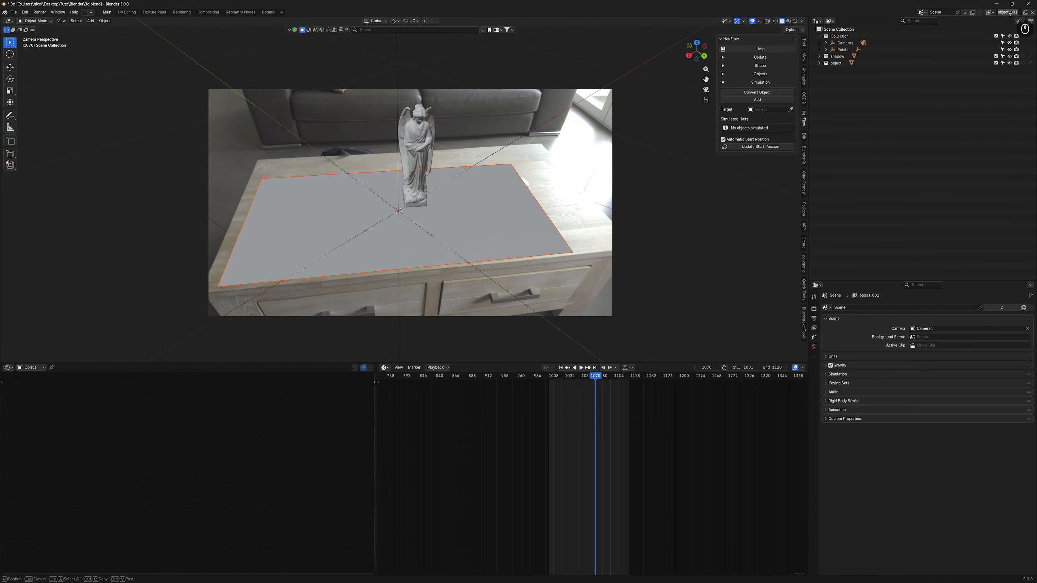
{"action": "type", "text": "shadow"}
{"action": "key", "text": "Return"}
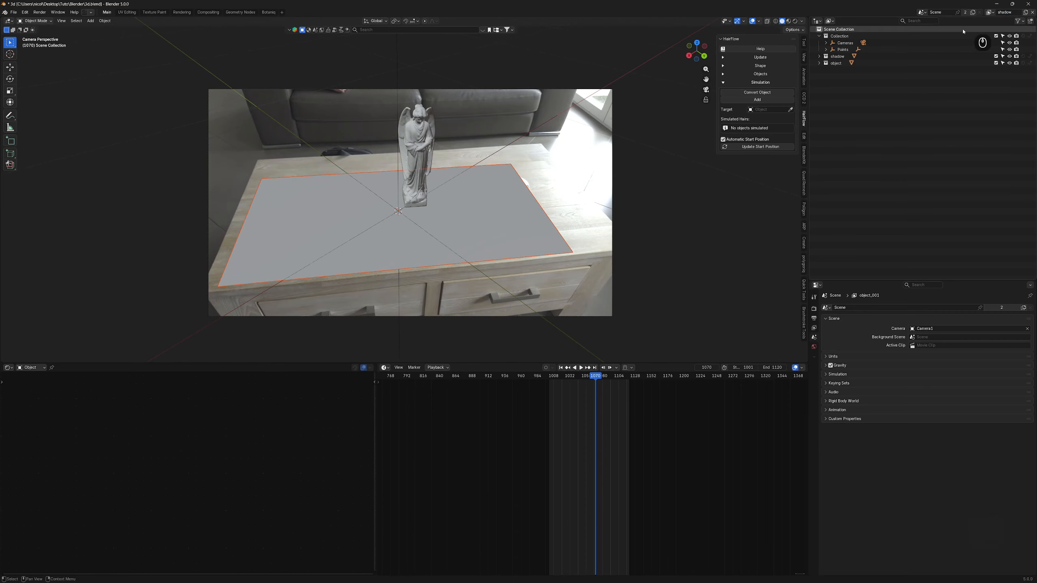
{"action": "left_click", "coordinate": [1030, 63]}
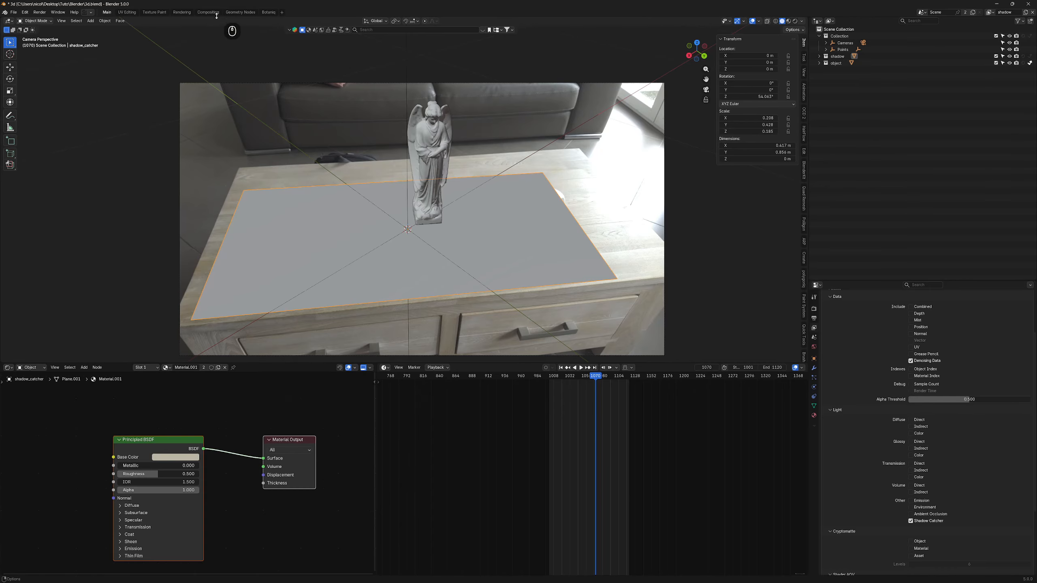
- Create a new compositor node tree in the Compositing workspace
{"action": "left_click", "coordinate": [207, 12]}
{"action": "left_click", "coordinate": [412, 22]}
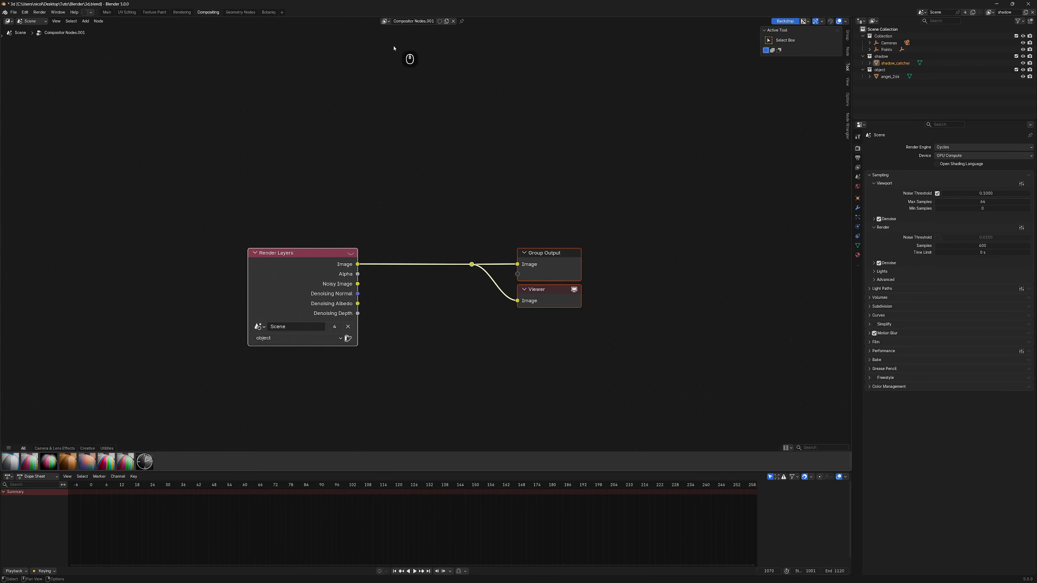
{"action": "middle_click_drag", "start_coordinate": [199, 232], "coordinate": [298, 148]}
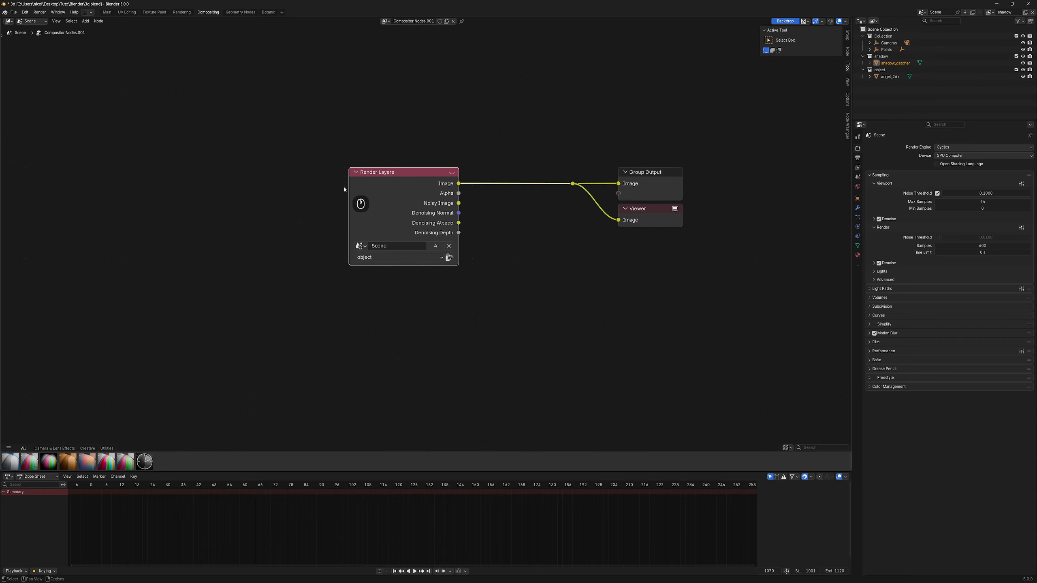
- Duplicate the Render Layers node and set the copy to the shadow view layer, stacked below
{"action": "middle_click_drag", "start_coordinate": [378, 213], "coordinate": [343, 187]}
{"action": "key", "text": "ctrl+c"}
{"action": "key", "text": "ctrl+v"}
{"action": "left_click_drag", "start_coordinate": [363, 293], "coordinate": [377, 332]}
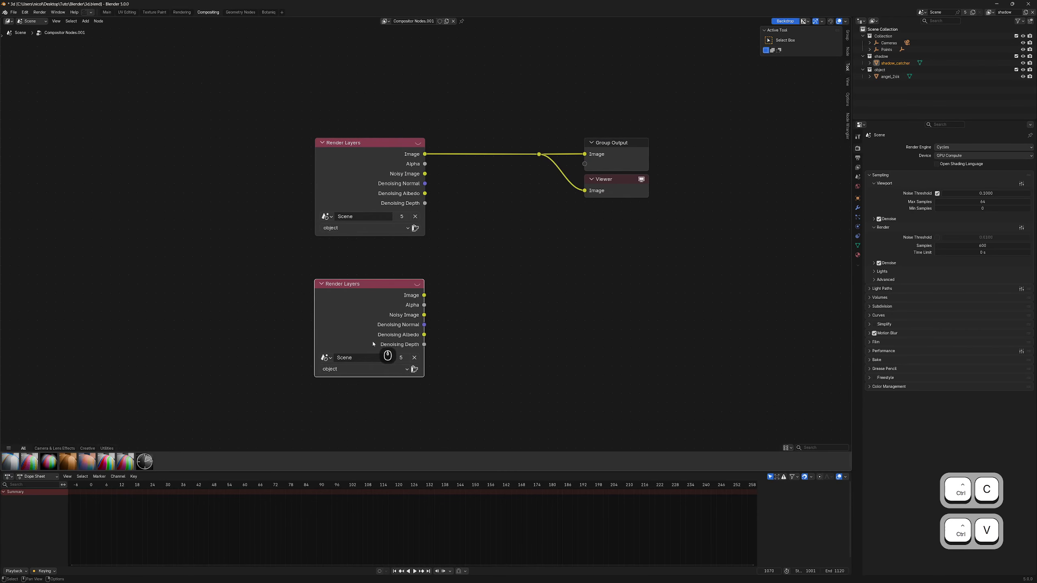
{"action": "left_click", "coordinate": [355, 369]}
{"action": "left_click", "coordinate": [339, 401]}
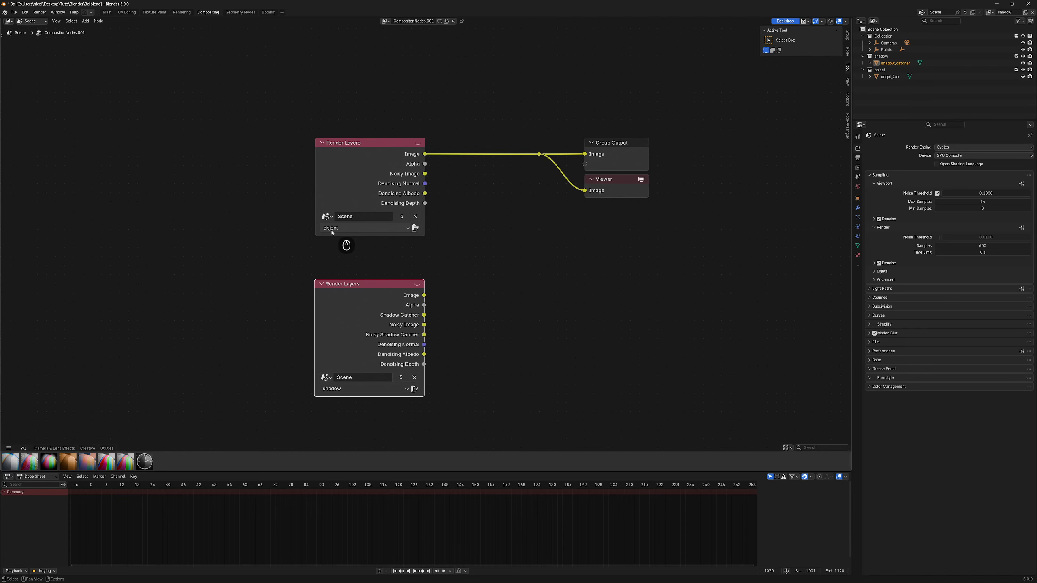
{"action": "left_click_drag", "start_coordinate": [359, 143], "coordinate": [319, 153]}
{"action": "left_click_drag", "start_coordinate": [349, 303], "coordinate": [311, 299]}
- Add two Denoise nodes beside the Render Layers nodes
{"action": "key", "text": "shift+a"}
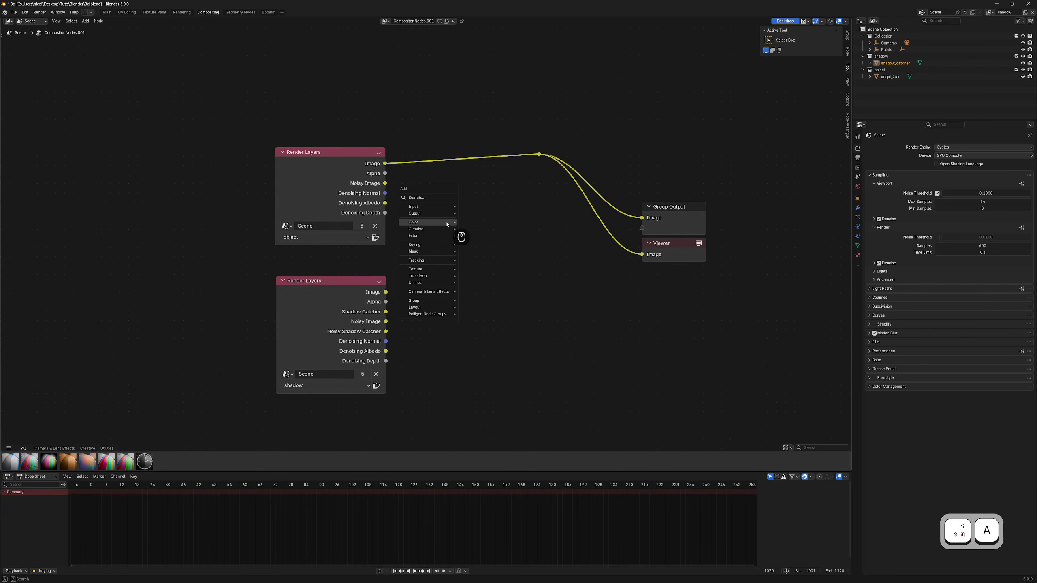
{"action": "type", "text": "den"}
{"action": "key", "text": "Return"}
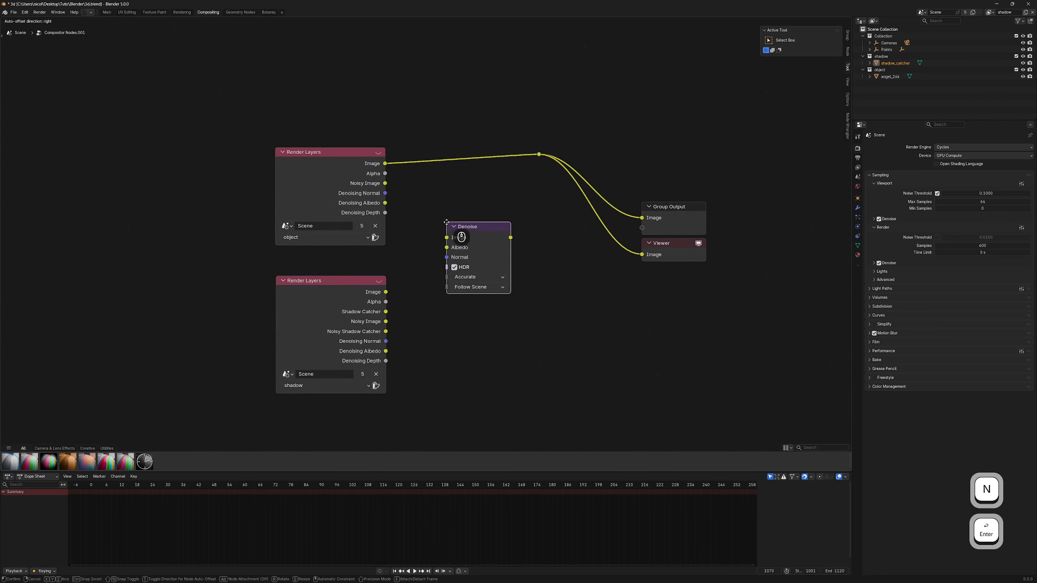
{"action": "left_click", "coordinate": [425, 192]}
{"action": "key", "text": "ctrl+c"}
{"action": "key", "text": "ctrl+v"}
{"action": "left_click_drag", "start_coordinate": [437, 297], "coordinate": [458, 302]}
{"action": "left_click_drag", "start_coordinate": [449, 196], "coordinate": [453, 140]}
- Wire Image, Denoising Normal and Albedo into the upper Denoise, and Shadow Catcher passes into the lower
{"action": "left_click_drag", "start_coordinate": [385, 193], "coordinate": [428, 170]}
{"action": "mouse_move", "coordinate": [384, 203]}
{"action": "left_mouse_down"}
{"action": "mouse_move", "coordinate": [414, 188]}
{"action": "mouse_move", "coordinate": [427, 161]}
{"action": "left_mouse_up"}
{"action": "left_click_drag", "start_coordinate": [454, 299], "coordinate": [441, 283]}
{"action": "left_click_drag", "start_coordinate": [386, 292], "coordinate": [423, 296]}
{"action": "left_click_drag", "start_coordinate": [385, 341], "coordinate": [419, 307]}
{"action": "left_click", "coordinate": [527, 302]}
{"action": "middle_click_drag", "start_coordinate": [534, 301], "coordinate": [485, 316]}
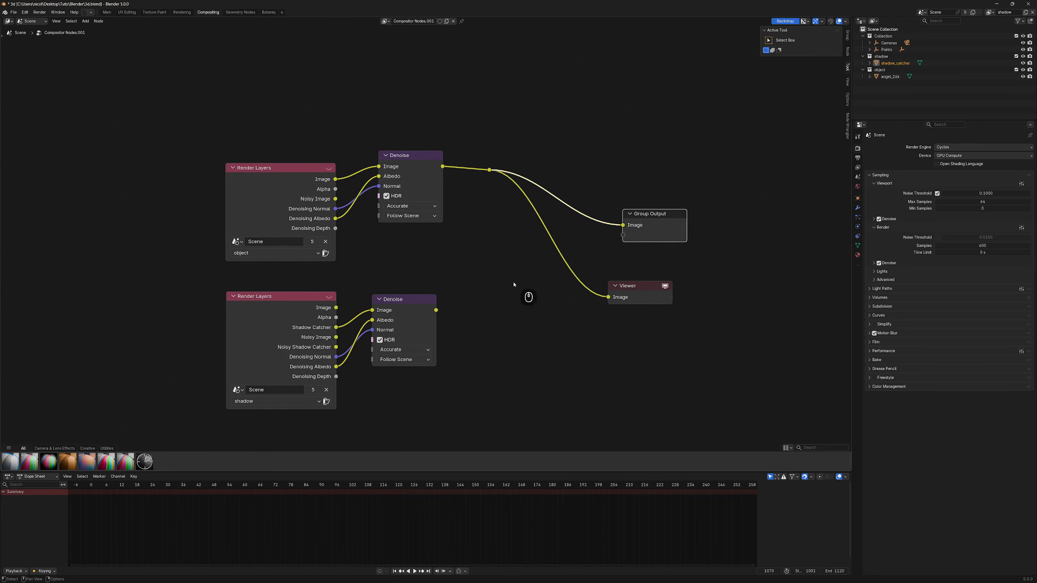
{"action": "key", "text": "shift+a"}
- Add a File Output node to the compositor
{"action": "type", "text": "file"}
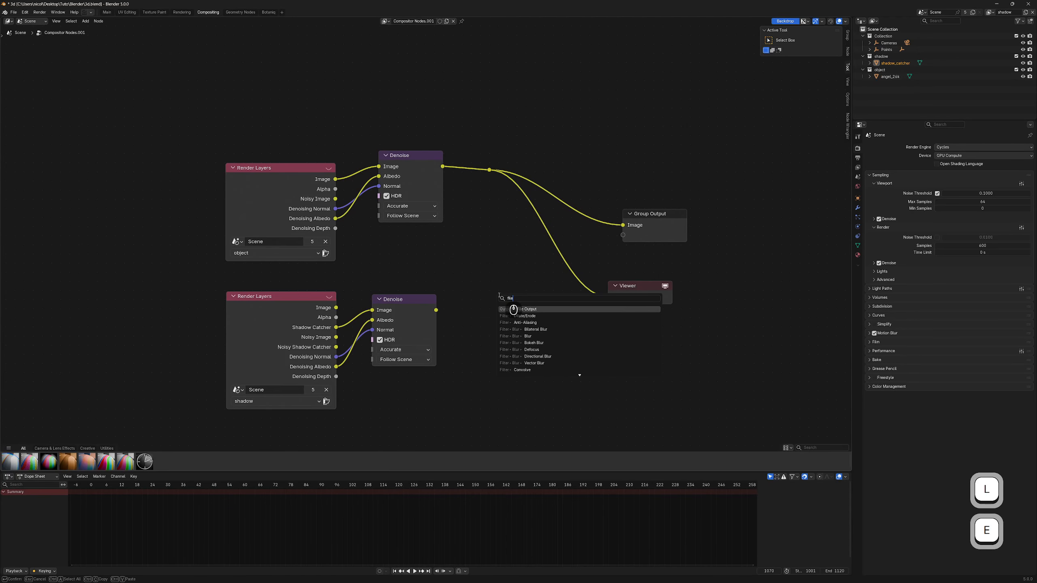
{"action": "left_click", "coordinate": [535, 309]}
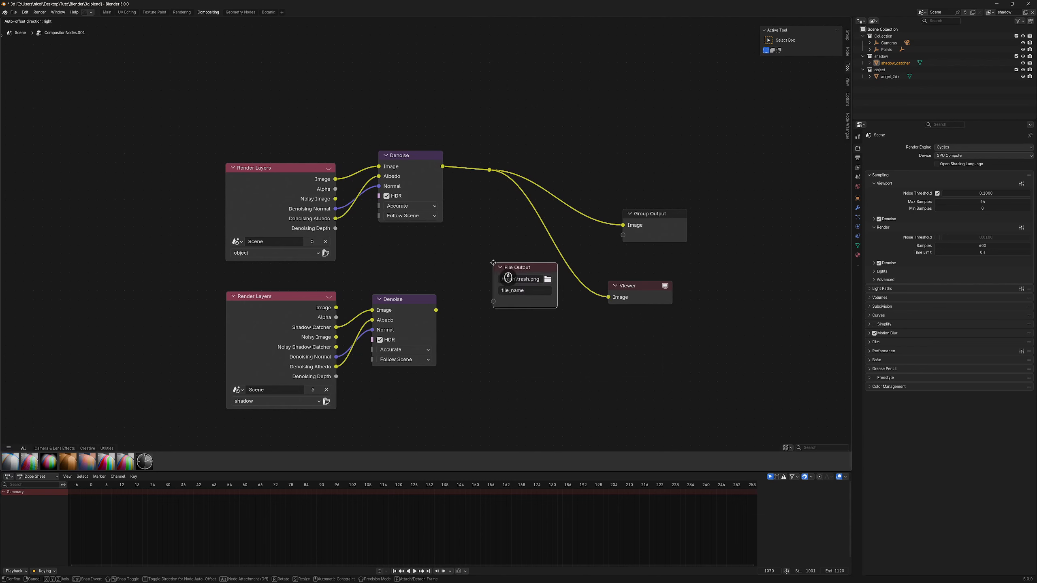
{"action": "left_click", "coordinate": [493, 263]}
{"action": "left_click_drag", "start_coordinate": [517, 269], "coordinate": [515, 257]}
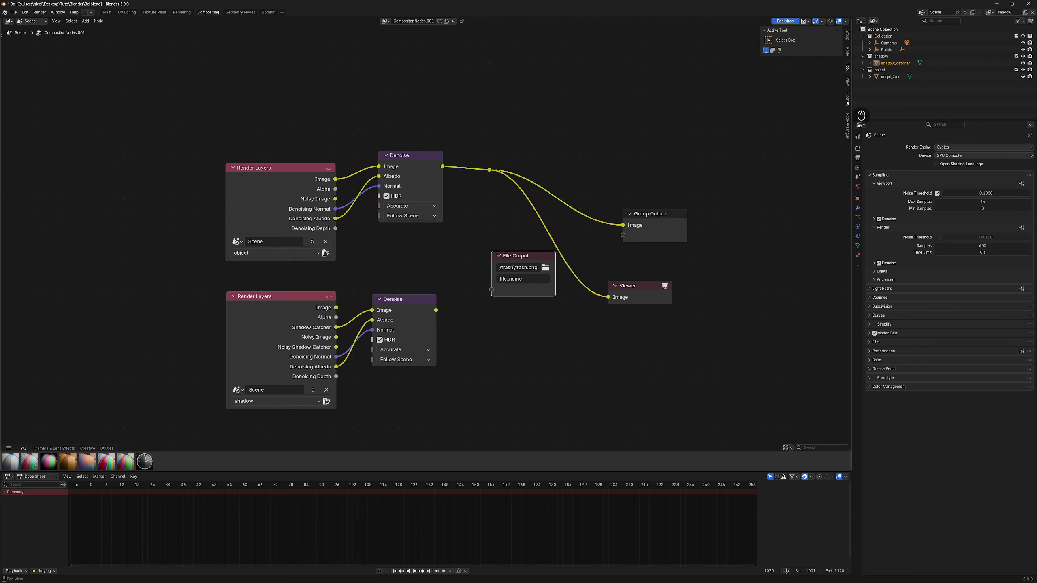
- Give the File Output node two input layers named object and shadow
{"action": "left_click", "coordinate": [847, 50]}
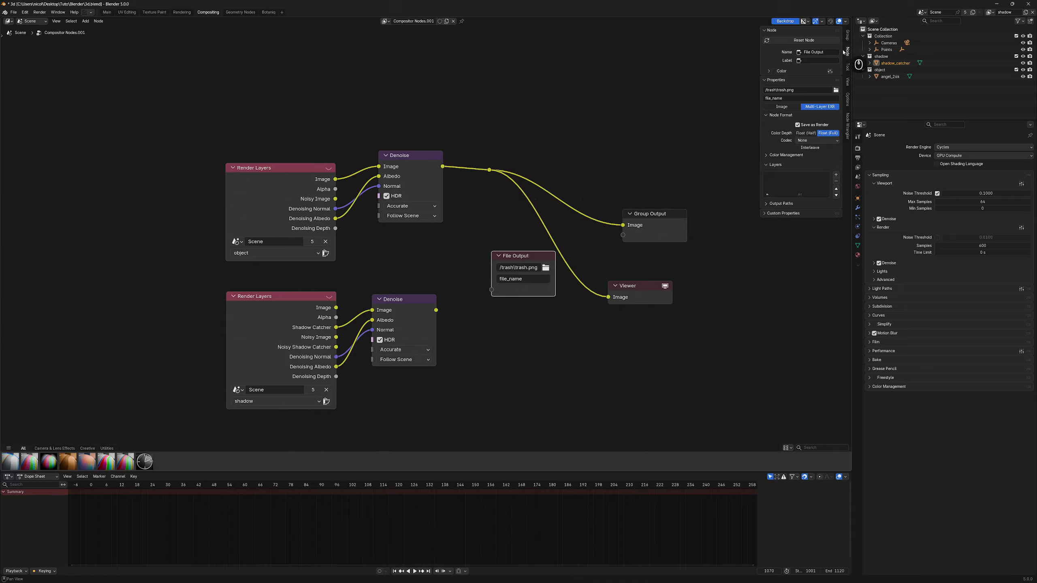
{"action": "left_click", "coordinate": [835, 175]}
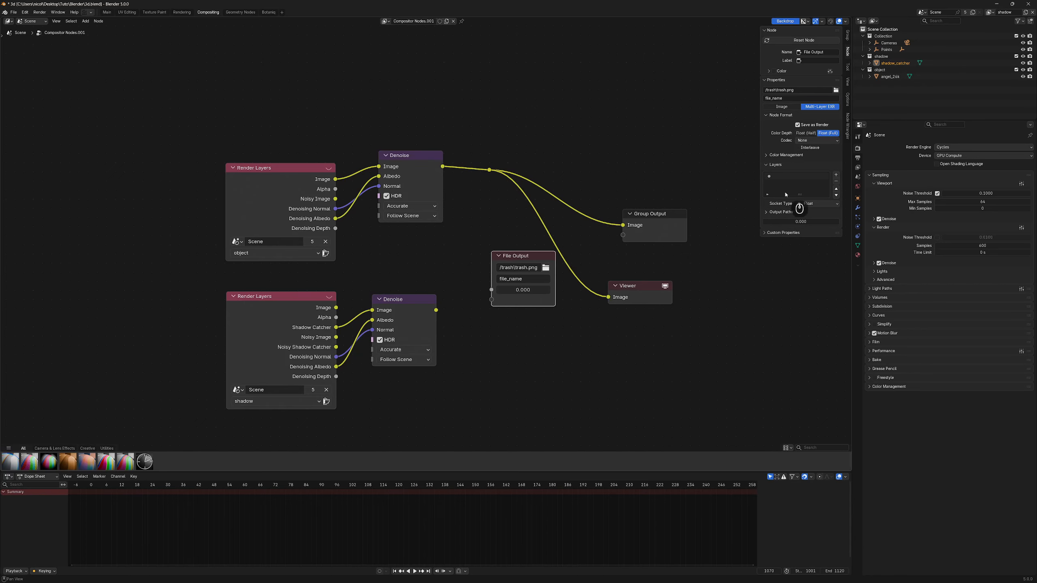
{"action": "double_click", "coordinate": [782, 175]}
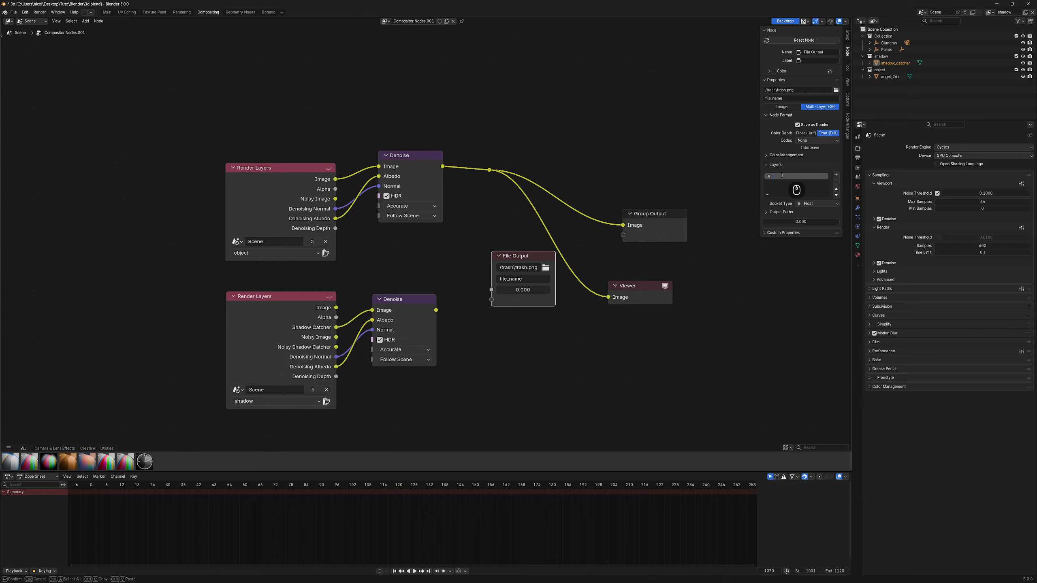
{"action": "type", "text": "object"}
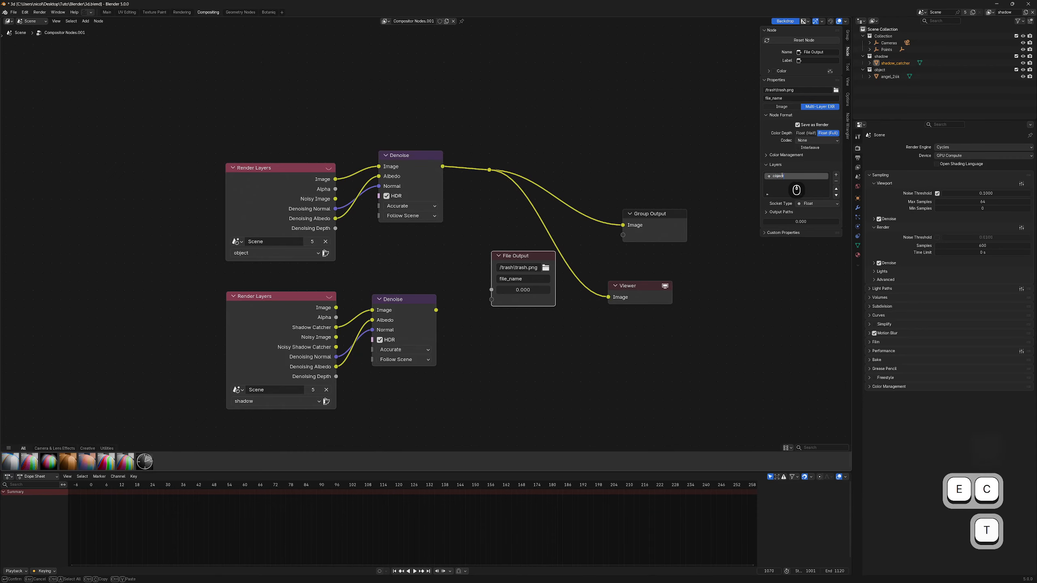
{"action": "key", "text": "Return"}
{"action": "left_click", "coordinate": [835, 174]}
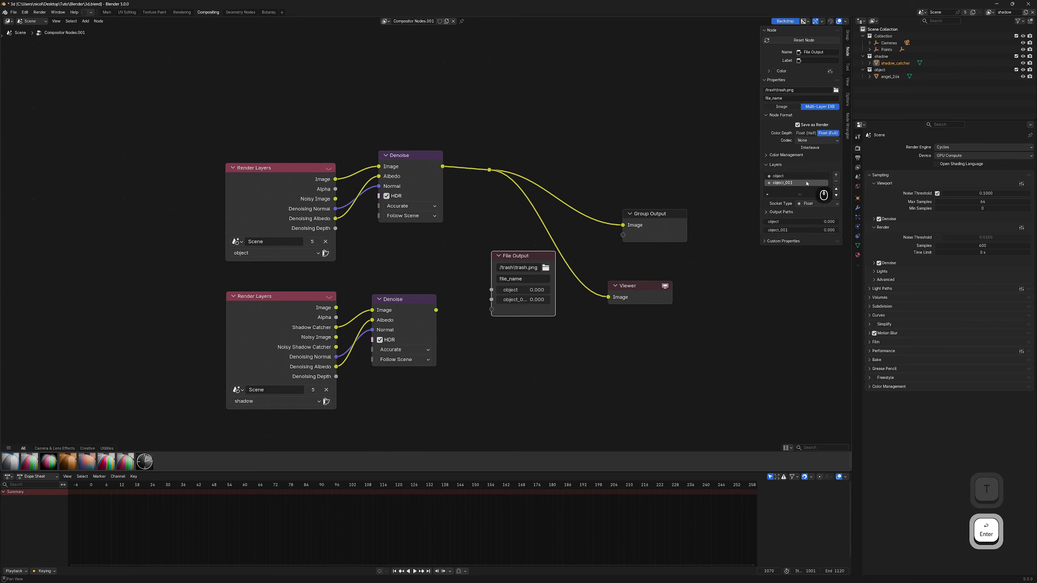
{"action": "double_click", "coordinate": [780, 182]}
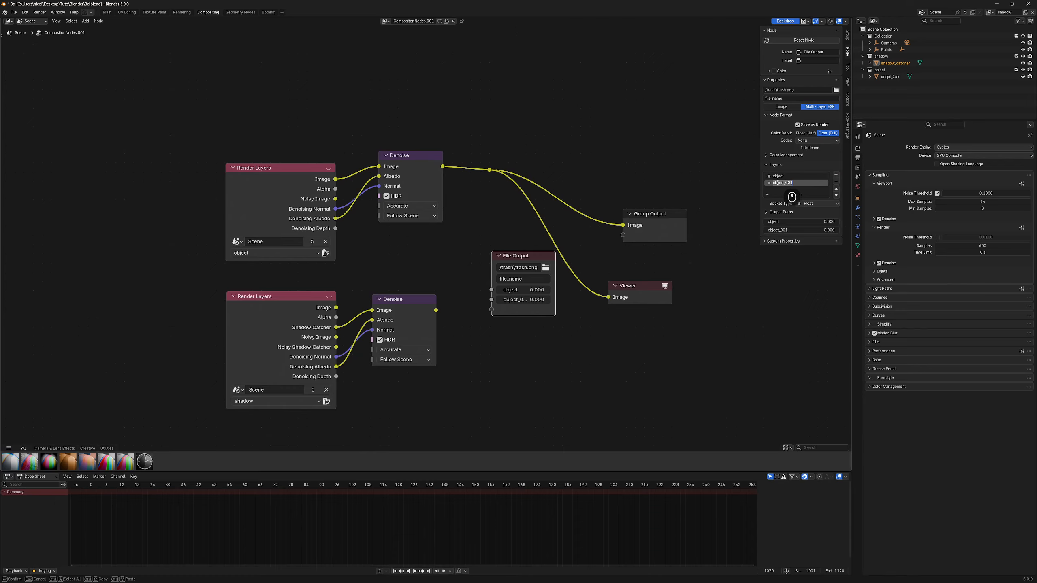
{"action": "type", "text": "sh"}
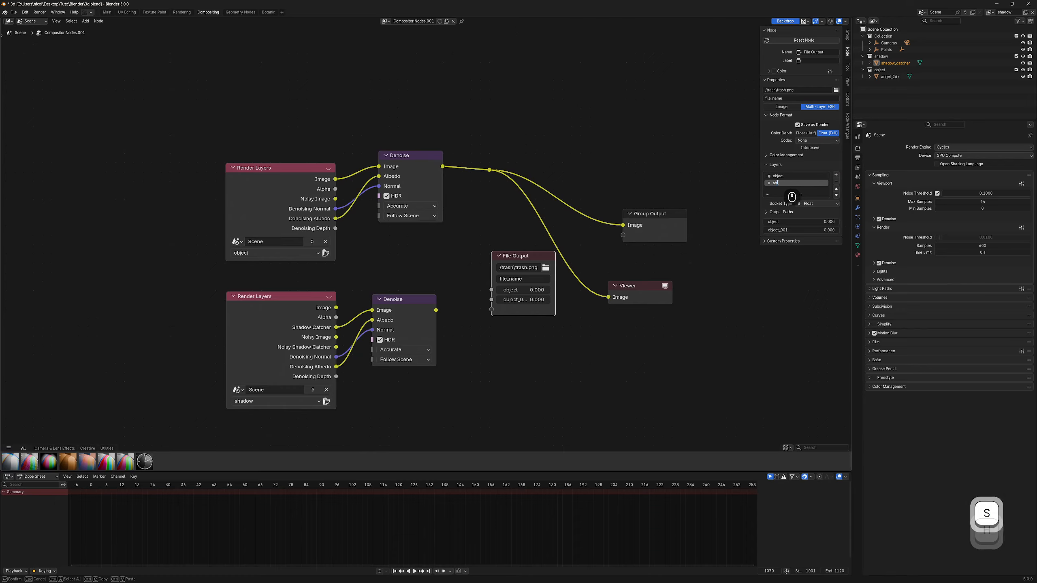
{"action": "type", "text": "od"}
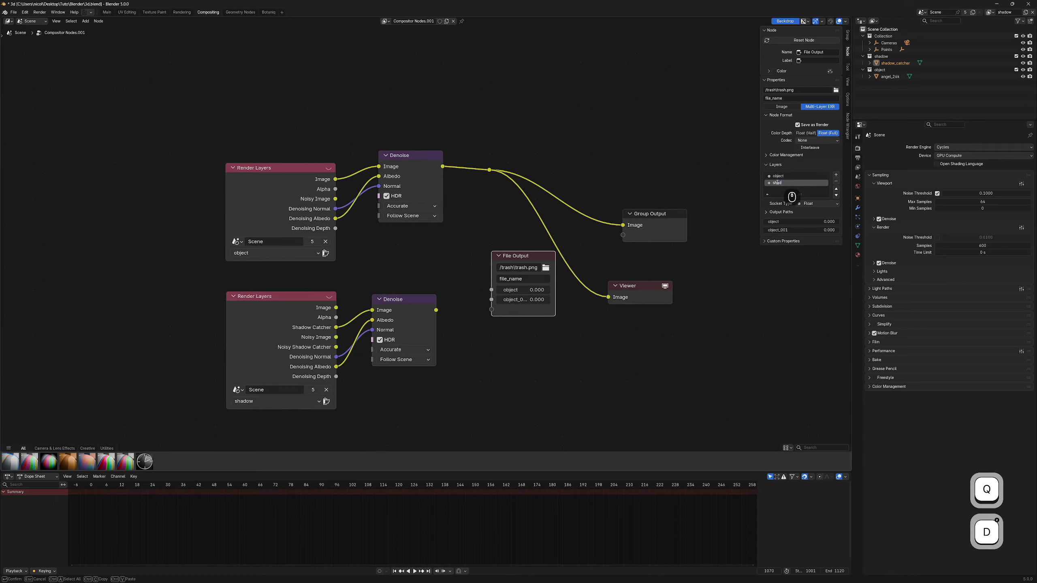
{"action": "type", "text": "ow"}
{"action": "key", "text": "Return"}
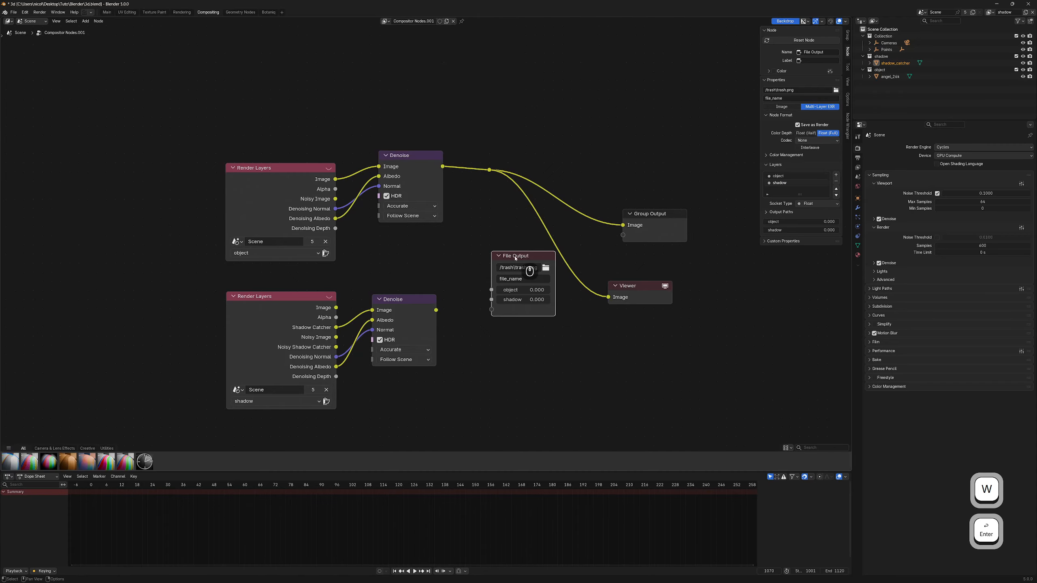
- Link the denoised object and shadow images into the File Output's object and shadow inputs
{"action": "left_click_drag", "start_coordinate": [515, 258], "coordinate": [503, 248]}
{"action": "left_click_drag", "start_coordinate": [489, 170], "coordinate": [478, 280]}
{"action": "left_click_drag", "start_coordinate": [510, 245], "coordinate": [589, 110]}
{"action": "left_click_drag", "start_coordinate": [436, 310], "coordinate": [571, 179]}
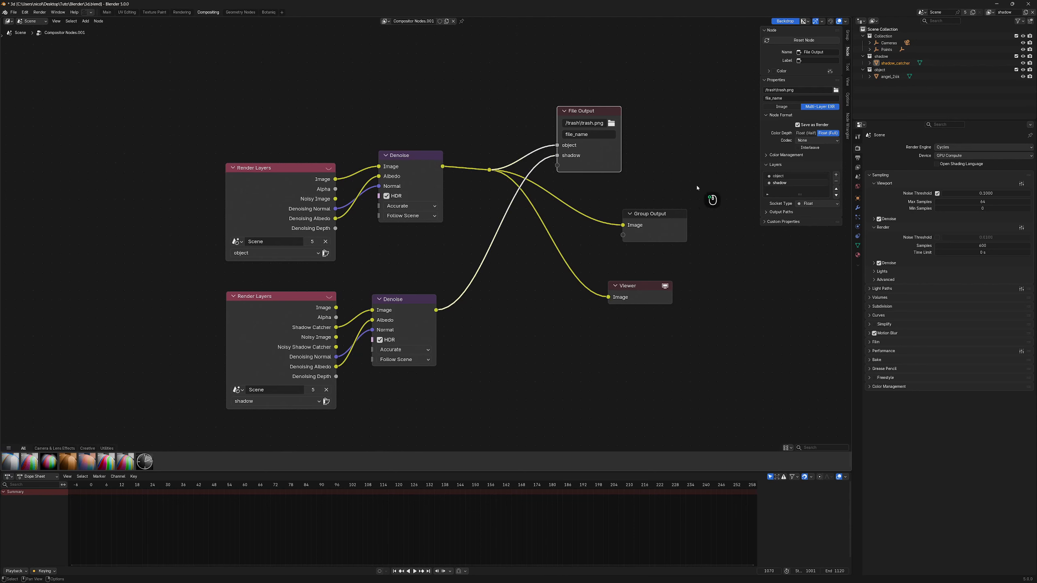
{"action": "left_click_drag", "start_coordinate": [696, 186], "coordinate": [621, 333]}
- Delete the Group Output node and reposition the File Output node
{"action": "left_click", "coordinate": [631, 228]}
{"action": "key", "text": "x"}
{"action": "left_click_drag", "start_coordinate": [628, 285], "coordinate": [688, 230]}
{"action": "left_click_drag", "start_coordinate": [576, 115], "coordinate": [575, 272]}
{"action": "scroll", "coordinate": [468, 295], "scroll_direction": "up", "scroll_amount": 3}
- Set the File Output path to a new 'render' folder in Desktop/Tuto/Blender
{"action": "left_click", "coordinate": [684, 270]}
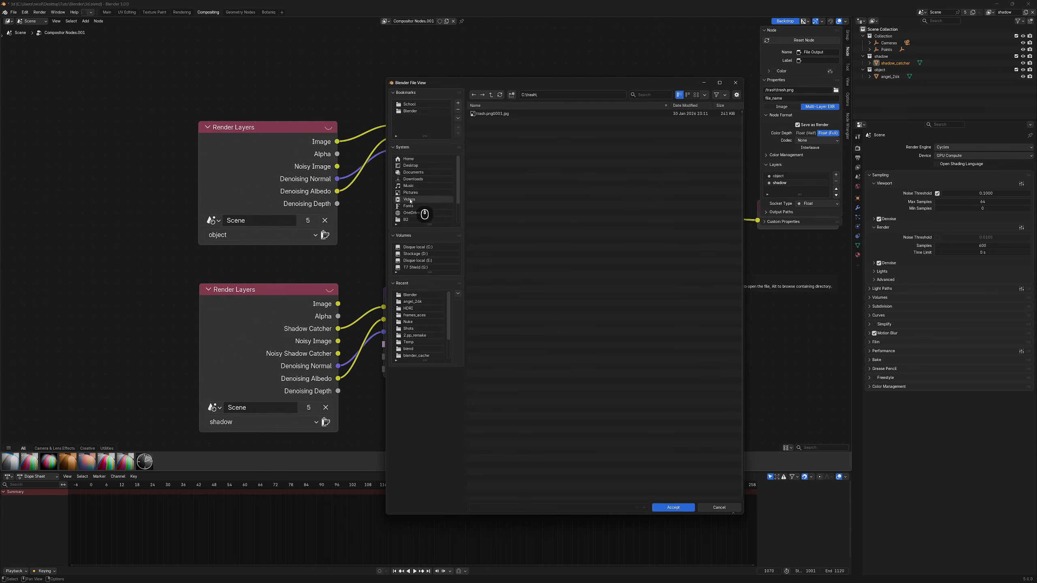
{"action": "left_click", "coordinate": [410, 166]}
{"action": "double_click", "coordinate": [486, 128]}
{"action": "double_click", "coordinate": [485, 115]}
{"action": "right_click", "coordinate": [484, 182]}
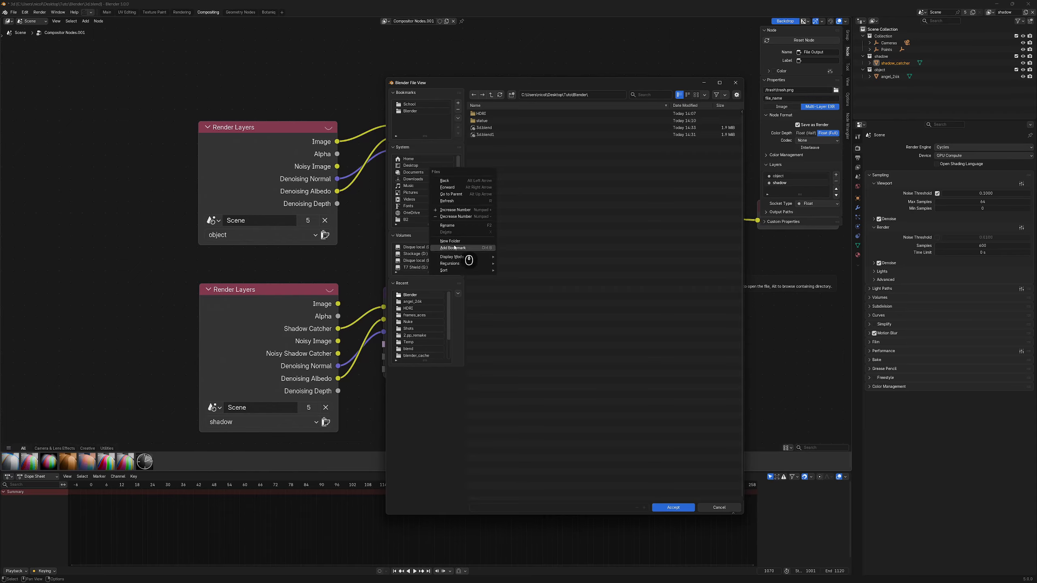
{"action": "left_click", "coordinate": [454, 246]}
{"action": "type", "text": "render"}
{"action": "key", "text": "Return"}
{"action": "double_click", "coordinate": [486, 124]}
{"action": "left_click", "coordinate": [668, 507]}
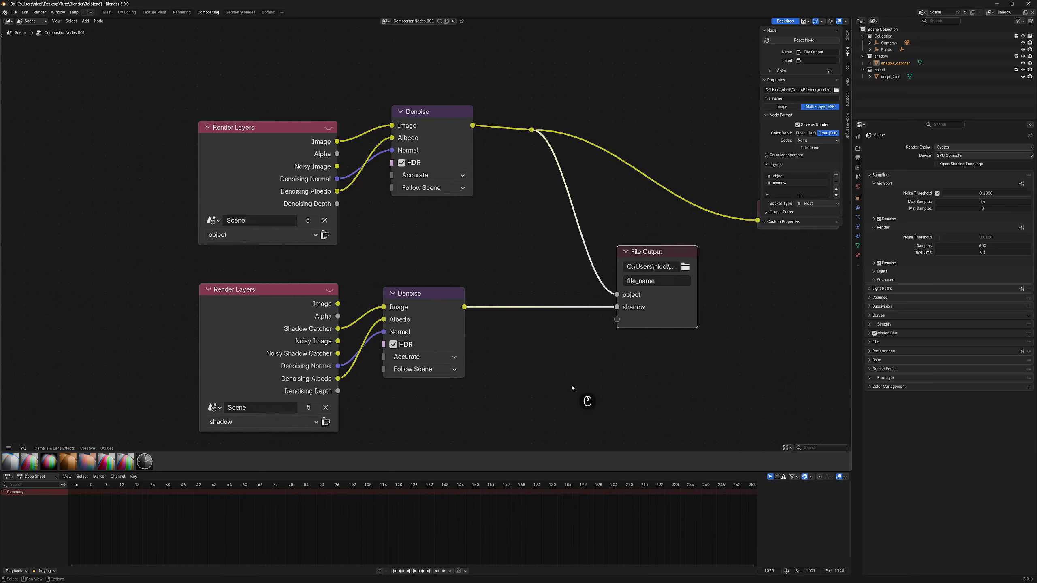
- Name the output files frames####
{"action": "middle_click_drag", "start_coordinate": [572, 388], "coordinate": [510, 388]}
{"action": "left_click_drag", "start_coordinate": [604, 252], "coordinate": [626, 258]}
{"action": "left_click", "coordinate": [629, 288]}
{"action": "type", "text": "frames####"}
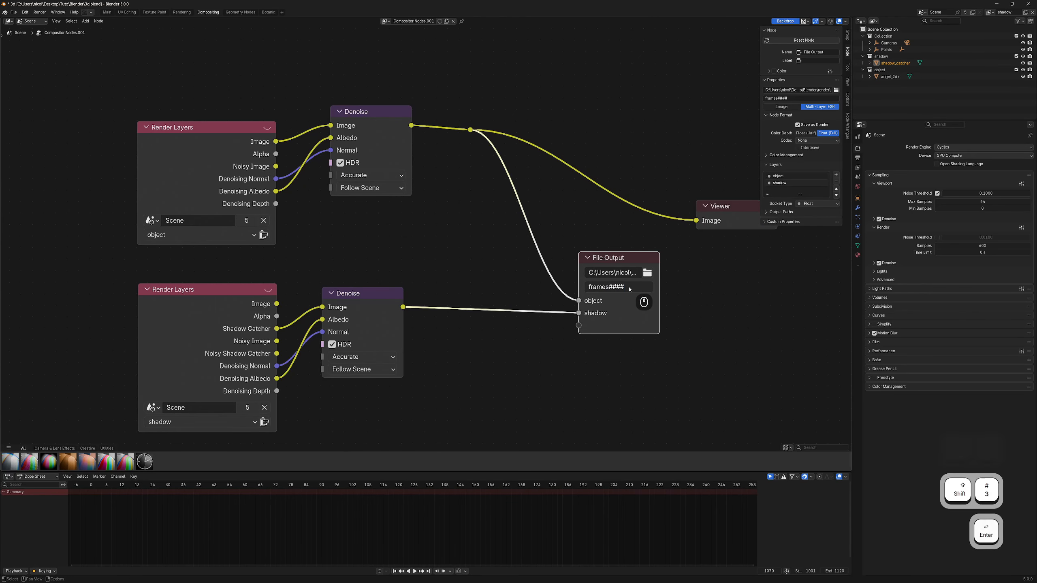
{"action": "key", "text": "Return"}
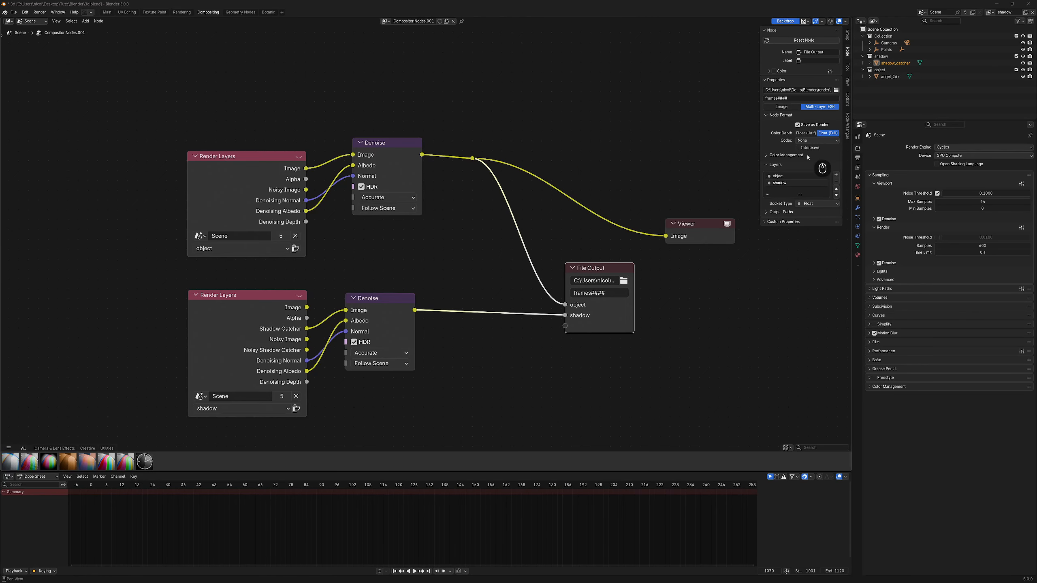
- Set both the object and shadow socket types to Color
{"action": "left_click", "coordinate": [784, 177]}
{"action": "left_click", "coordinate": [812, 203]}
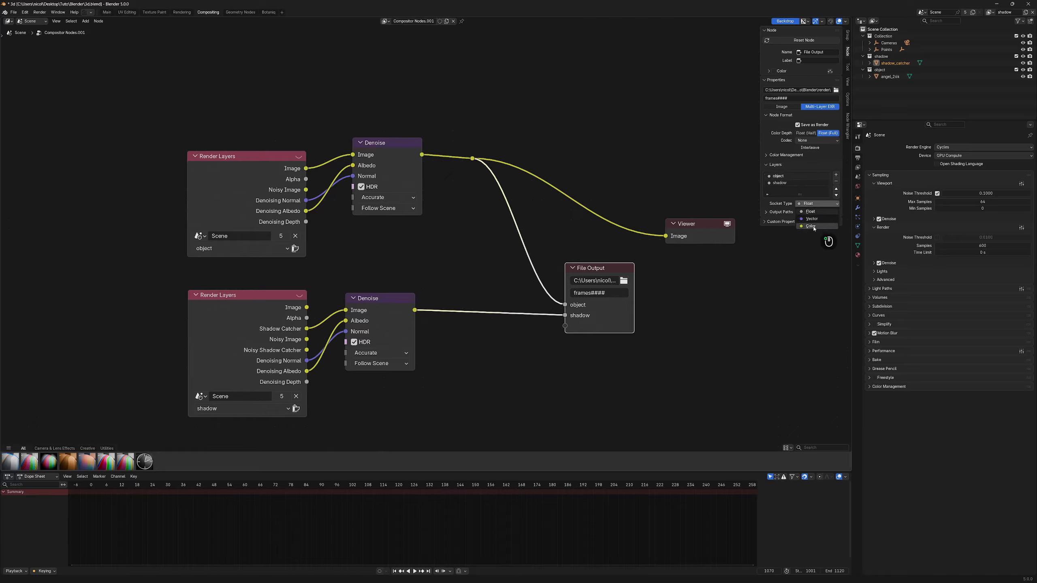
{"action": "left_click", "coordinate": [812, 226]}
{"action": "left_click", "coordinate": [781, 183]}
{"action": "left_click", "coordinate": [806, 203]}
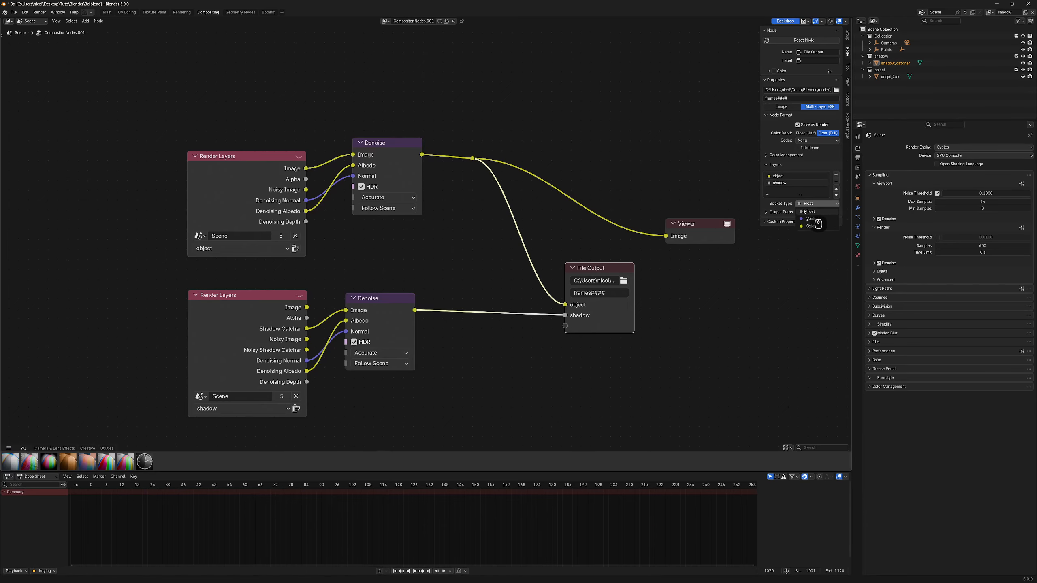
{"action": "left_click", "coordinate": [810, 226]}
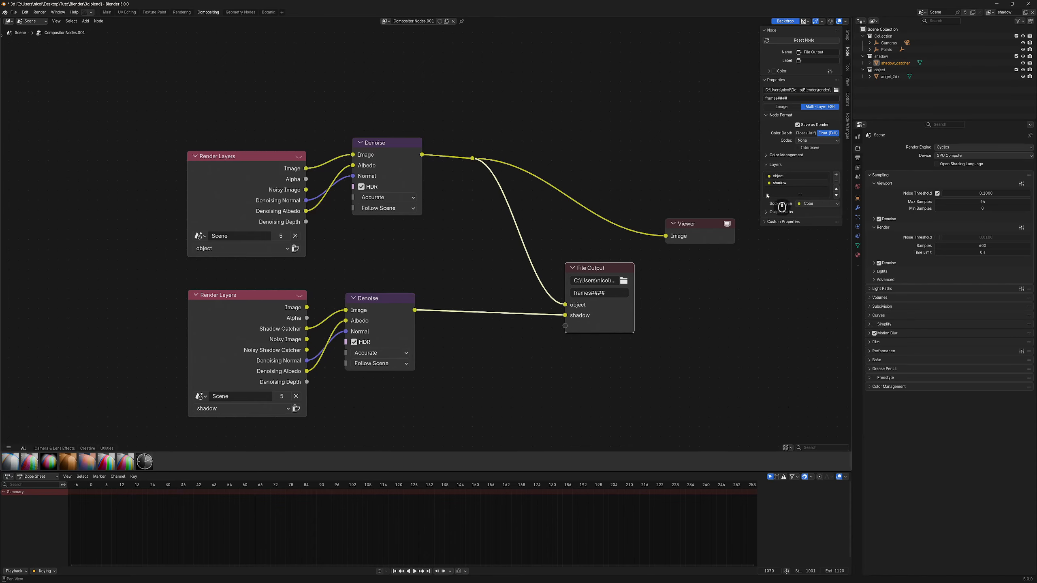
- Set colour depth to Float (Half) and the codec to DWAA (lossy)
{"action": "middle_click_drag", "start_coordinate": [567, 316], "coordinate": [522, 277]}
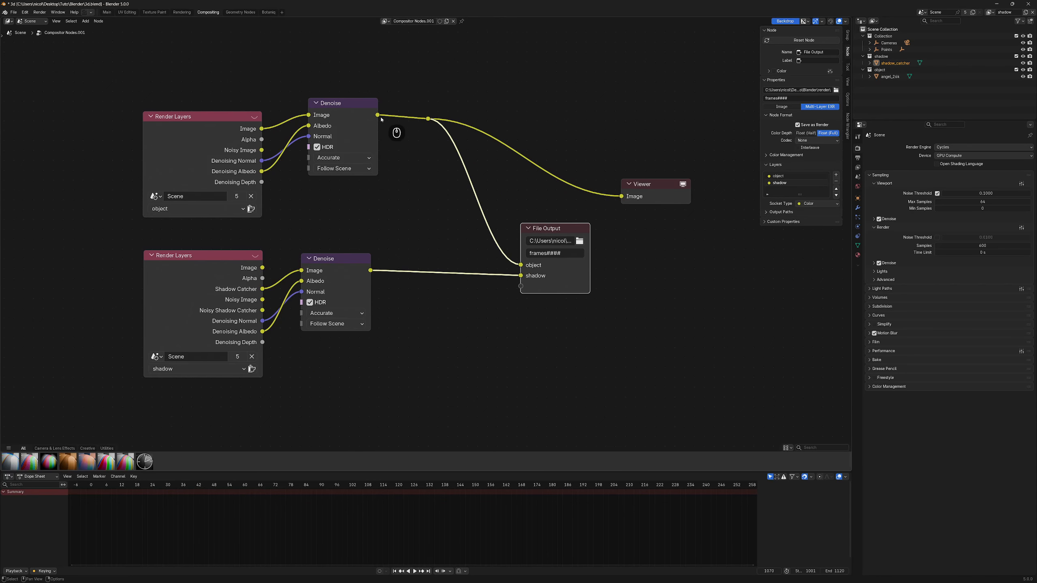
{"action": "middle_click_drag", "start_coordinate": [424, 333], "coordinate": [440, 340]}
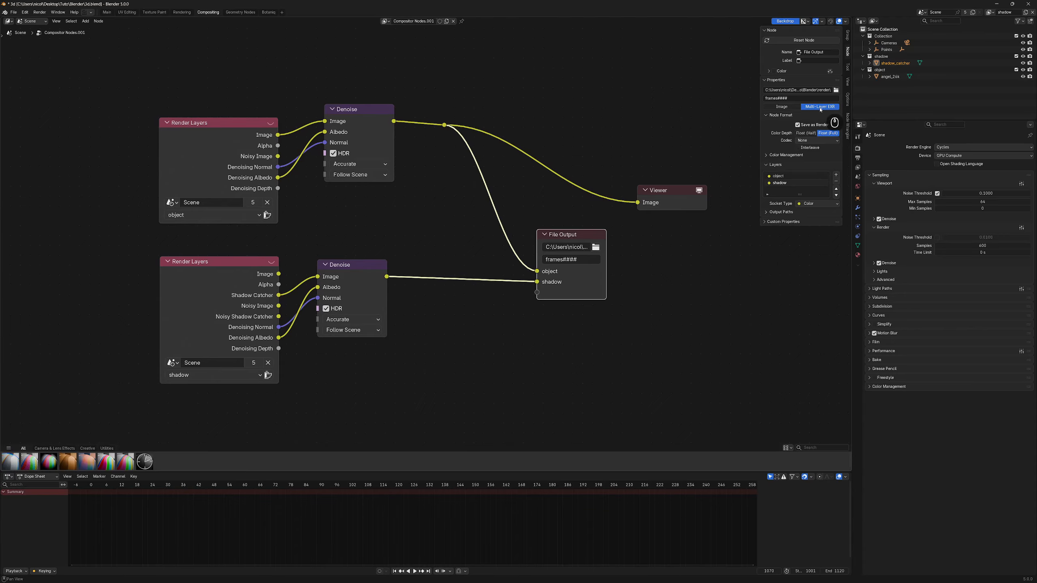
{"action": "left_click", "coordinate": [810, 134]}
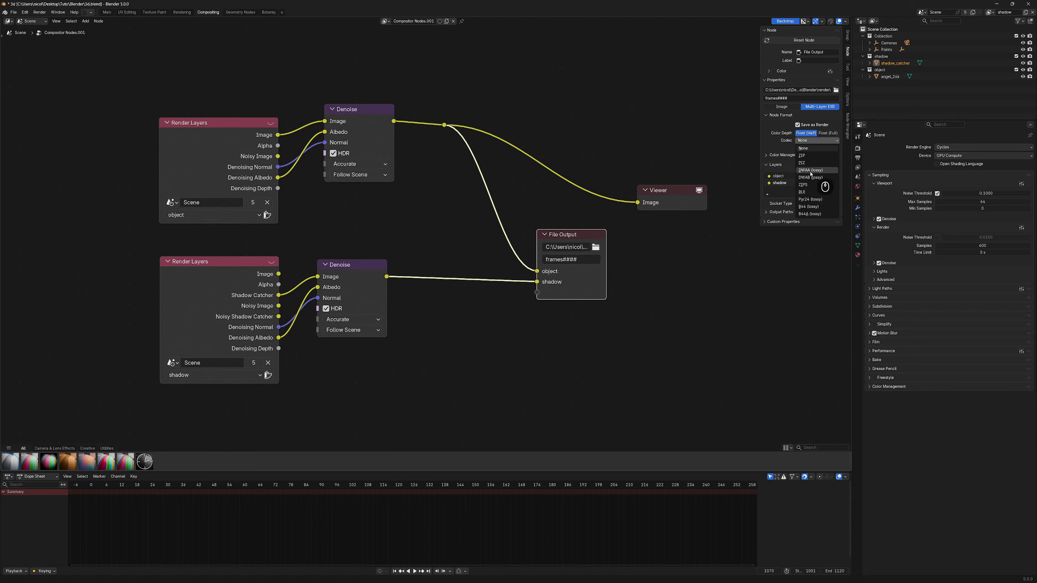
{"action": "left_click", "coordinate": [811, 170]}
{"action": "left_click", "coordinate": [788, 163]}
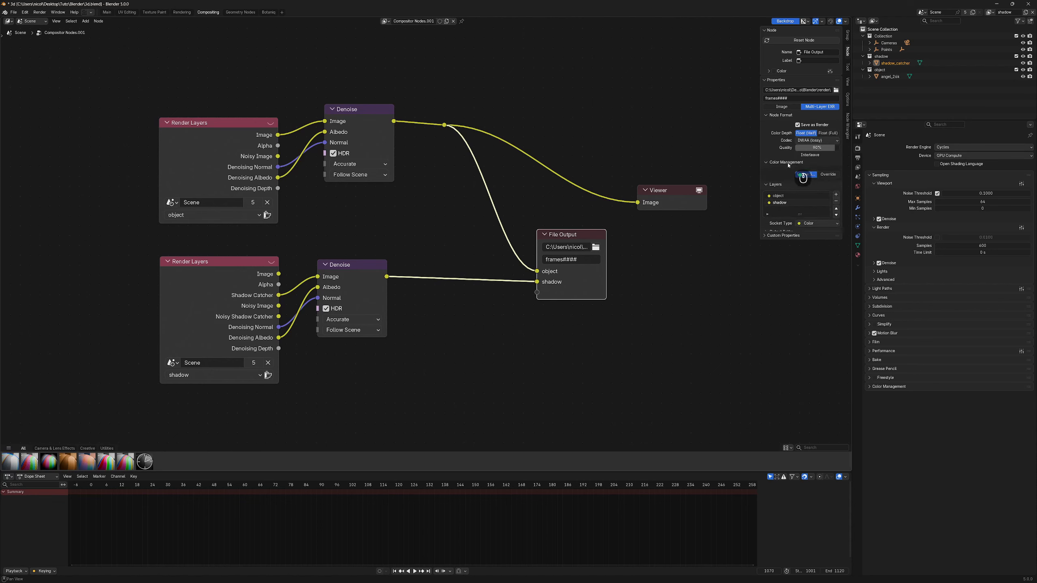
- Save the blend file and lower the JPEG quality in the render output settings
{"action": "key", "text": "ctrl+s"}
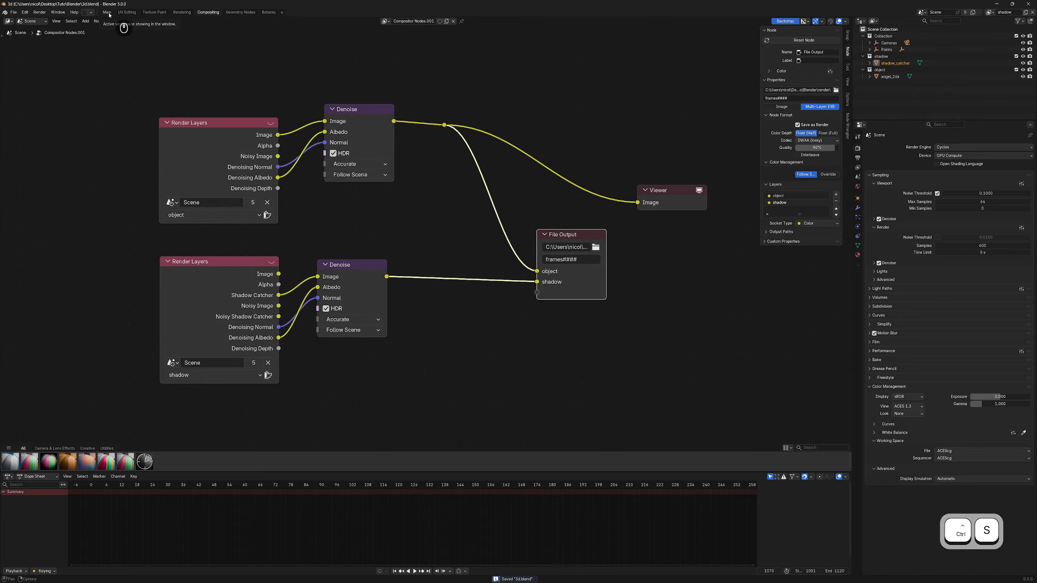
{"action": "left_click", "coordinate": [858, 157]}
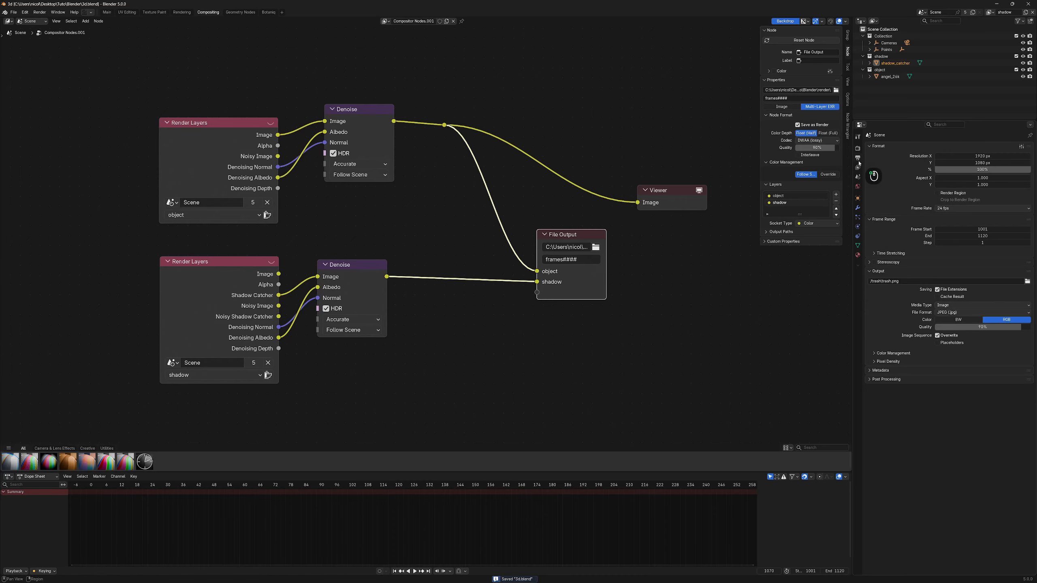
{"action": "left_click", "coordinate": [873, 283]}
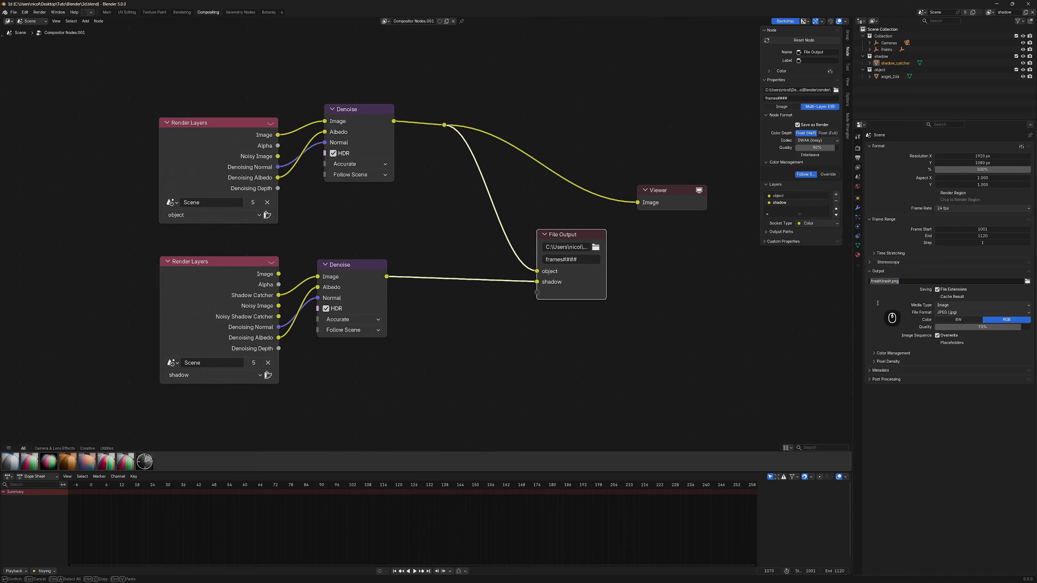
{"action": "left_click", "coordinate": [878, 304]}
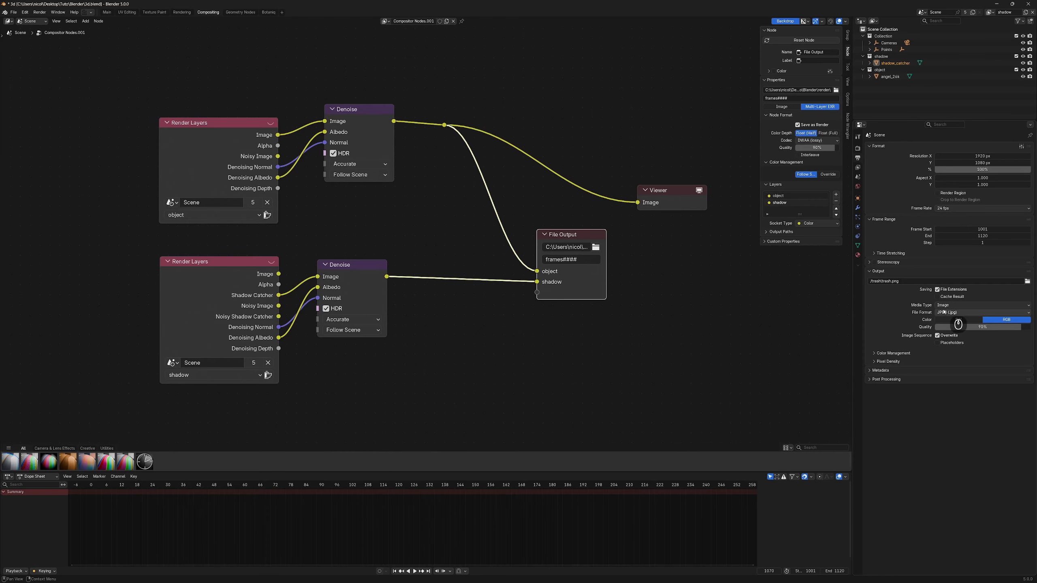
{"action": "left_click_drag", "start_coordinate": [997, 328], "coordinate": [934, 329]}
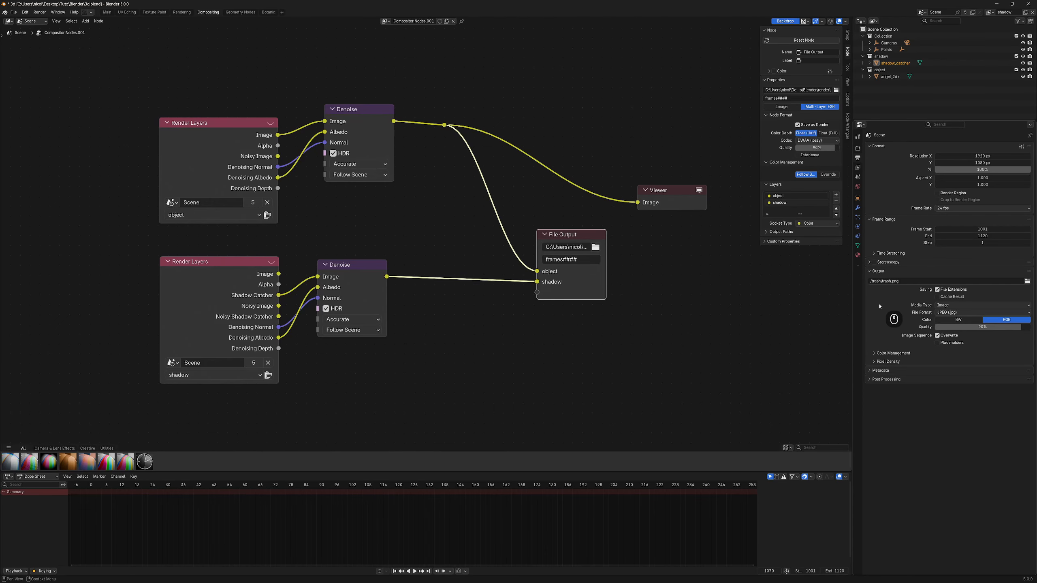
{"action": "left_click_drag", "start_coordinate": [996, 328], "coordinate": [935, 329]}
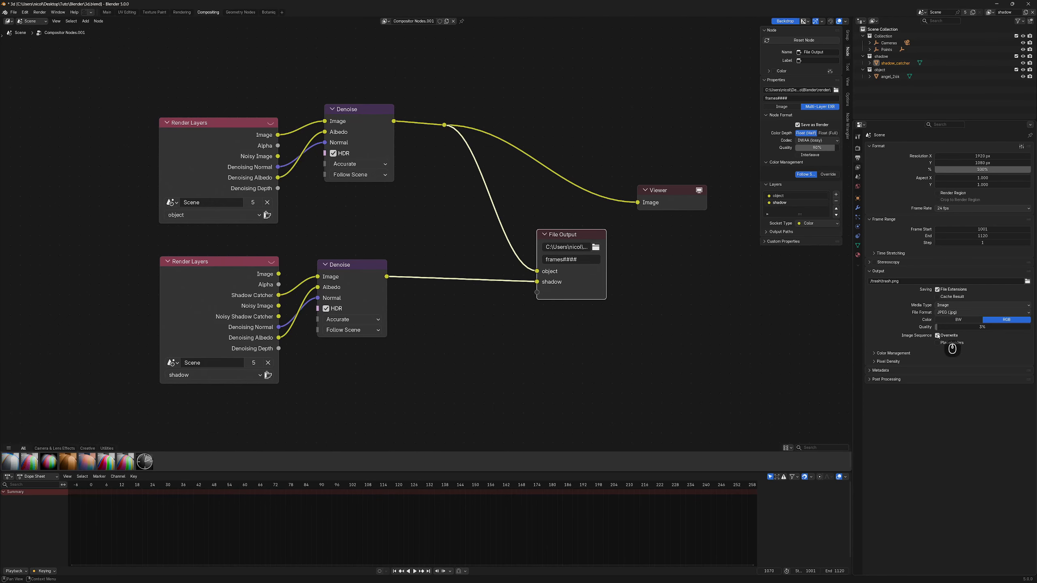
{"action": "scroll", "coordinate": [800, 184], "scroll_direction": "down", "scroll_amount": 1}
- Render the full animation with Ctrl+F12 and watch the Render Result full size
{"action": "key", "text": "ctrl+F12"}
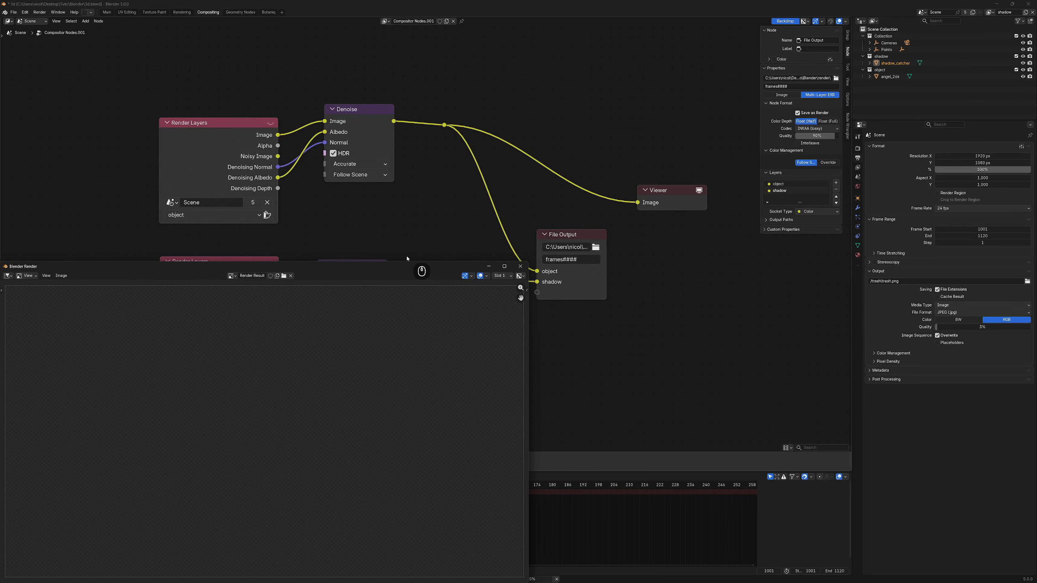
{"action": "left_click", "coordinate": [237, 46]}
{"action": "left_click", "coordinate": [182, 11]}
{"action": "scroll", "coordinate": [402, 268], "scroll_direction": "up", "scroll_amount": 1}
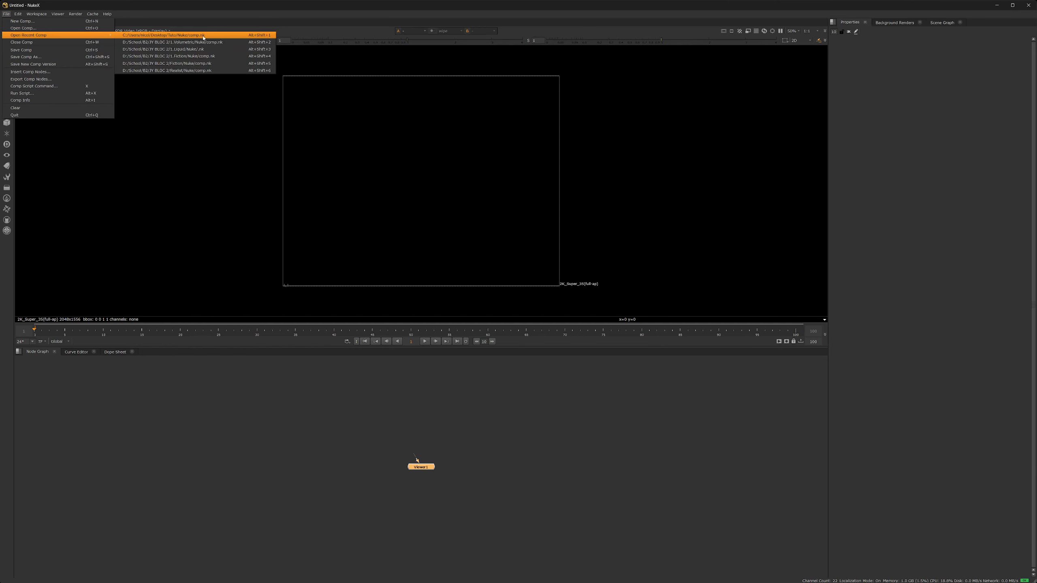
- Reopen comp.nk and set a Reformat node's output format to HD_1080
{"action": "left_click", "coordinate": [202, 36]}
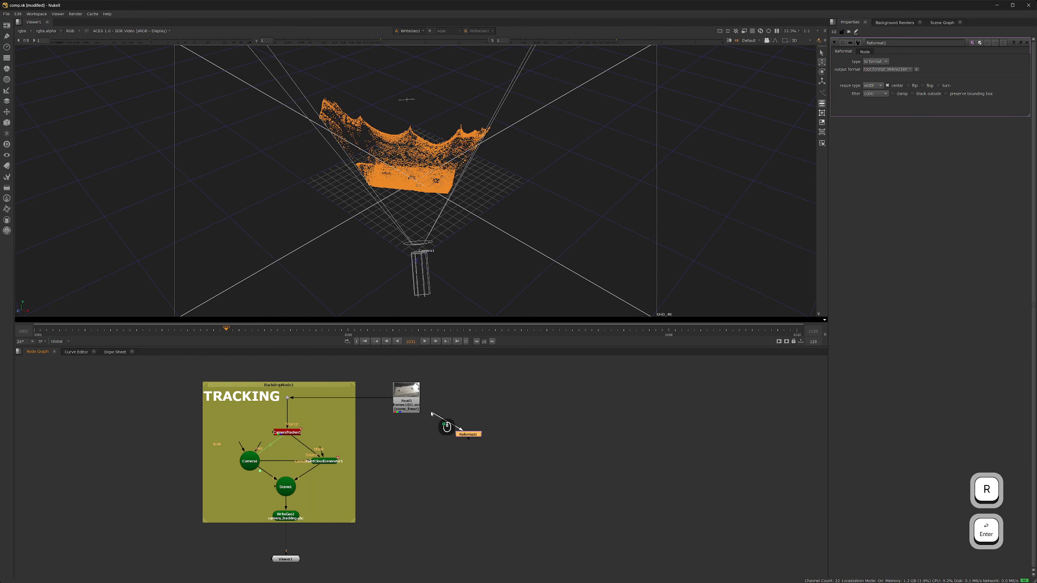
{"action": "left_click_drag", "start_coordinate": [468, 433], "coordinate": [477, 398]}
{"action": "left_click", "coordinate": [897, 69]}
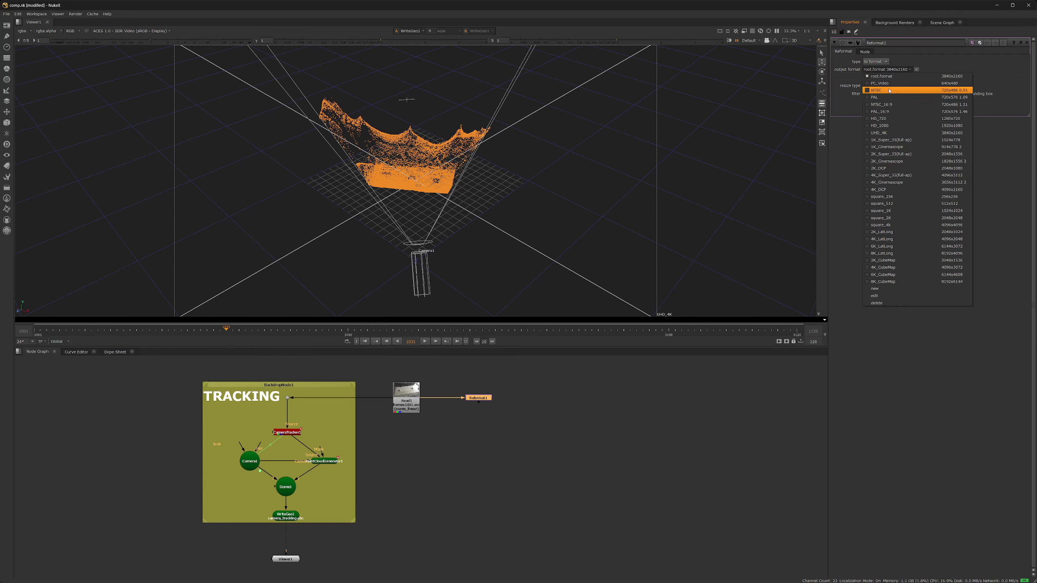
{"action": "left_click", "coordinate": [884, 125]}
{"action": "scroll", "coordinate": [436, 439], "scroll_direction": "up", "scroll_amount": 4}
{"action": "scroll", "coordinate": [437, 440], "scroll_direction": "down", "scroll_amount": 4}
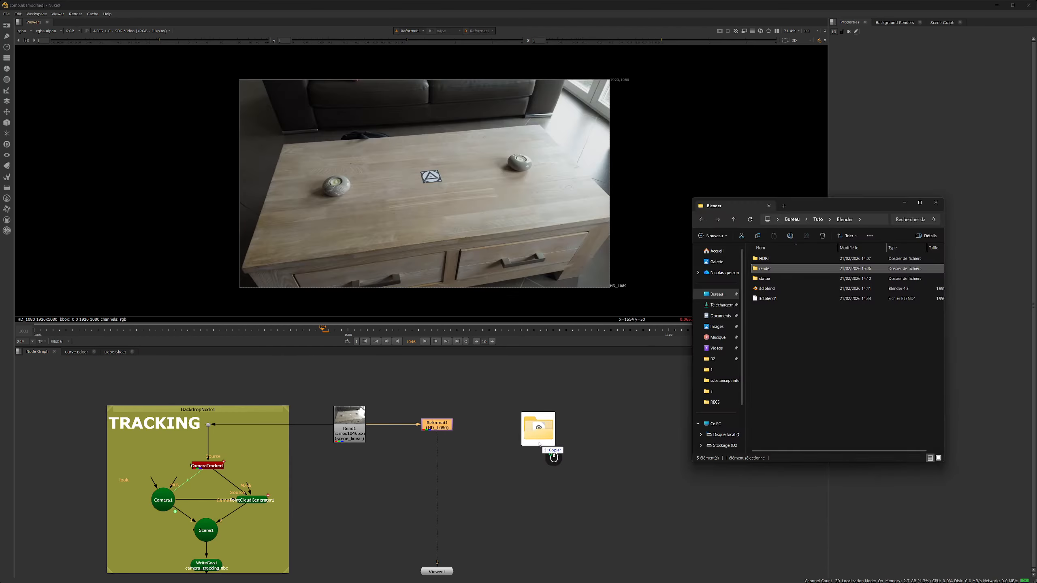
- Bring the rendered EXR frame sequence into the comp as Read2
{"action": "left_click_drag", "start_coordinate": [551, 454], "coordinate": [537, 441]}
{"action": "middle_click_drag", "start_coordinate": [442, 492], "coordinate": [472, 452]}
{"action": "left_click", "coordinate": [561, 388]}
{"action": "middle_click_drag", "start_coordinate": [561, 388], "coordinate": [551, 403]}
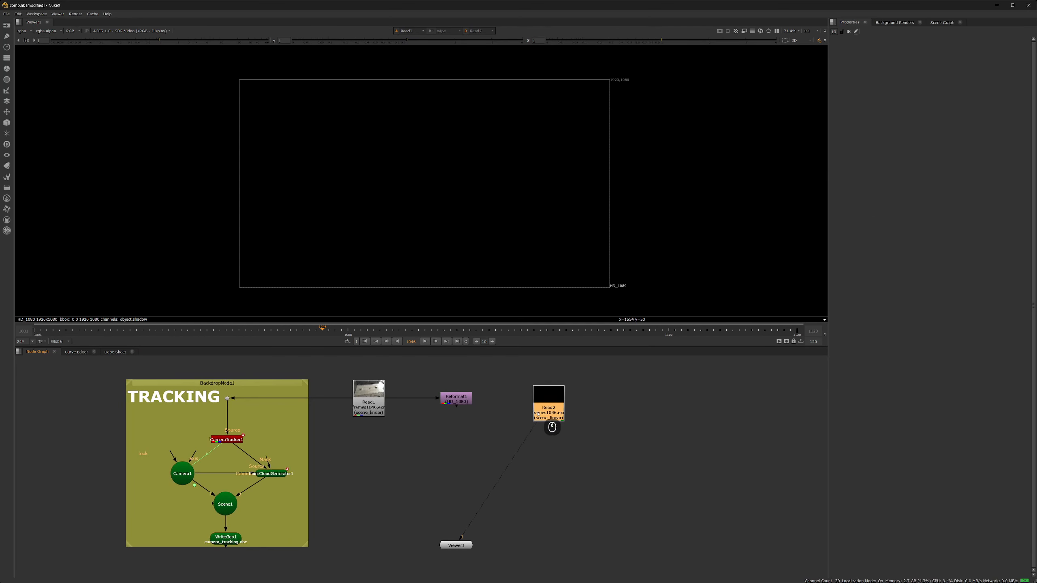
- Add Shuffle1 under Read2 and Merge1 combining Shuffle1 (A) over Reformat1 (B)
{"action": "key", "text": "Tab"}
{"action": "type", "text": "shu"}
{"action": "key", "text": "Return"}
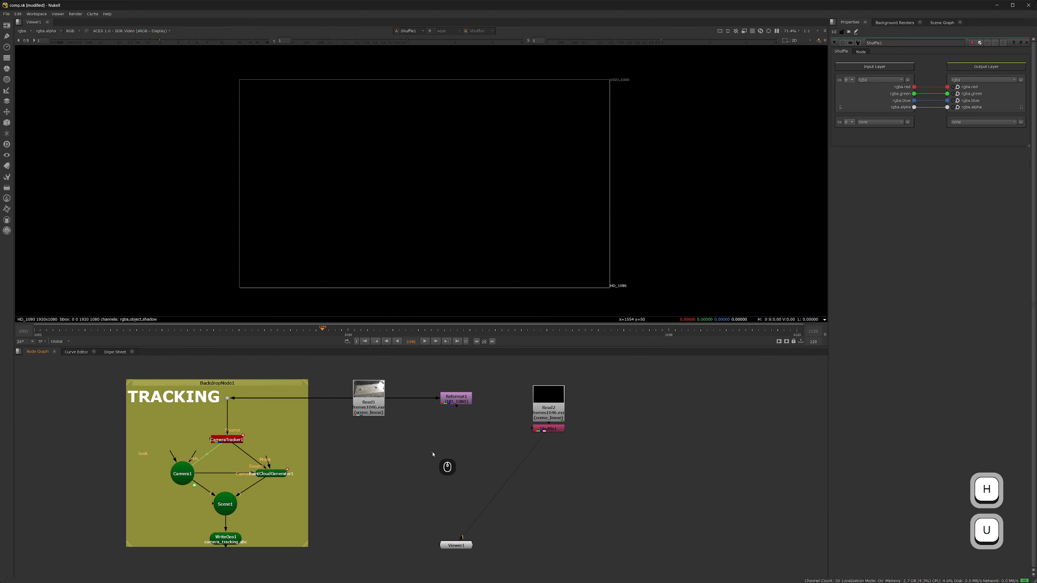
{"action": "key", "text": "m"}
{"action": "left_click_drag", "start_coordinate": [456, 441], "coordinate": [456, 403]}
{"action": "left_click_drag", "start_coordinate": [474, 447], "coordinate": [544, 429]}
{"action": "mouse_move", "coordinate": [543, 429]}
{"action": "left_mouse_down"}
{"action": "mouse_move", "coordinate": [505, 445]}
{"action": "mouse_move", "coordinate": [525, 432]}
{"action": "mouse_move", "coordinate": [549, 446]}
{"action": "left_mouse_up"}
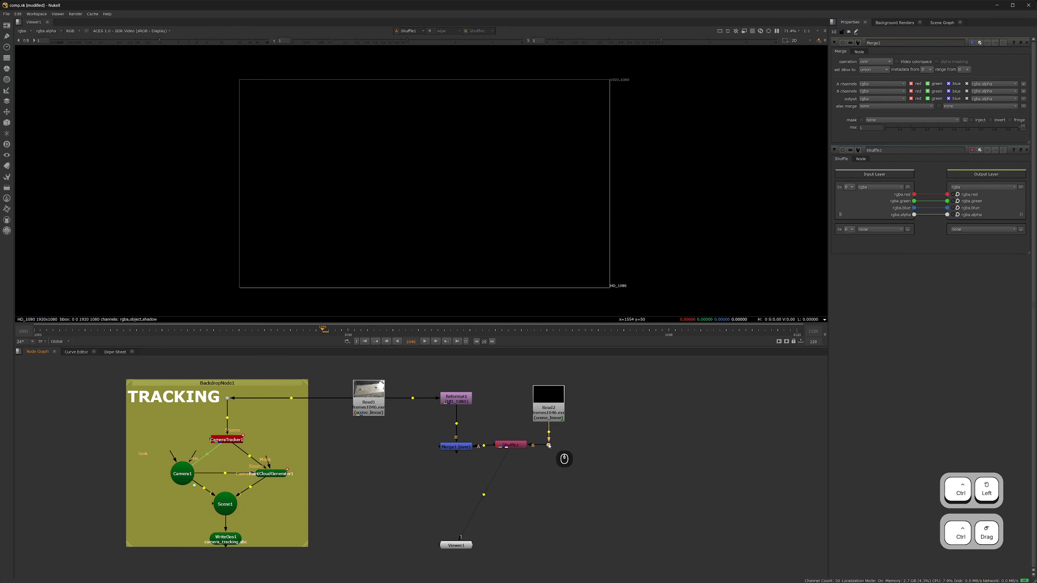
{"action": "left_click", "coordinate": [511, 444]}
{"action": "left_click", "coordinate": [459, 447]}
{"action": "scroll", "coordinate": [565, 491], "scroll_direction": "up", "scroll_amount": 3}
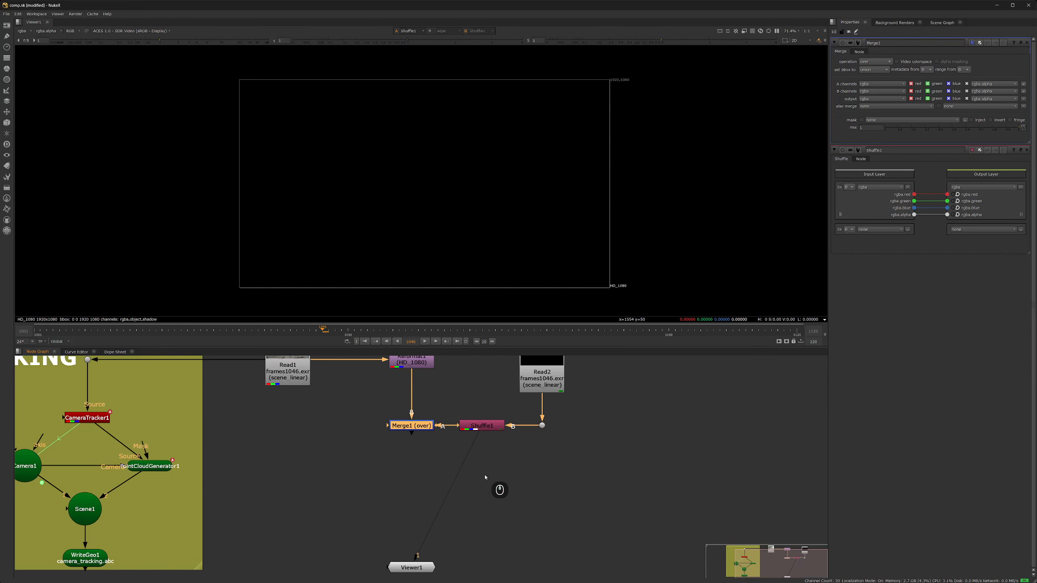
- Add Shuffle2 fed from the Read2 branch, placed below Shuffle1
{"action": "key", "text": "Tab"}
{"action": "type", "text": "shuf"}
{"action": "key", "text": "Return"}
{"action": "left_click_drag", "start_coordinate": [411, 443], "coordinate": [542, 474]}
{"action": "left_click_drag", "start_coordinate": [471, 475], "coordinate": [461, 527]}
{"action": "scroll", "coordinate": [398, 458], "scroll_direction": "down", "scroll_amount": 2}
{"action": "middle_click_drag", "start_coordinate": [394, 521], "coordinate": [409, 483]}
- Add Merge2 taking Merge1 as B and Shuffle2 as A
{"action": "key", "text": "Tab"}
{"action": "type", "text": "merge"}
{"action": "key", "text": "Return"}
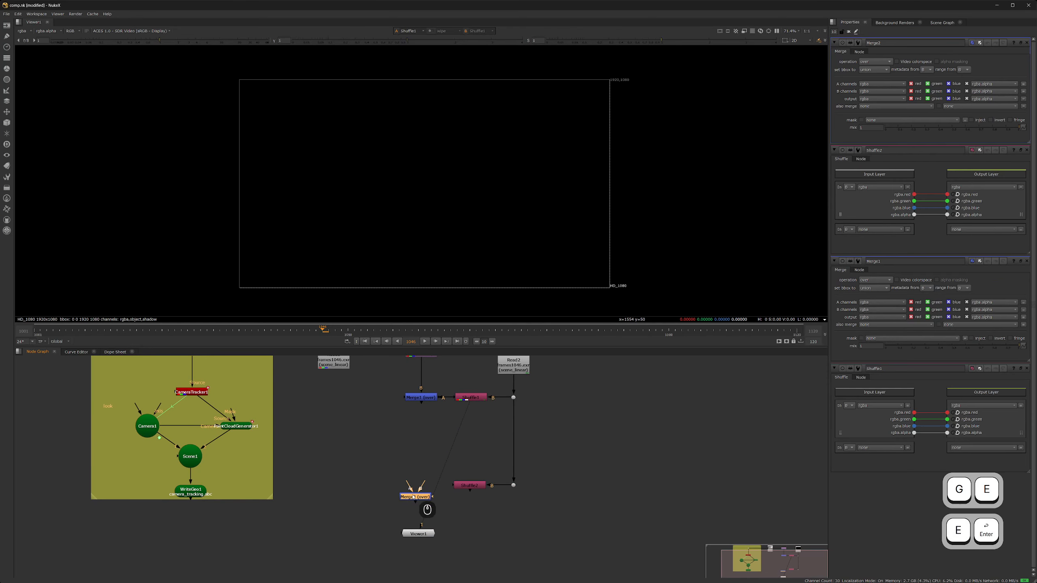
{"action": "left_click_drag", "start_coordinate": [420, 447], "coordinate": [421, 399]}
{"action": "mouse_move", "coordinate": [407, 482]}
{"action": "left_mouse_down"}
{"action": "mouse_move", "coordinate": [458, 486]}
{"action": "mouse_move", "coordinate": [424, 488]}
{"action": "left_mouse_up"}
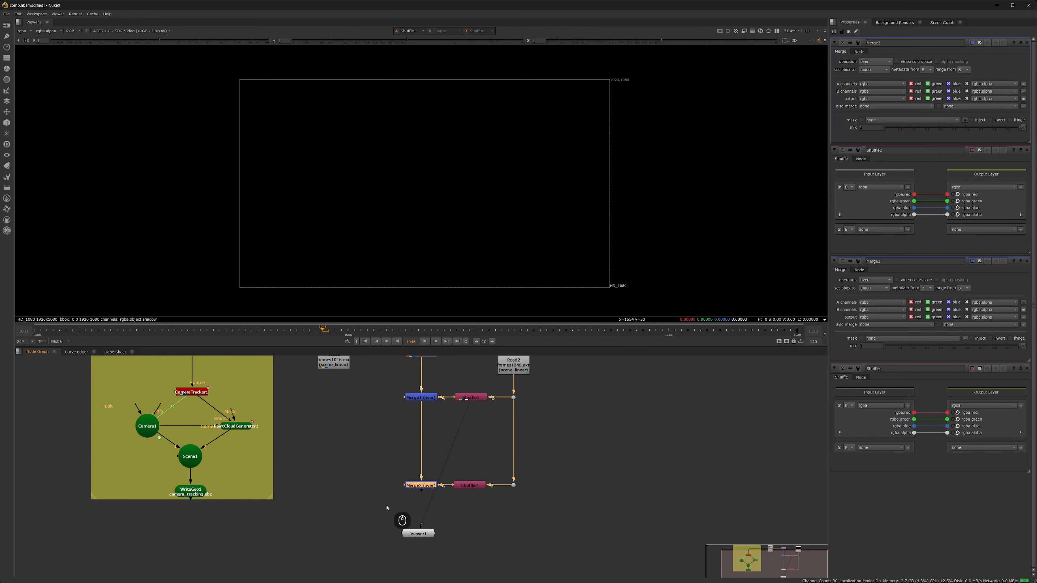
- Set Shuffle1's input layer to shadow
{"action": "left_click", "coordinate": [386, 507]}
{"action": "middle_click_drag", "start_coordinate": [436, 401], "coordinate": [446, 427]}
{"action": "double_click", "coordinate": [480, 424]}
{"action": "left_click", "coordinate": [866, 80]}
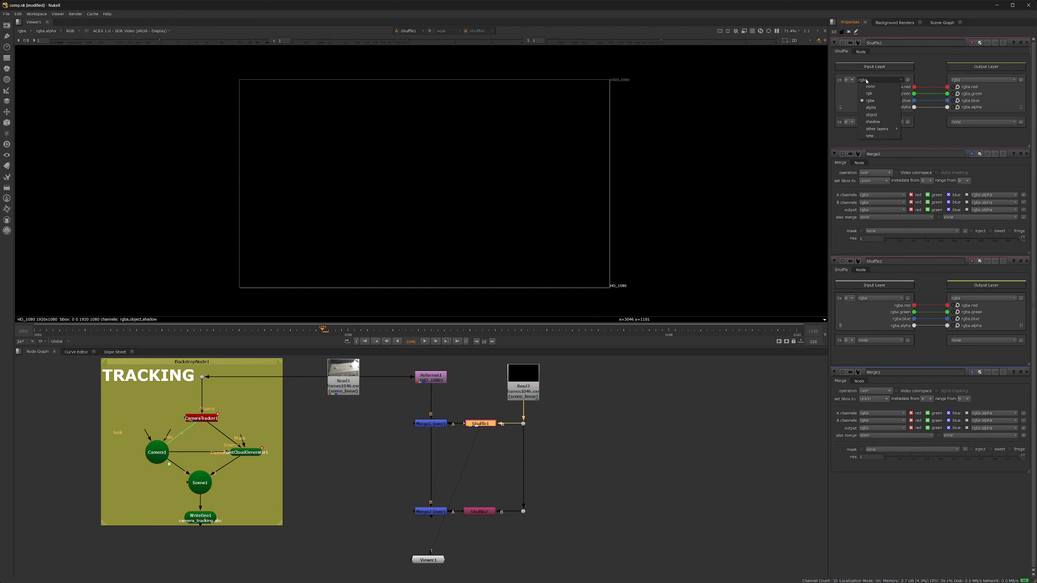
{"action": "left_click", "coordinate": [876, 122]}
{"action": "scroll", "coordinate": [409, 433], "scroll_direction": "up", "scroll_amount": 4}
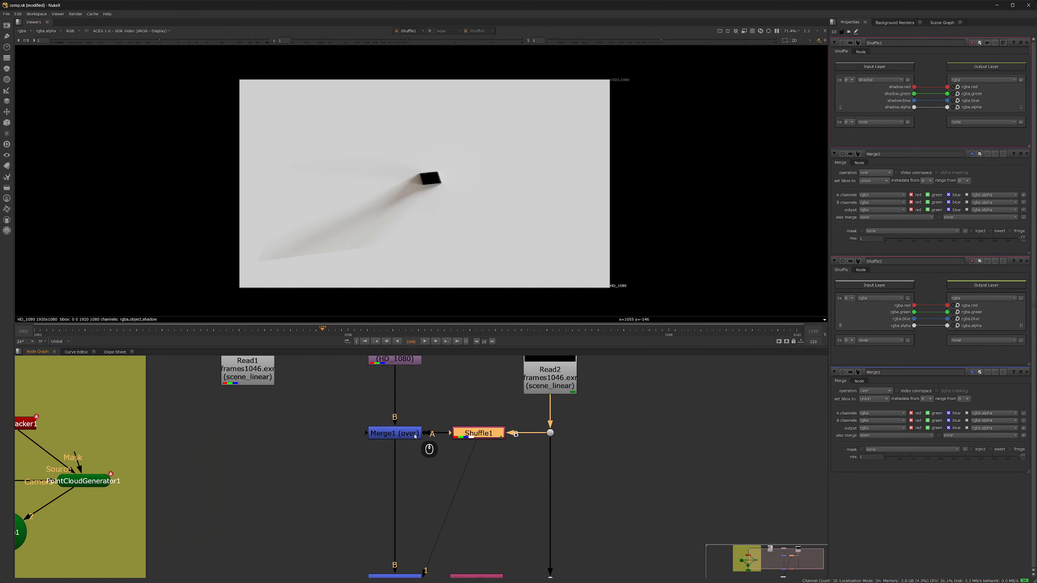
- View Merge1 in the viewer and change its operation to multiply
{"action": "left_click", "coordinate": [414, 433]}
{"action": "scroll", "coordinate": [446, 439], "scroll_direction": "down", "scroll_amount": 5}
{"action": "key", "text": "1"}
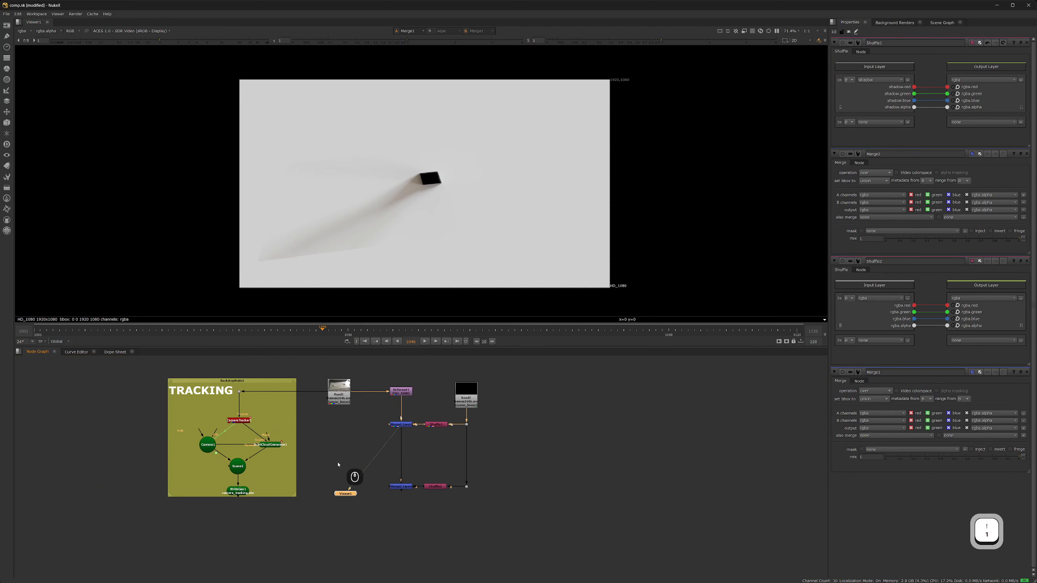
{"action": "middle_click_drag", "start_coordinate": [401, 429], "coordinate": [390, 461]}
{"action": "double_click", "coordinate": [390, 458]}
{"action": "left_click", "coordinate": [864, 64]}
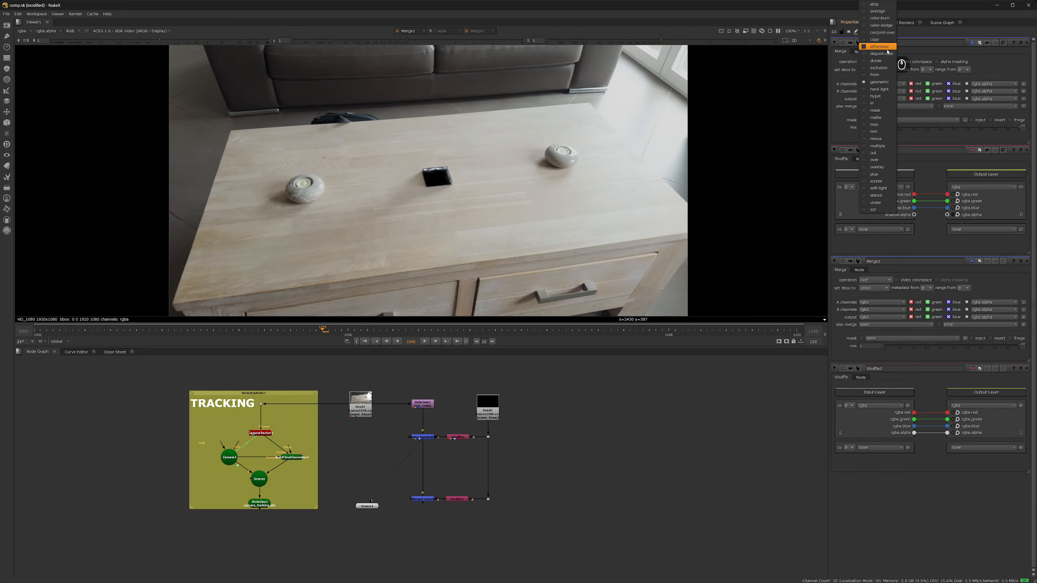
{"action": "left_click", "coordinate": [873, 146]}
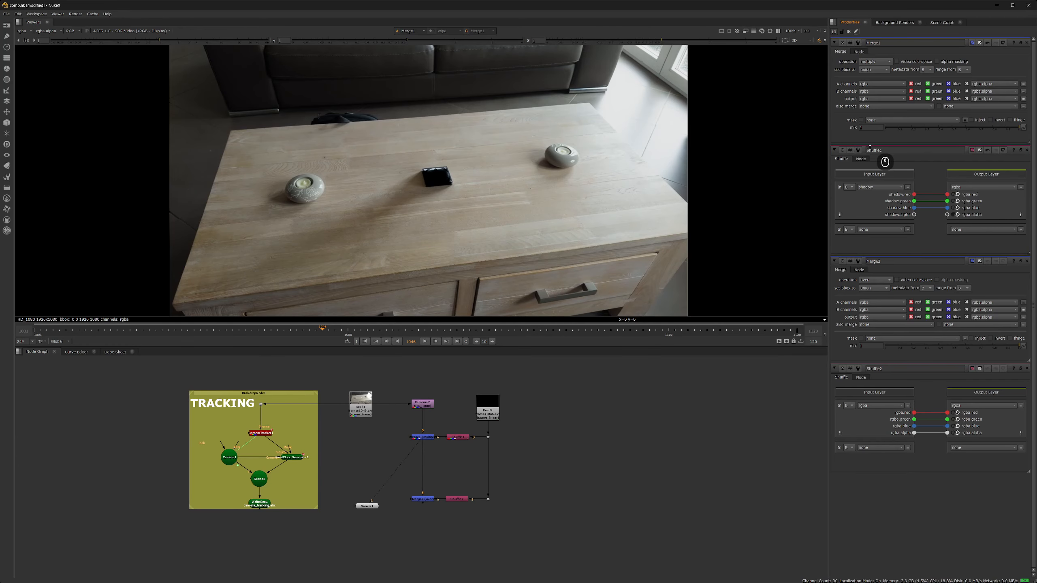
- Set Shuffle1's output layer to rgb so only the shadow passes through
{"action": "double_click", "coordinate": [488, 408]}
{"action": "double_click", "coordinate": [457, 437]}
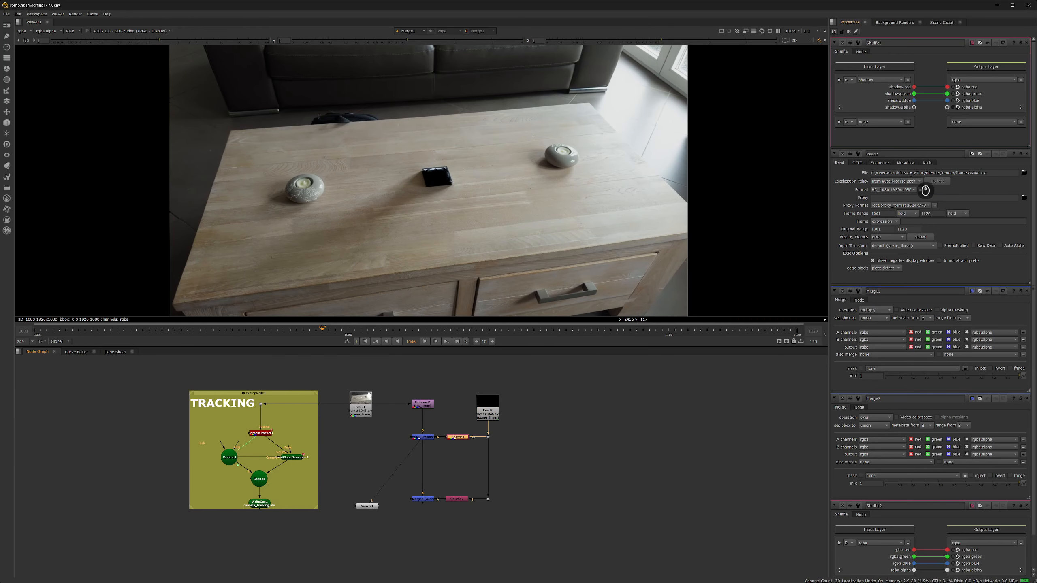
{"action": "left_click", "coordinate": [957, 80]}
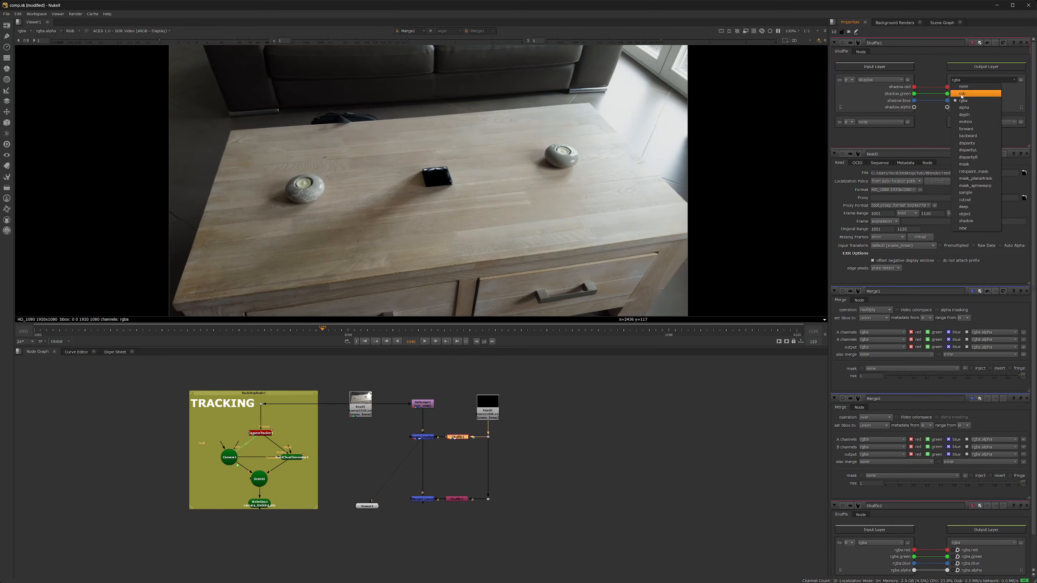
{"action": "left_click", "coordinate": [962, 94]}
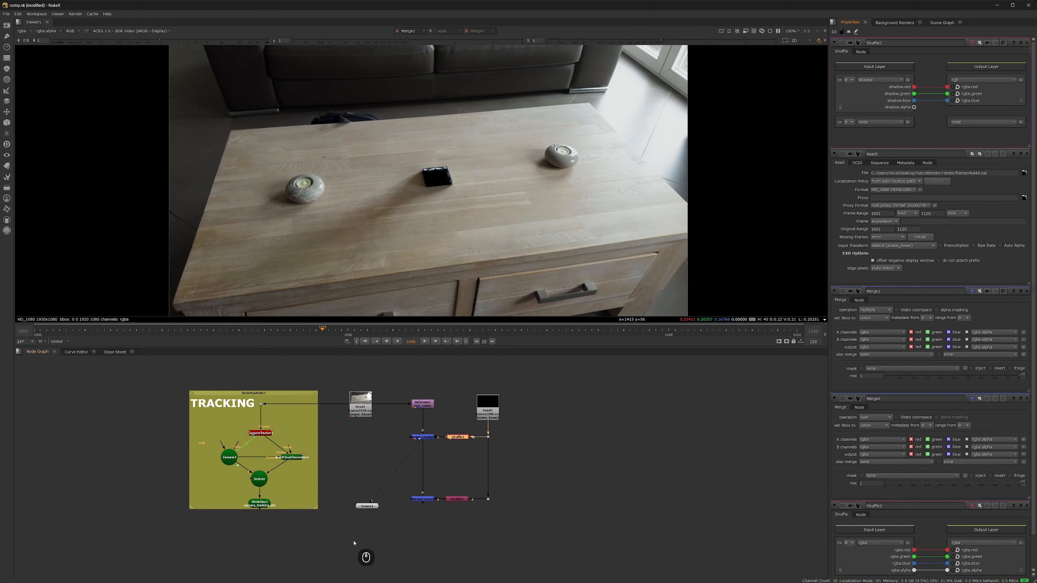
{"action": "middle_click_drag", "start_coordinate": [402, 530], "coordinate": [431, 498]}
{"action": "double_click", "coordinate": [484, 467]}
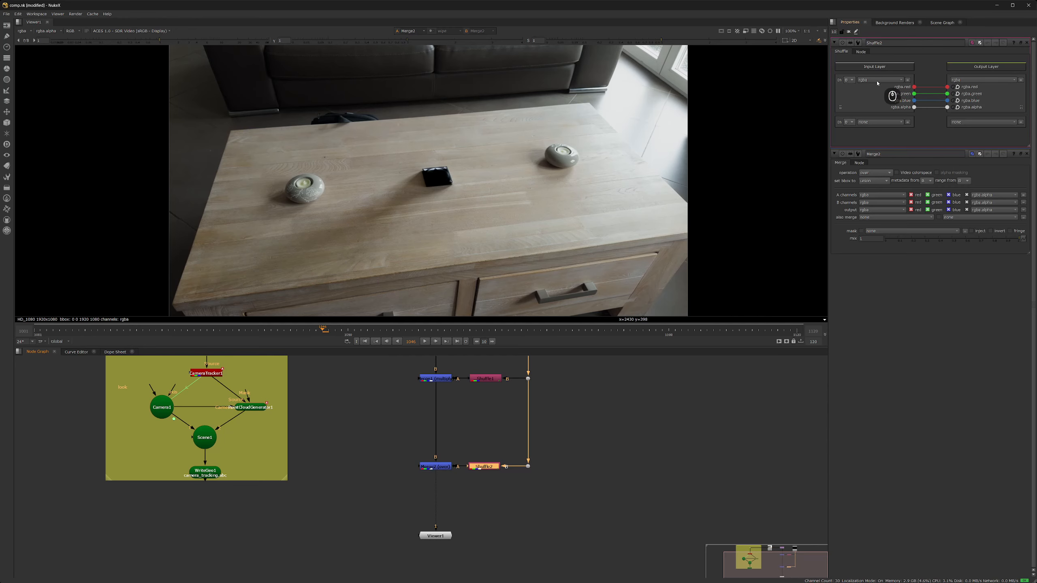
- Set Shuffle2's input layer to object and play the composite from frame 1001
{"action": "left_click", "coordinate": [875, 81]}
{"action": "left_click", "coordinate": [876, 115]}
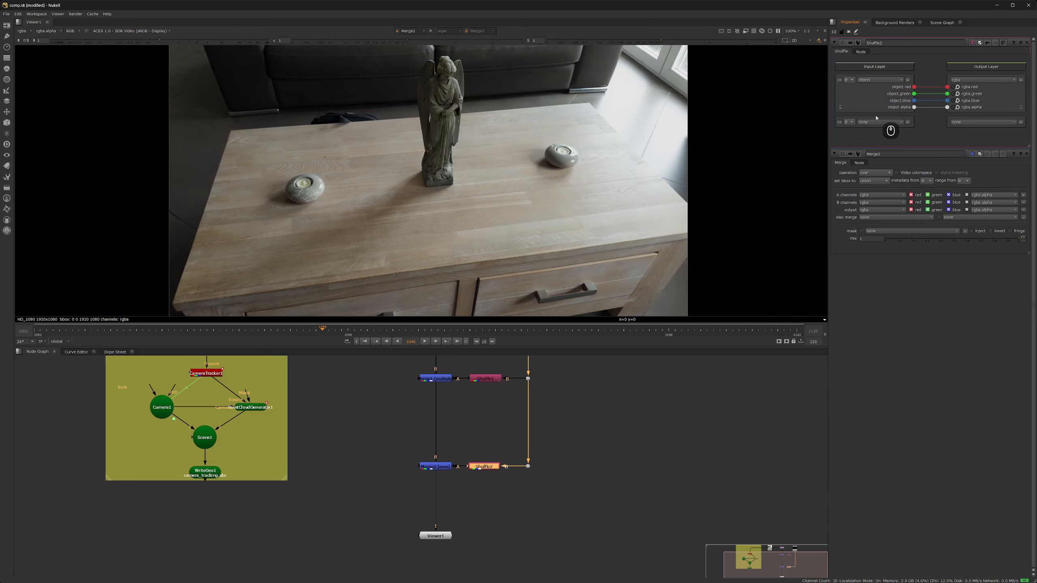
{"action": "scroll", "coordinate": [459, 188], "scroll_direction": "down", "scroll_amount": 2}
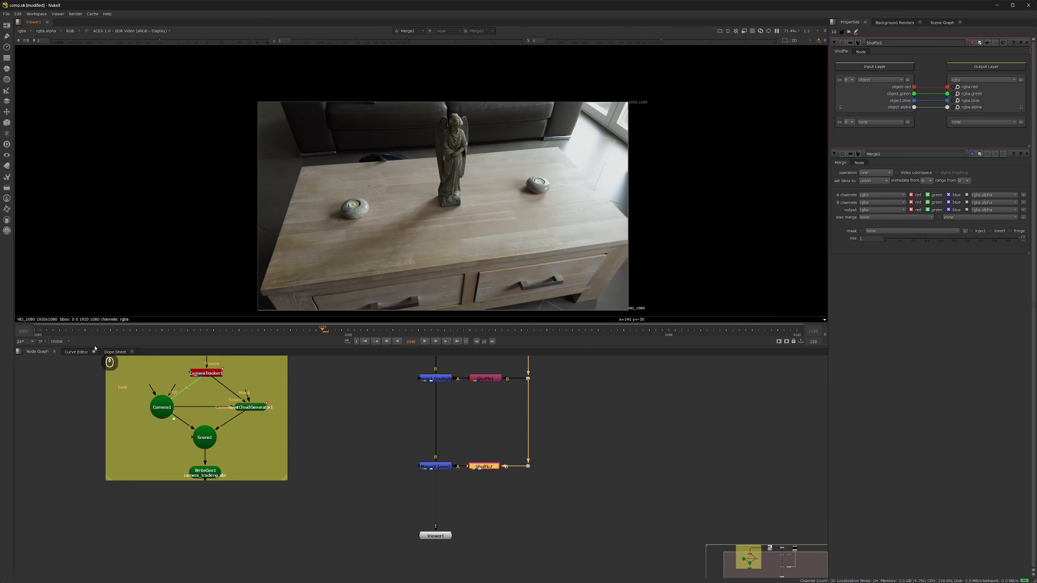
{"action": "left_click", "coordinate": [384, 341]}
{"action": "left_click", "coordinate": [424, 341]}
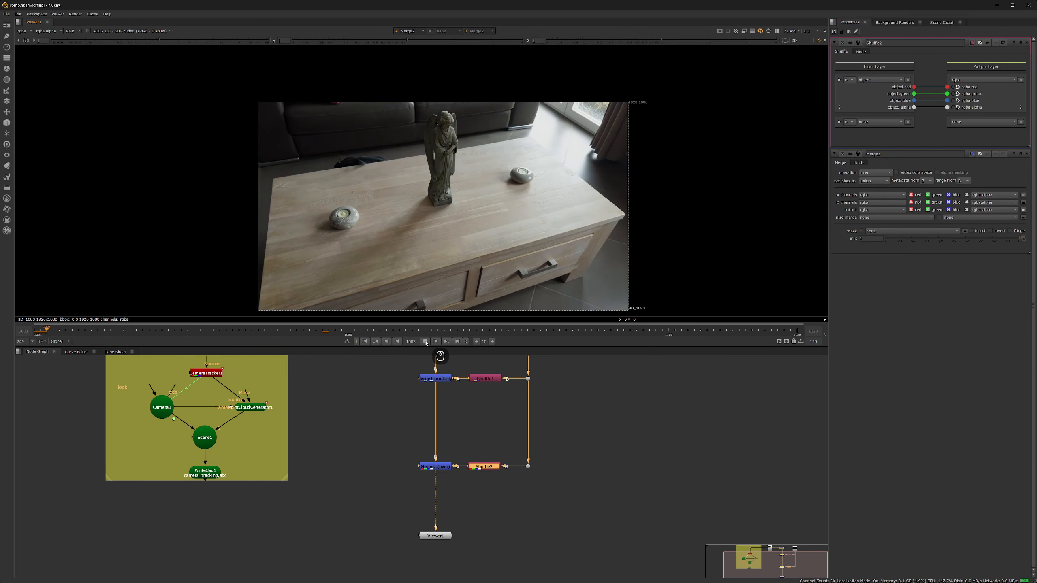
- Tidy the node graph and insert a Grade node between Shuffle2 and Merge2
{"action": "middle_click_drag", "start_coordinate": [460, 453], "coordinate": [447, 493]}
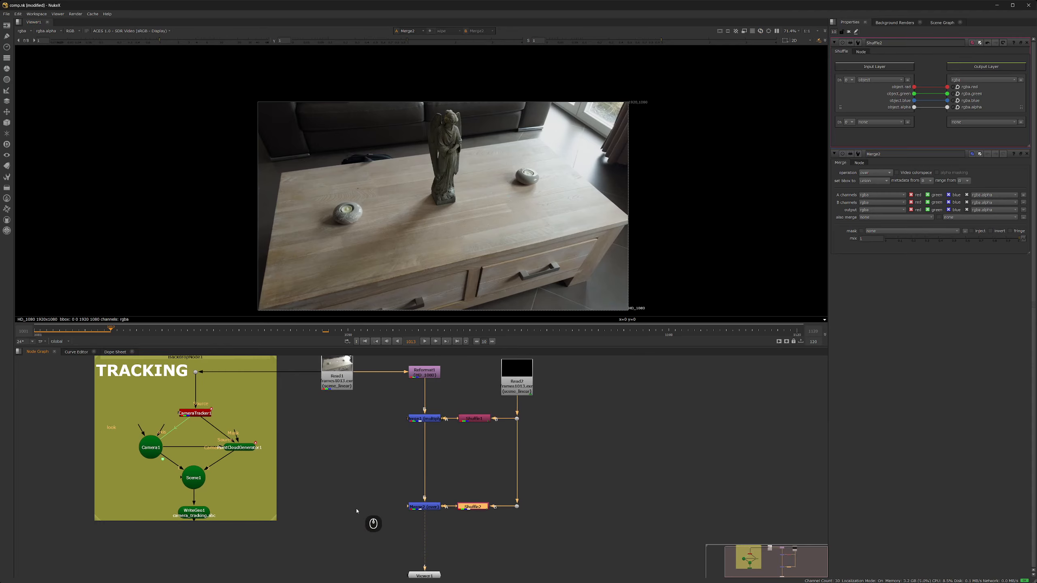
{"action": "scroll", "coordinate": [428, 492], "scroll_direction": "down", "scroll_amount": 5}
{"action": "mouse_move", "coordinate": [398, 460]}
{"action": "left_mouse_down"}
{"action": "mouse_move", "coordinate": [387, 460]}
{"action": "mouse_move", "coordinate": [393, 476]}
{"action": "left_mouse_up"}
{"action": "left_click_drag", "start_coordinate": [402, 381], "coordinate": [391, 383]}
{"action": "scroll", "coordinate": [368, 491], "scroll_direction": "up", "scroll_amount": 2}
{"action": "middle_click_drag", "start_coordinate": [369, 491], "coordinate": [362, 523]}
{"action": "key", "text": "Tab"}
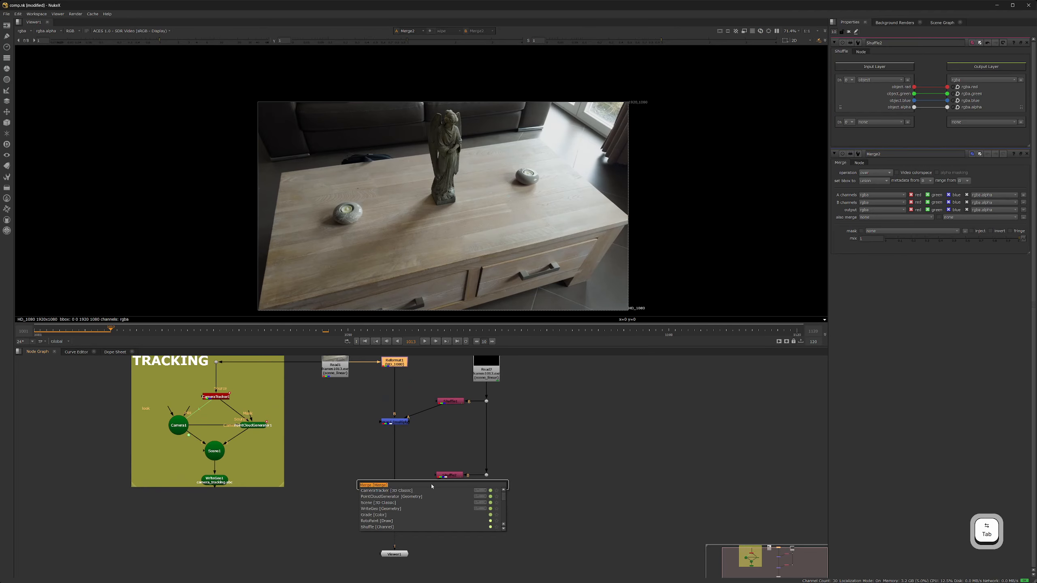
{"action": "type", "text": "grade"}
{"action": "key", "text": "Return"}
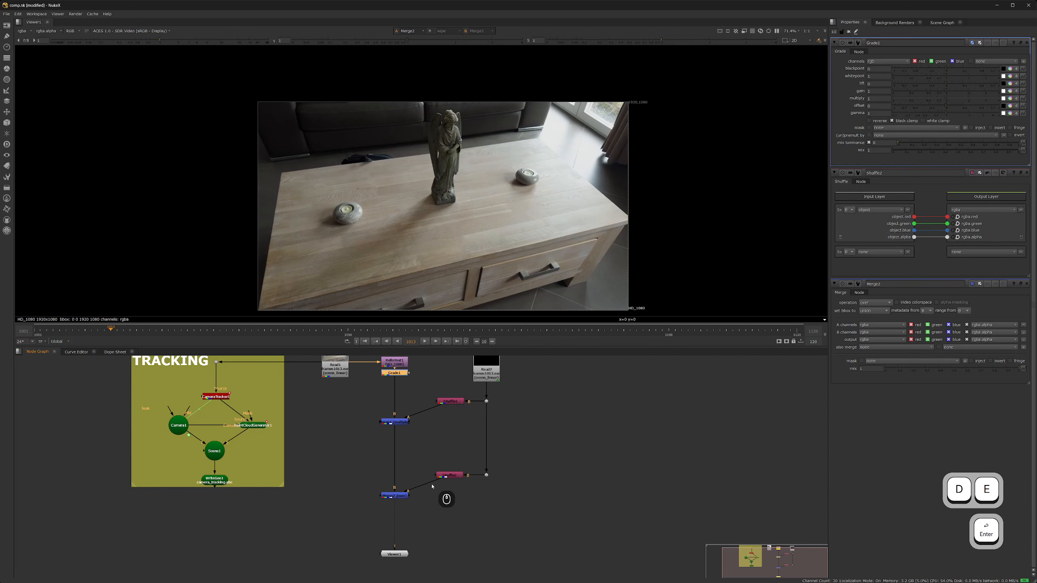
{"action": "middle_click_drag", "start_coordinate": [396, 381], "coordinate": [396, 391]}
{"action": "left_click_drag", "start_coordinate": [396, 384], "coordinate": [447, 510]}
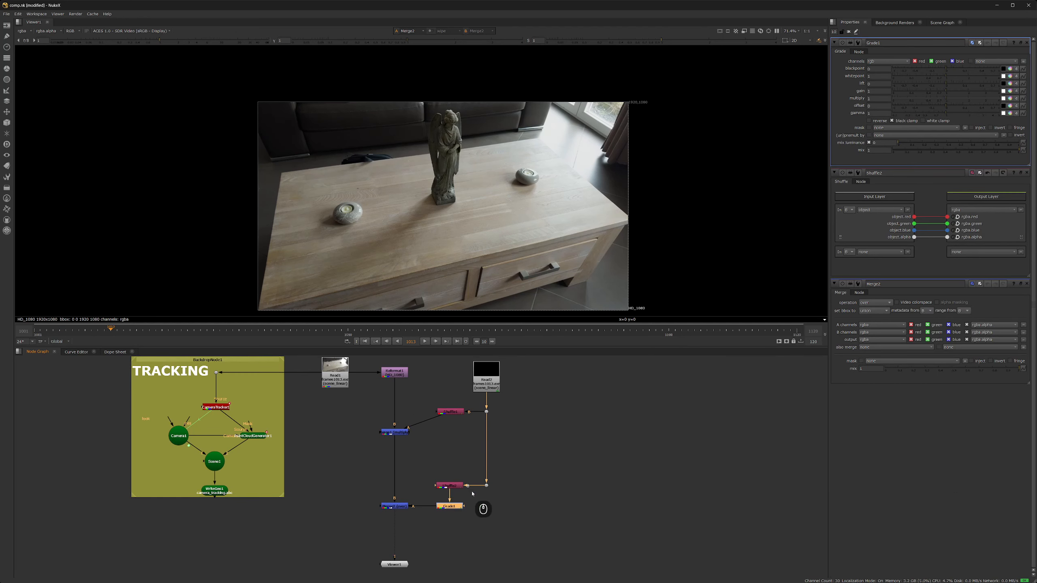
- Raise Grade1's gamma to 1.14 to brighten the statue, checking it during playback
{"action": "scroll", "coordinate": [462, 132], "scroll_direction": "up", "scroll_amount": 3}
{"action": "middle_click_drag", "start_coordinate": [462, 132], "coordinate": [486, 116]}
{"action": "left_click_drag", "start_coordinate": [946, 114], "coordinate": [945, 115]}
{"action": "scroll", "coordinate": [530, 170], "scroll_direction": "down", "scroll_amount": 2}
{"action": "middle_click_drag", "start_coordinate": [544, 164], "coordinate": [533, 160]}
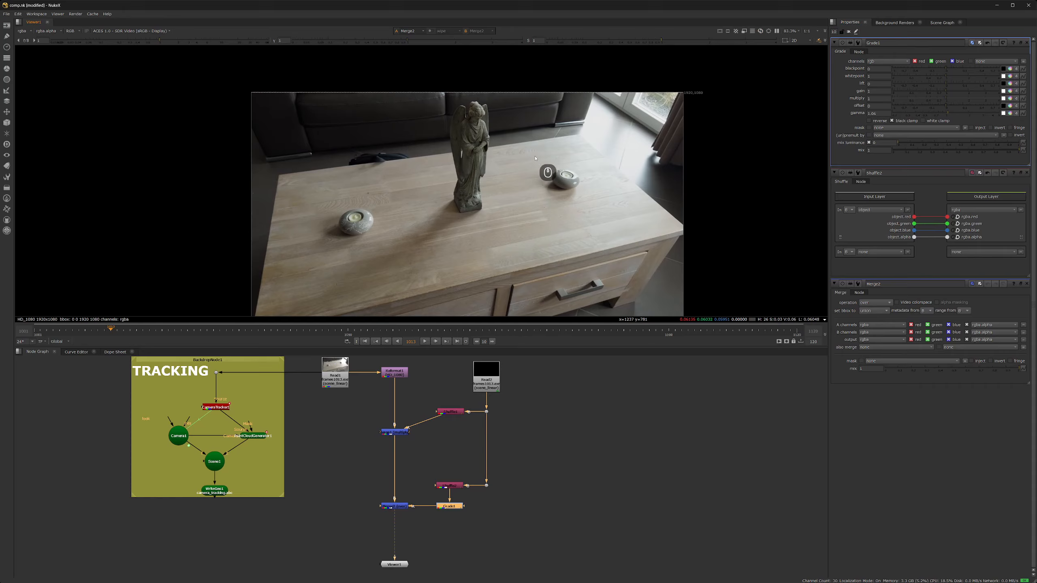
{"action": "left_click", "coordinate": [38, 333]}
{"action": "left_click", "coordinate": [424, 343]}
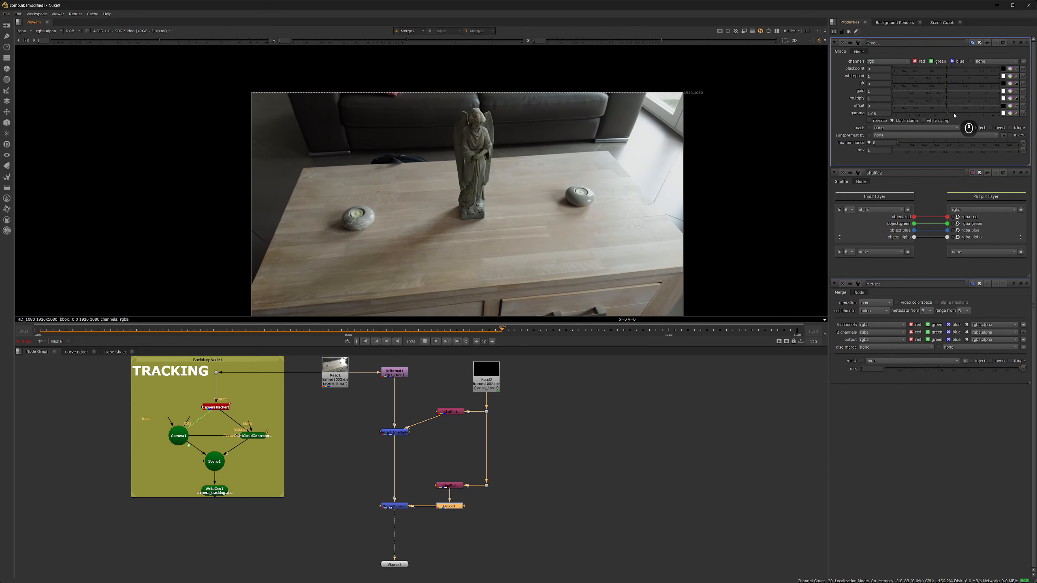
{"action": "left_click_drag", "start_coordinate": [947, 114], "coordinate": [951, 114]}
{"action": "left_click", "coordinate": [424, 342]}
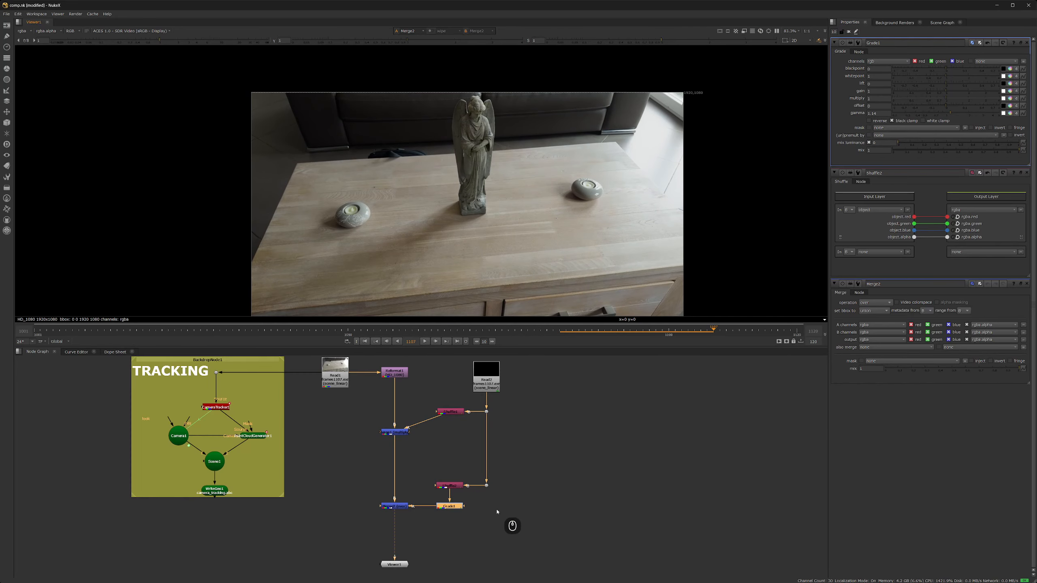
{"action": "left_click", "coordinate": [498, 513]}
{"action": "middle_click_drag", "start_coordinate": [498, 513], "coordinate": [559, 449]}
{"action": "key", "text": "Tab"}
{"action": "key", "text": "Tab"}
- Add a Write node outputting frames_comp####.exr into a new 'render' folder under Nuke
{"action": "key", "text": "w"}
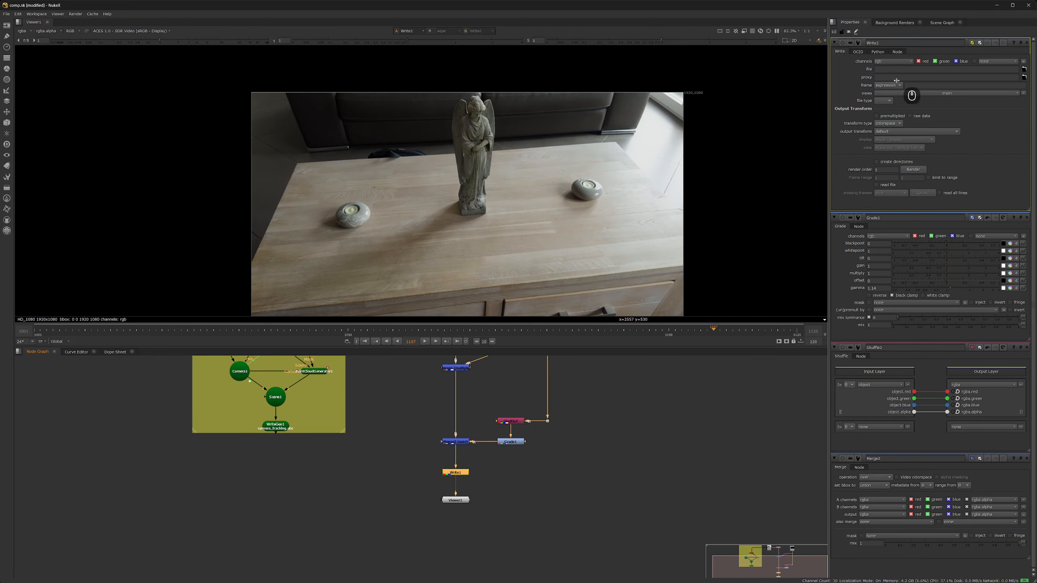
{"action": "left_click", "coordinate": [1023, 69]}
{"action": "left_click", "coordinate": [463, 266]}
{"action": "left_click", "coordinate": [463, 253]}
{"action": "left_click", "coordinate": [461, 244]}
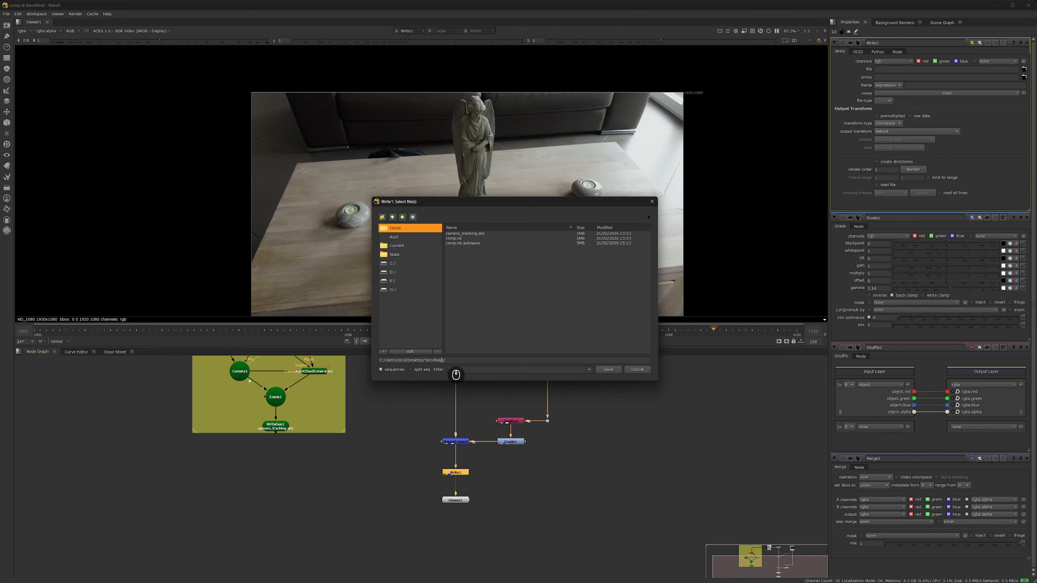
{"action": "left_click", "coordinate": [382, 217]}
{"action": "type", "text": "render"}
{"action": "left_click", "coordinate": [498, 298]}
{"action": "left_click", "coordinate": [464, 360]}
{"action": "type", "text": "frame"}
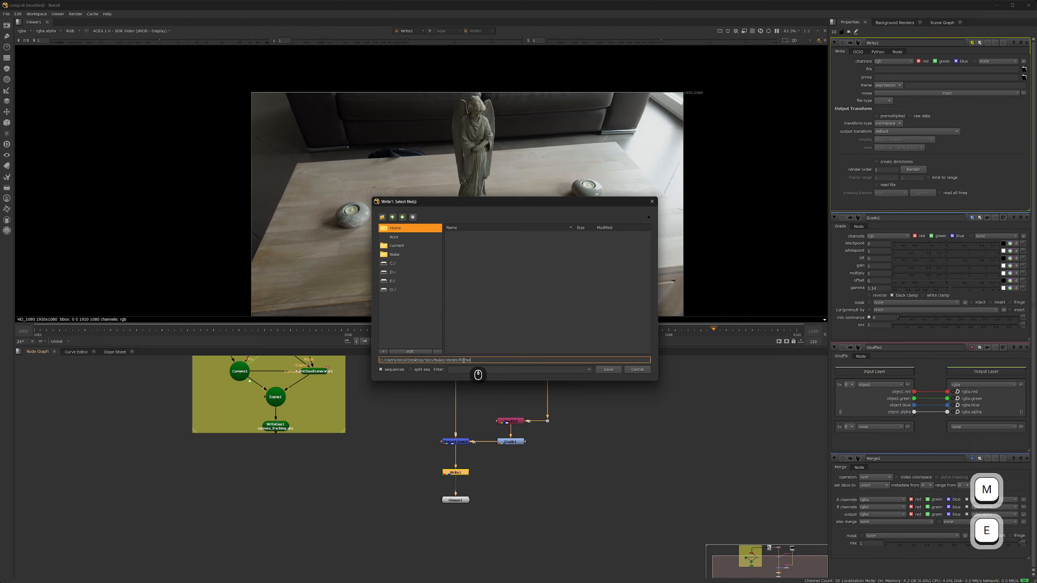
{"action": "type", "text": "s_comp####.exr"}
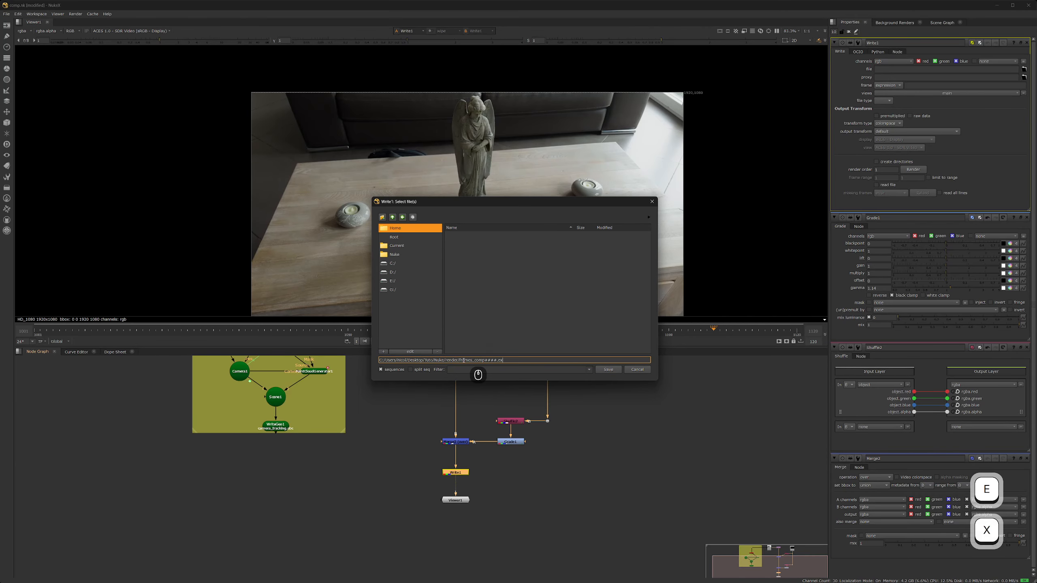
{"action": "key", "text": "Return"}
- Set DWAA compression and raw data on Write1, then render the EXR frames
{"action": "left_click", "coordinate": [901, 131]}
{"action": "left_click", "coordinate": [887, 174]}
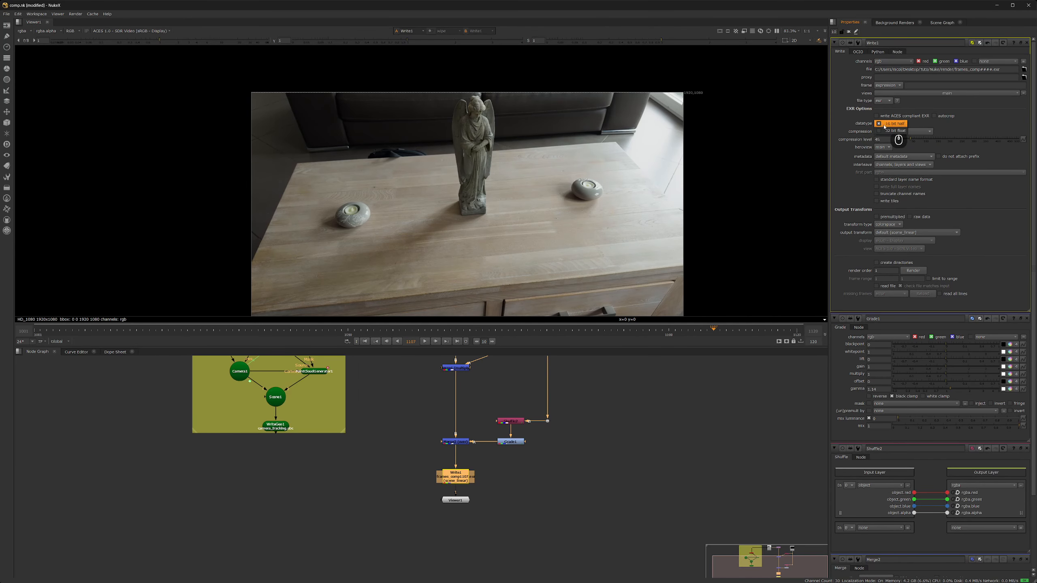
{"action": "left_click", "coordinate": [908, 233]}
{"action": "left_click", "coordinate": [909, 216]}
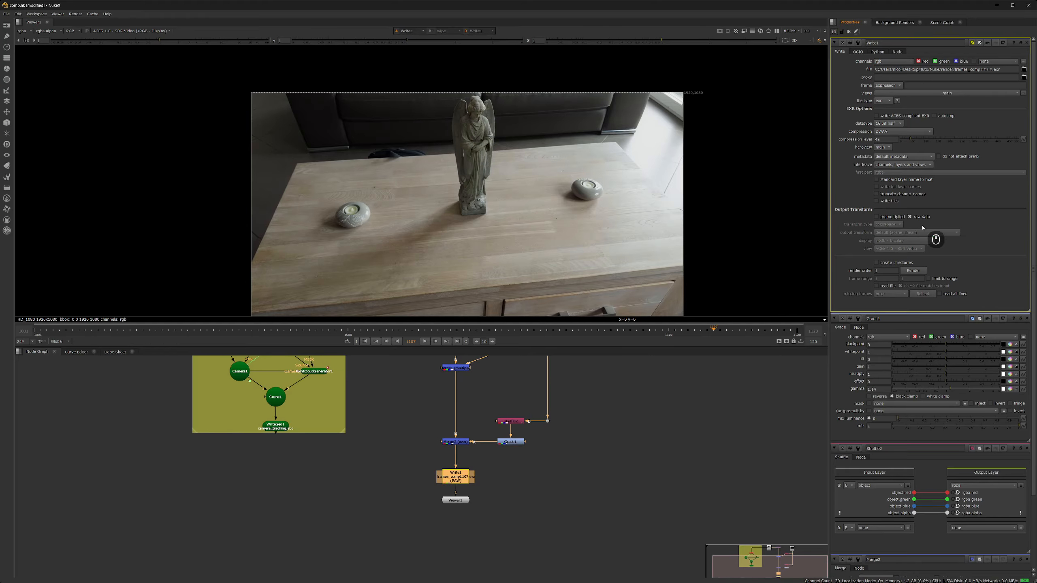
{"action": "left_click", "coordinate": [913, 270]}
{"action": "left_click", "coordinate": [508, 303]}
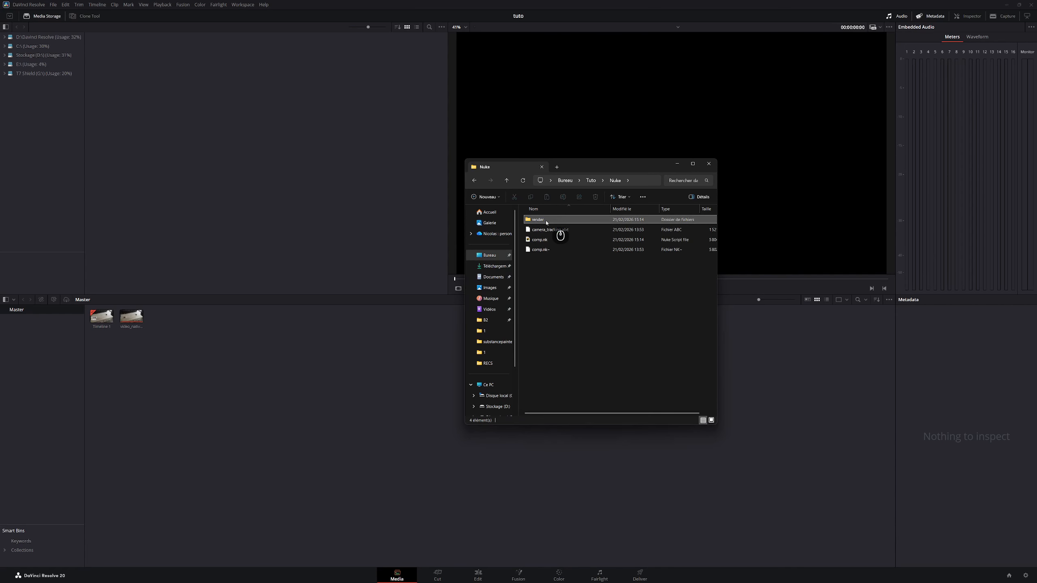
- Import the frames_comp EXR sequence from the render folder into the Media Pool
{"action": "left_click_drag", "start_coordinate": [549, 220], "coordinate": [229, 182]}
{"action": "left_click_drag", "start_coordinate": [112, 53], "coordinate": [127, 336]}
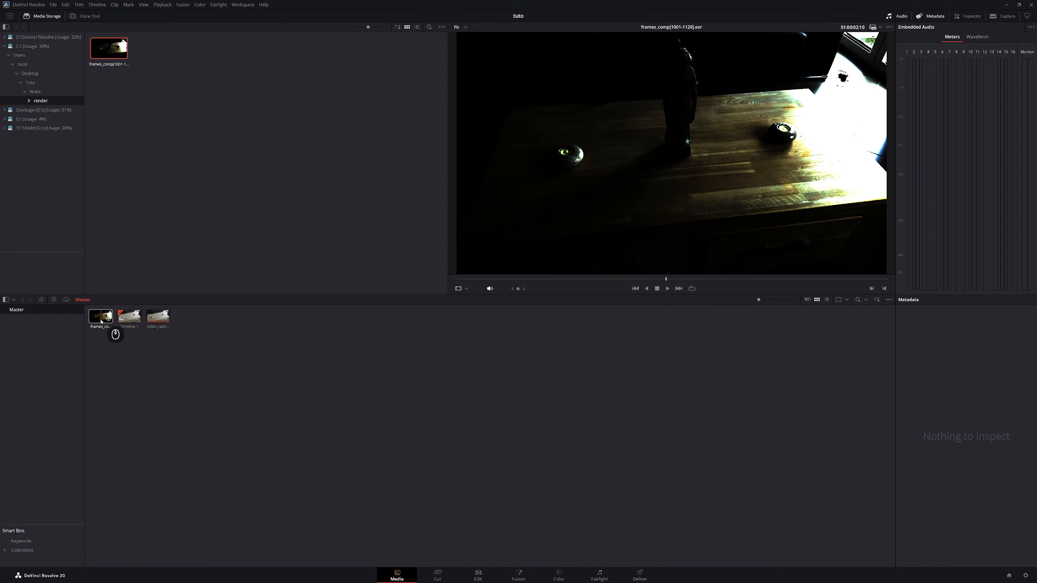
{"action": "left_click", "coordinate": [53, 5]}
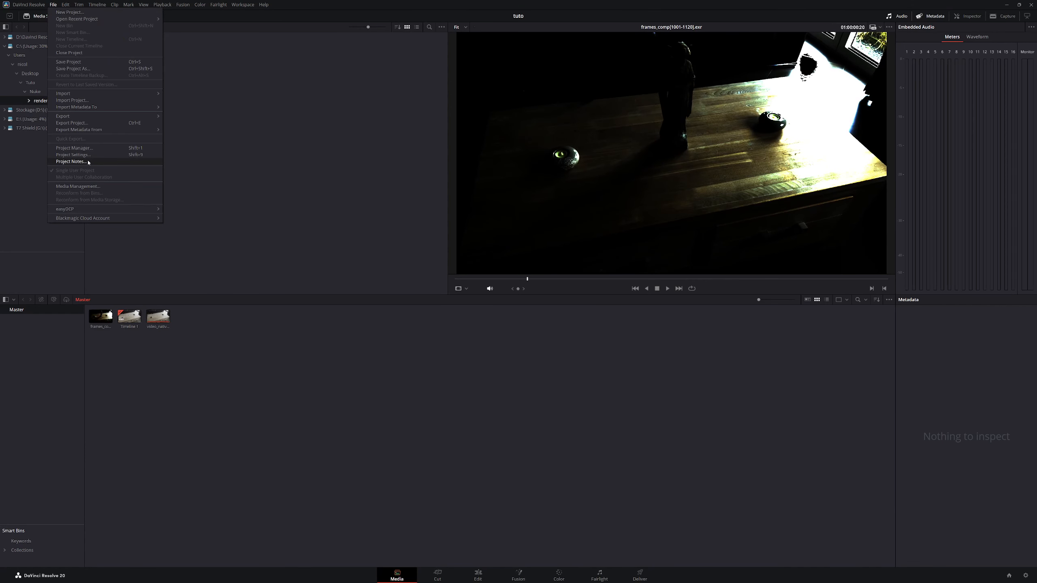
{"action": "left_click", "coordinate": [73, 155]}
- Set project resolution 1920 x 1080 HD, ACES input ACEScg, output Rec.709 BT.1886, and save
{"action": "left_click", "coordinate": [531, 102]}
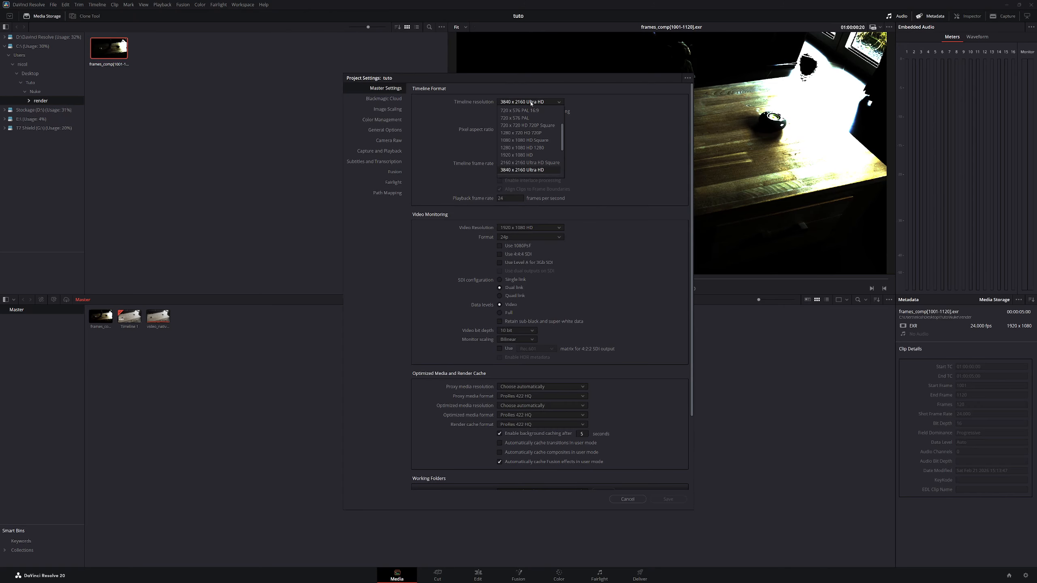
{"action": "left_click", "coordinate": [520, 155]}
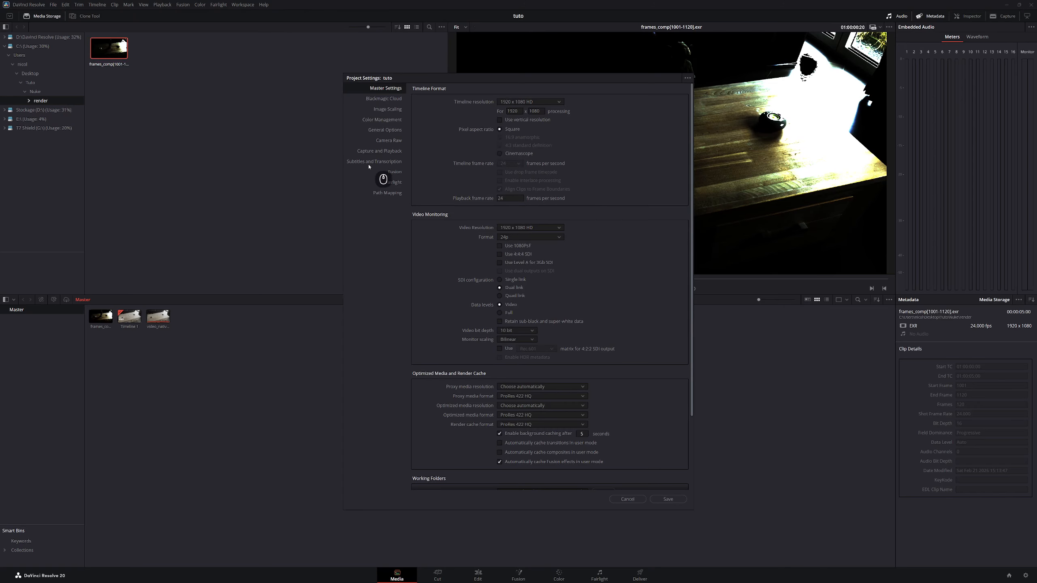
{"action": "left_click", "coordinate": [387, 119]}
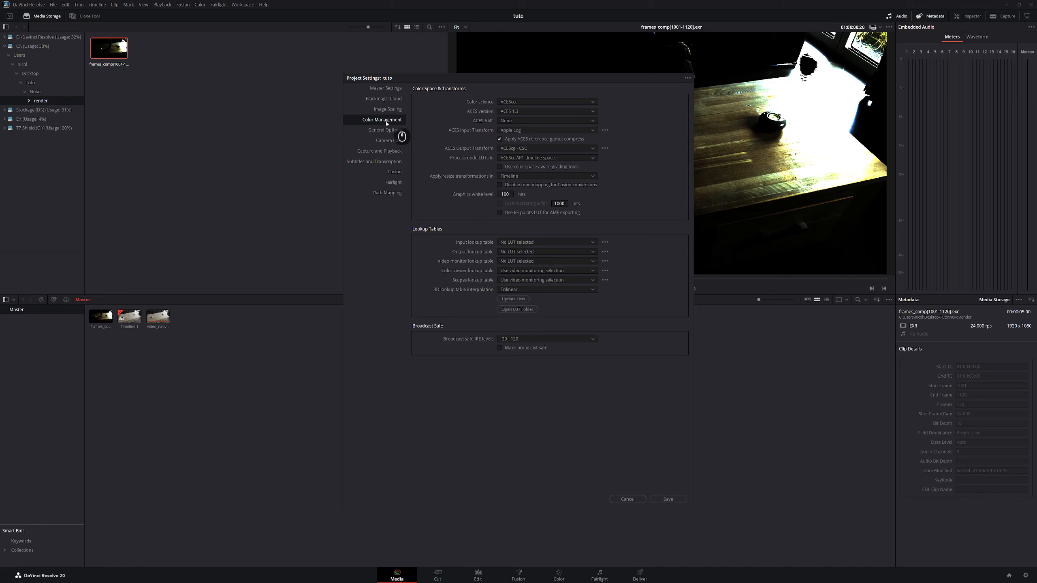
{"action": "left_click", "coordinate": [529, 132]}
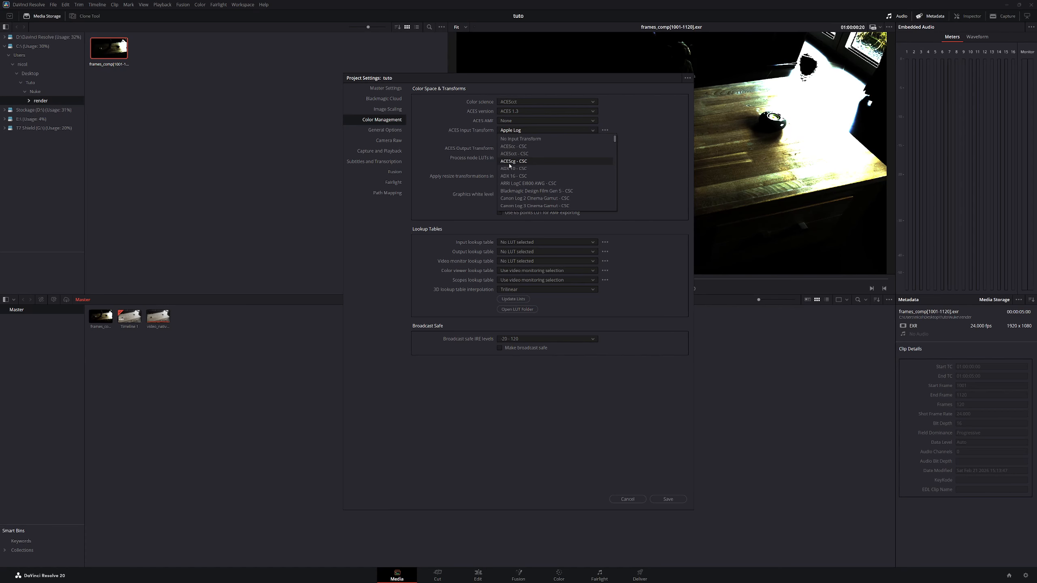
{"action": "left_click", "coordinate": [526, 162]}
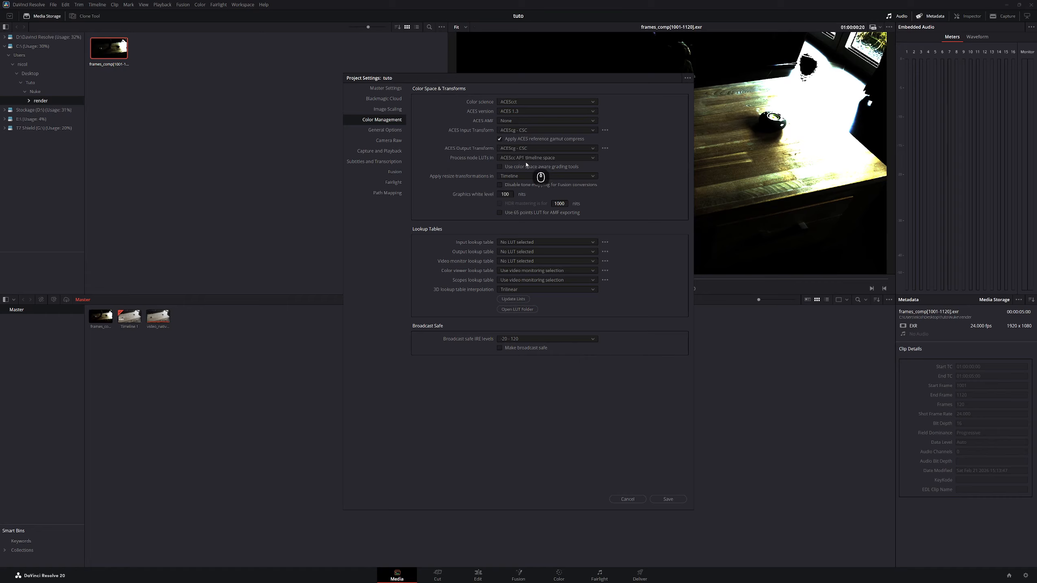
{"action": "left_click", "coordinate": [518, 149]}
{"action": "scroll", "coordinate": [530, 187], "scroll_direction": "up", "scroll_amount": 3}
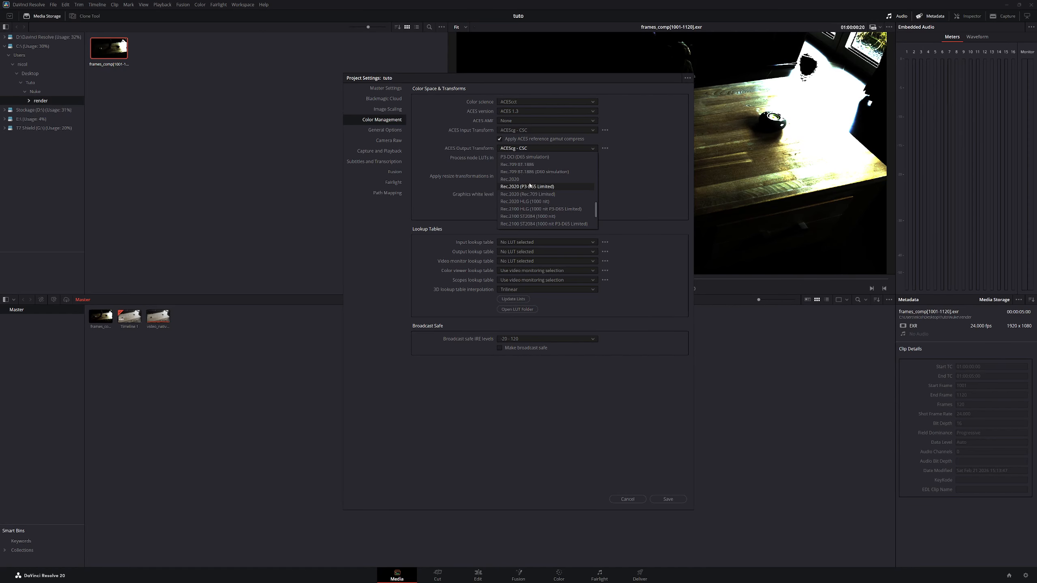
{"action": "left_click", "coordinate": [527, 187]}
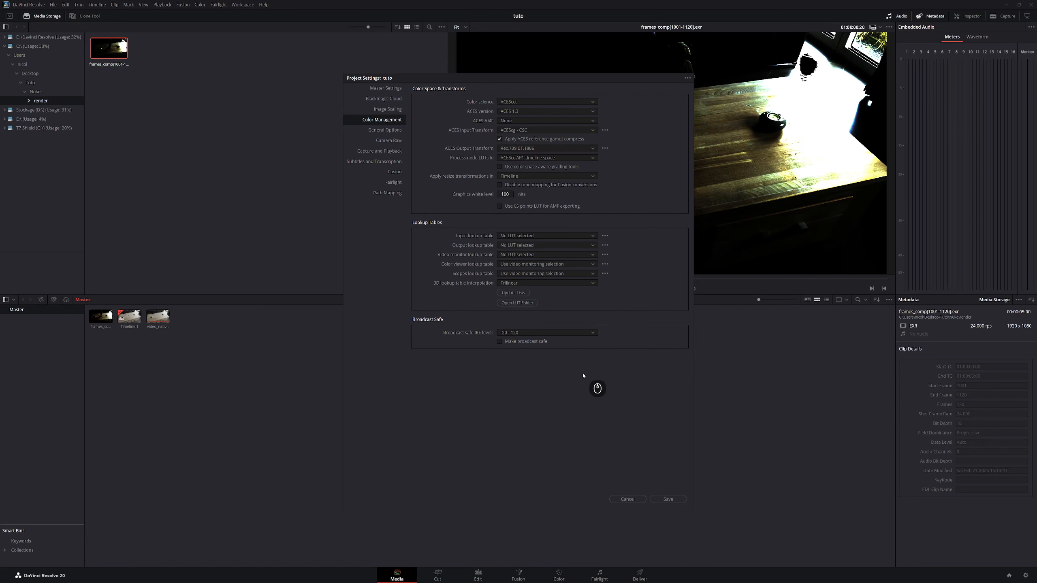
{"action": "left_click", "coordinate": [668, 499]}
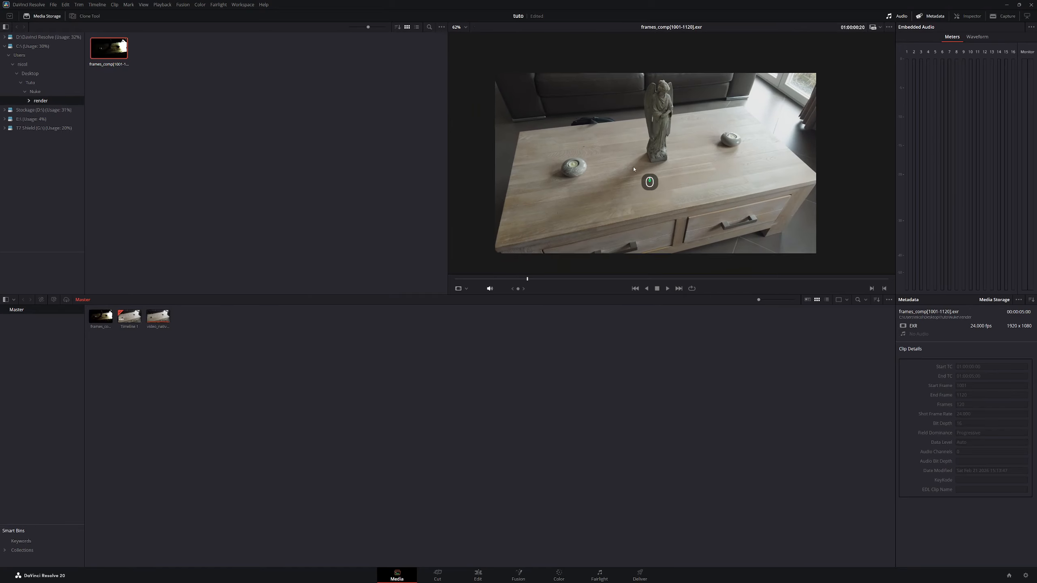
- Place the frames_comp clip at the start of Timeline 1's Video 1 track, undoing stray edits
{"action": "scroll", "coordinate": [633, 168], "scroll_direction": "up", "scroll_amount": 1}
{"action": "left_click", "coordinate": [478, 575]}
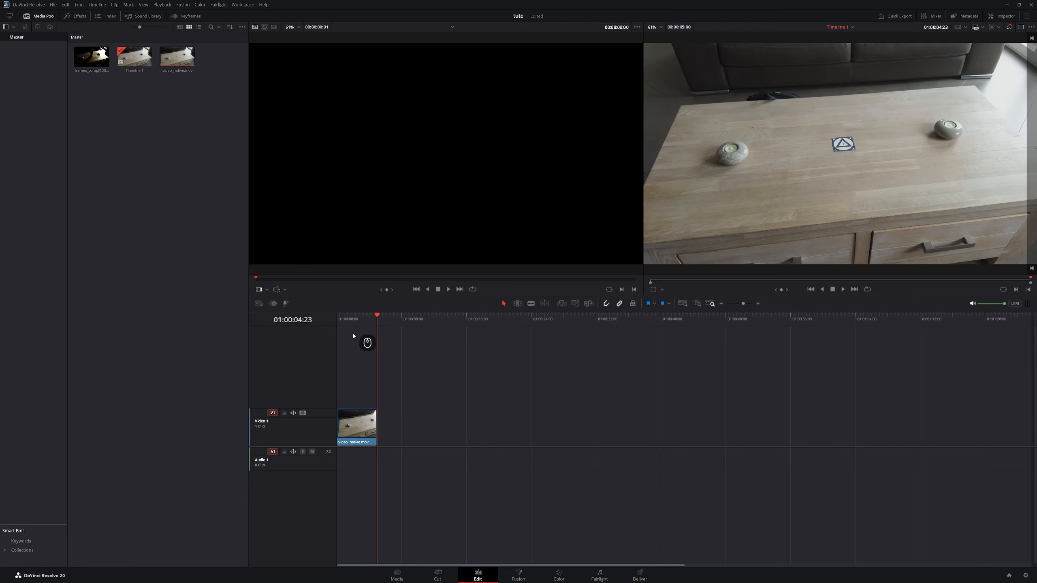
{"action": "left_click_drag", "start_coordinate": [373, 321], "coordinate": [363, 320]}
{"action": "left_click", "coordinate": [91, 57]}
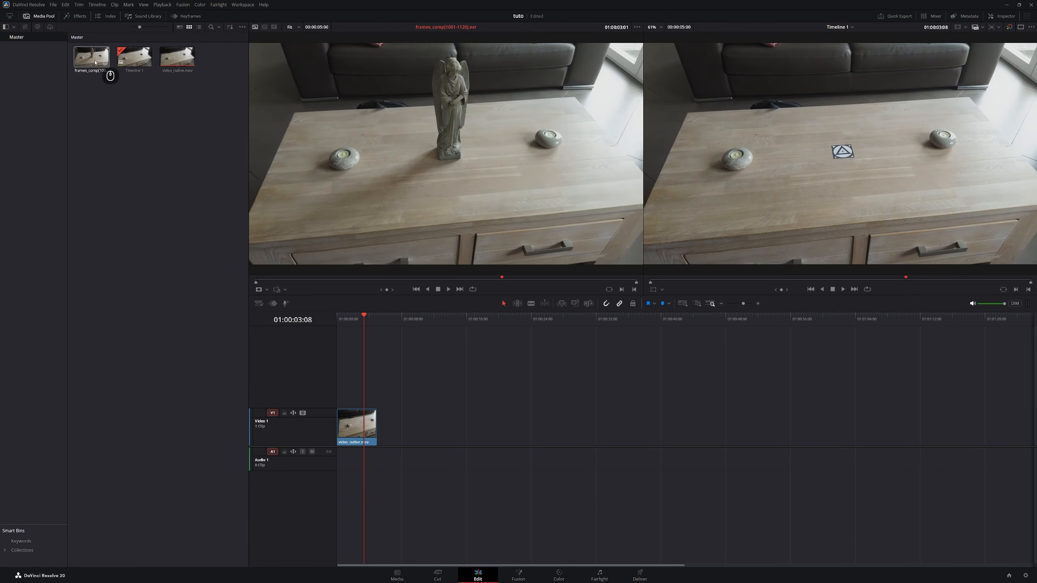
{"action": "left_click_drag", "start_coordinate": [91, 57], "coordinate": [350, 430]}
{"action": "key", "text": "Delete"}
{"action": "key", "text": "ctrl+z"}
{"action": "key", "text": "ctrl+z"}
{"action": "key", "text": "ctrl+z"}
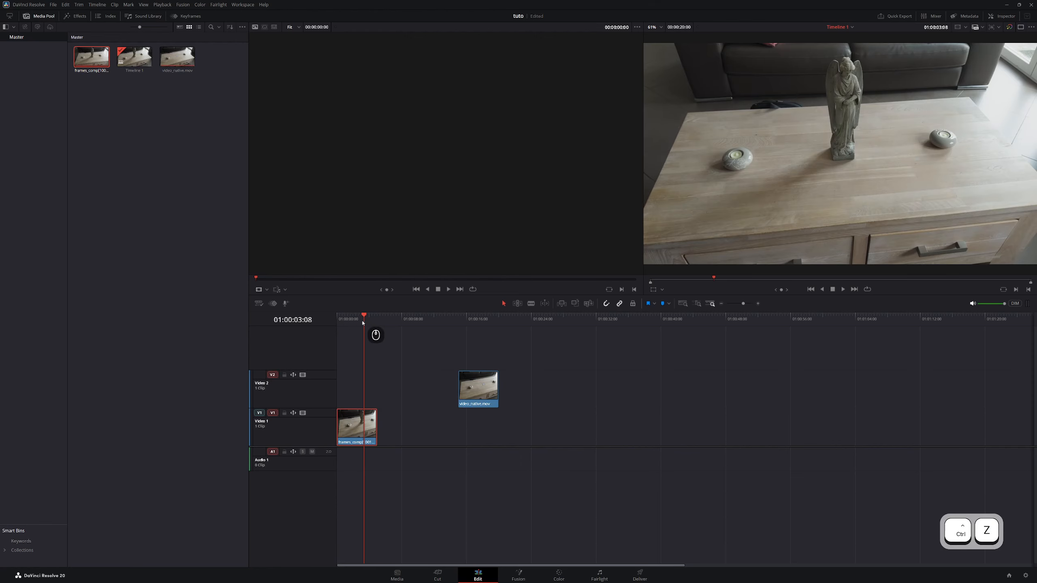
{"action": "mouse_move", "coordinate": [362, 316]}
{"action": "left_mouse_down"}
{"action": "mouse_move", "coordinate": [332, 314]}
{"action": "mouse_move", "coordinate": [366, 314]}
{"action": "mouse_move", "coordinate": [346, 315]}
{"action": "left_mouse_up"}
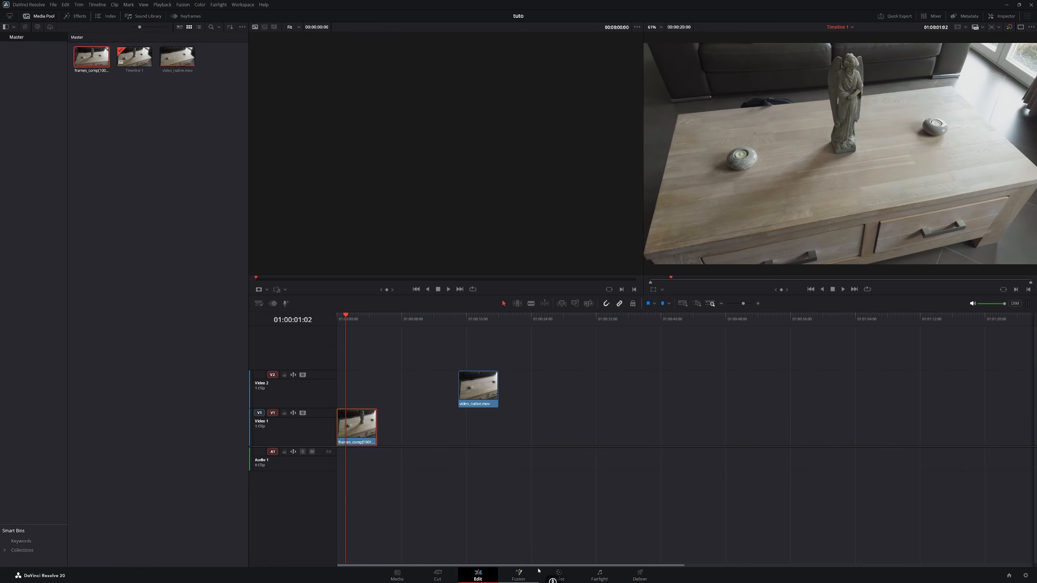
- Apply the YouTube 1080p preset on the Deliver page for an H.264 MP4 named render_final
{"action": "left_click", "coordinate": [639, 575]}
{"action": "scroll", "coordinate": [61, 53], "scroll_direction": "right", "scroll_amount": 3}
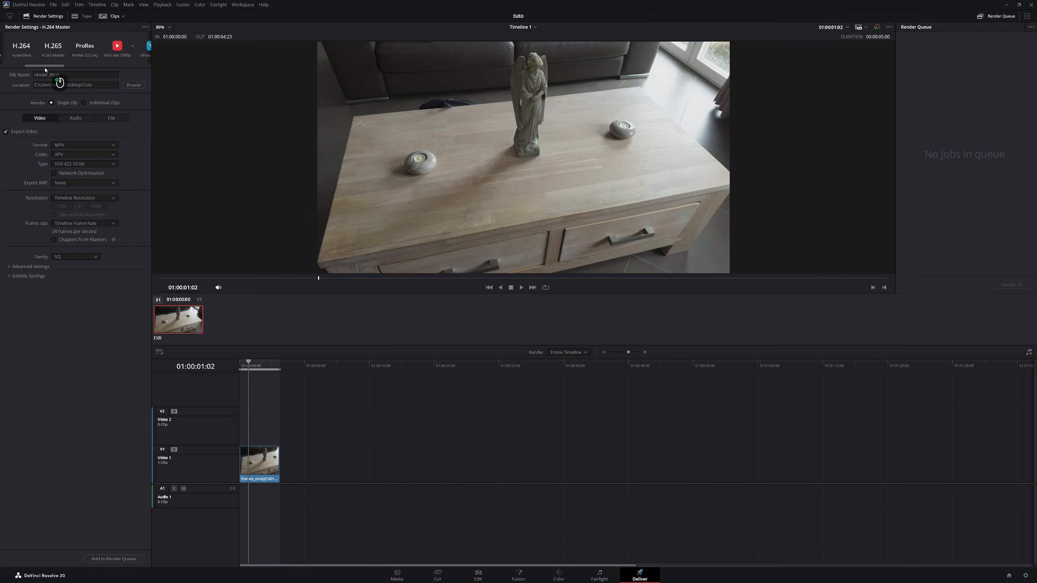
{"action": "left_click", "coordinate": [88, 47]}
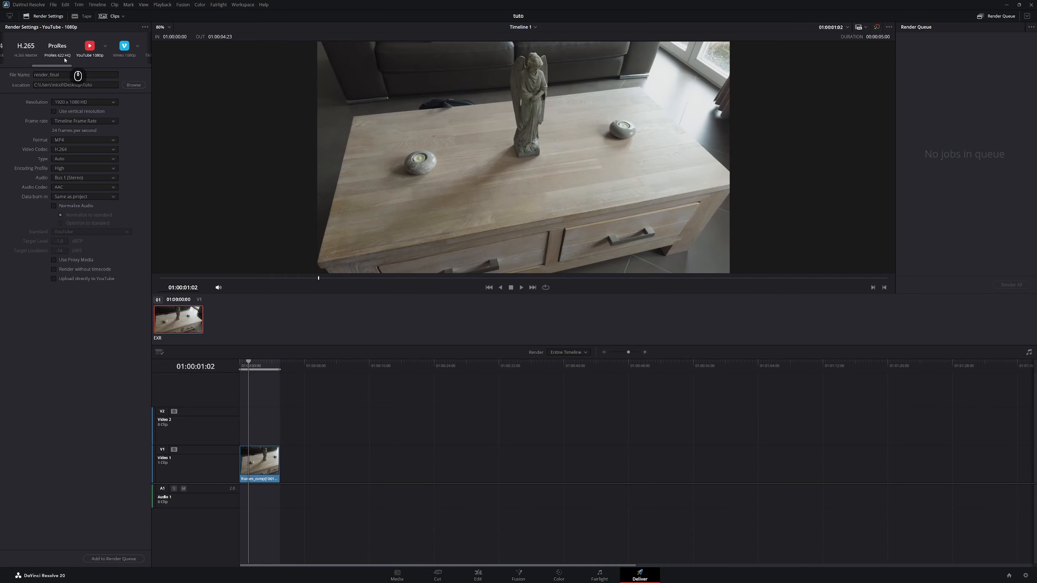
{"action": "scroll", "coordinate": [57, 74], "scroll_direction": "left", "scroll_amount": 3}
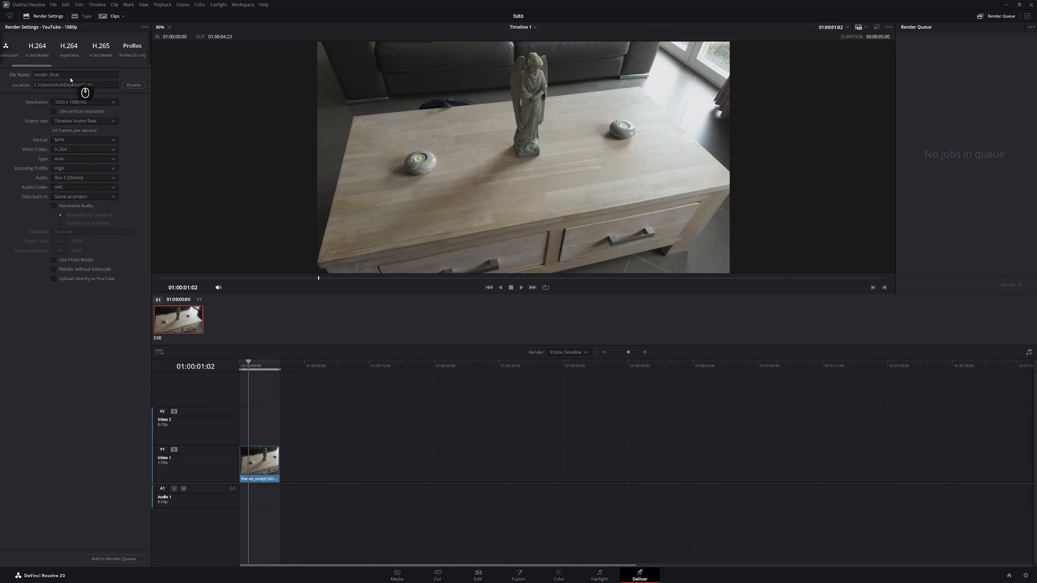